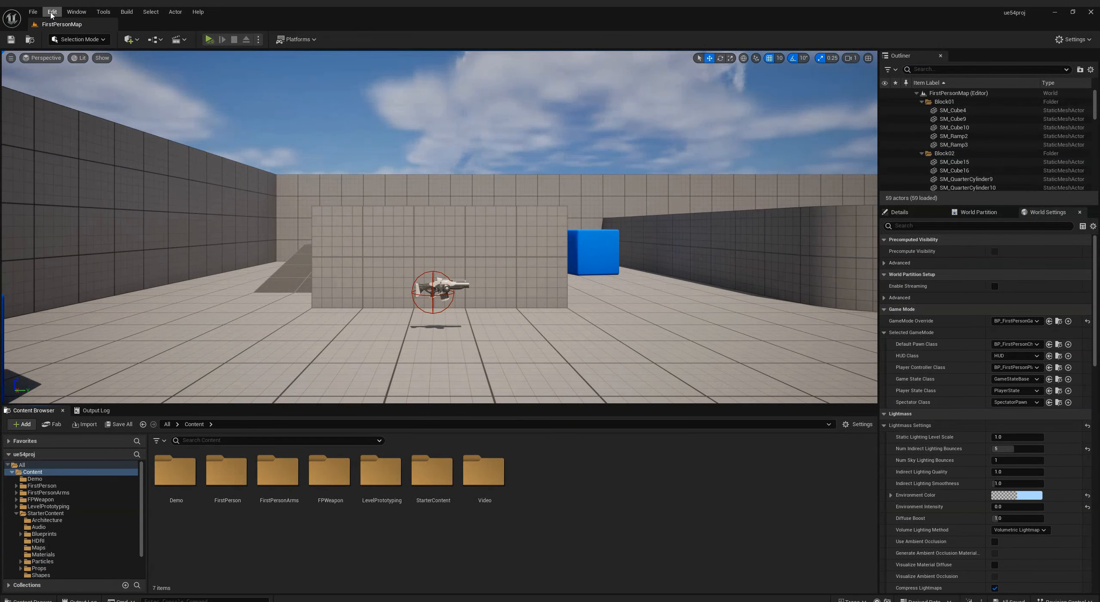
Step: Open the Asset Processor plugin page in the Project Settings
{"action": "left_click", "coordinate": [51, 15]}
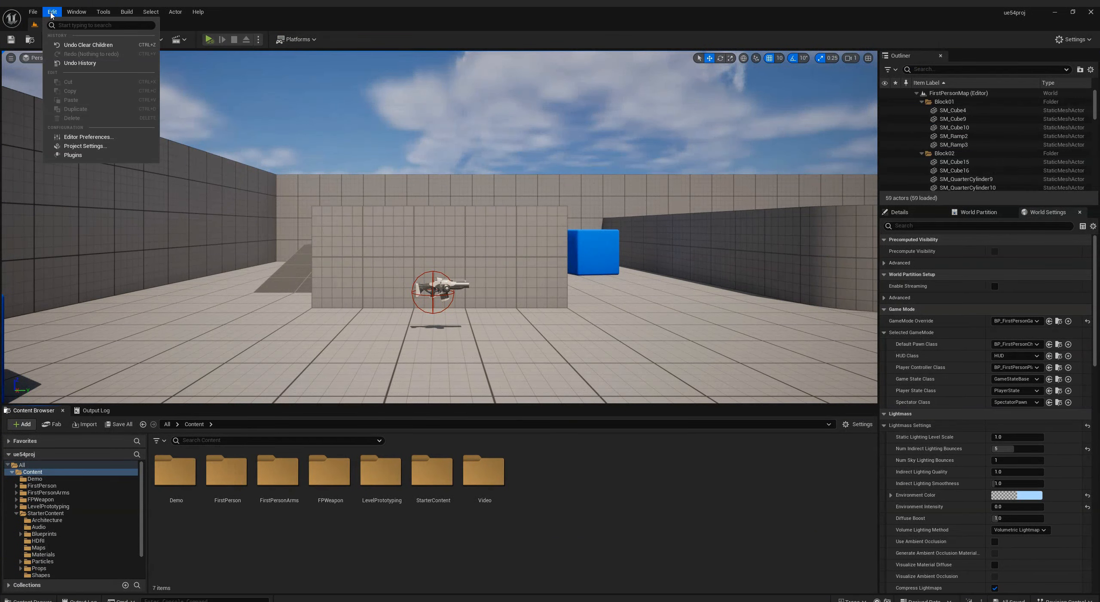
{"action": "left_click", "coordinate": [82, 147]}
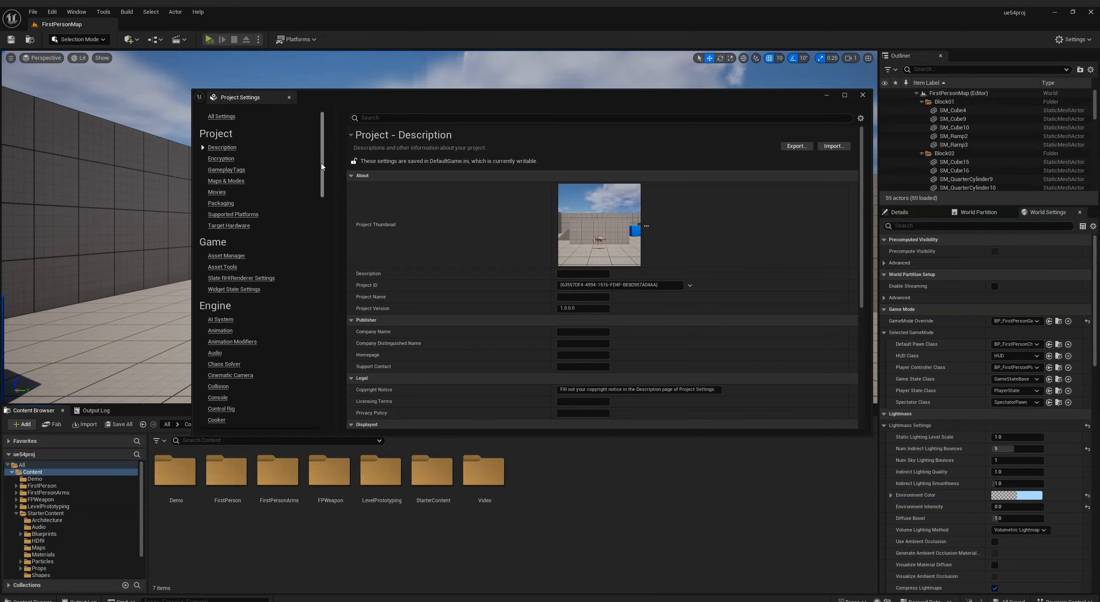
{"action": "left_click_drag", "start_coordinate": [322, 166], "coordinate": [314, 427]}
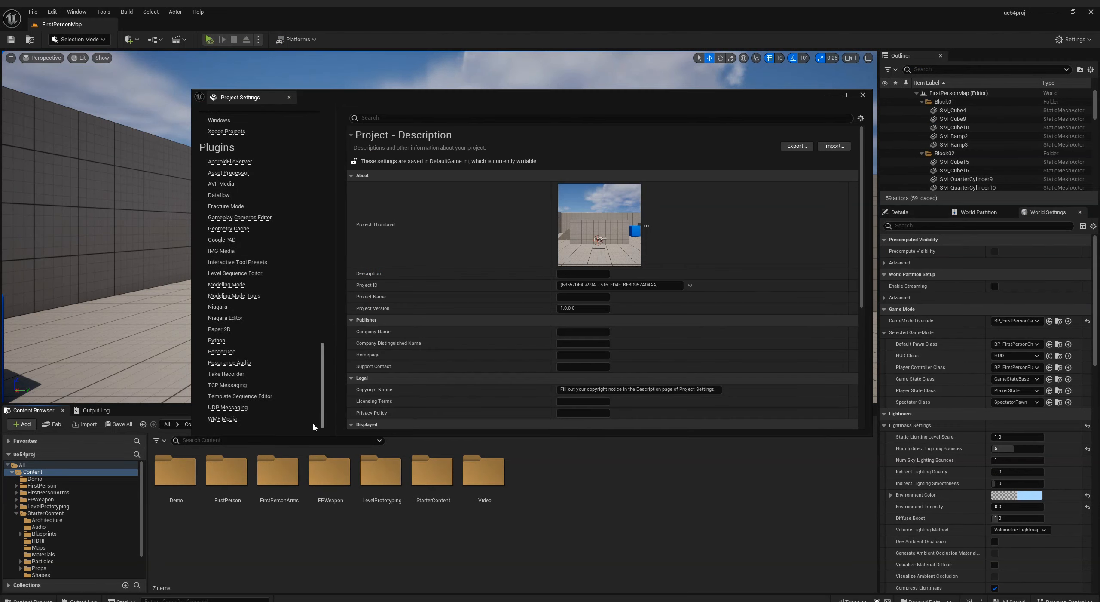
{"action": "left_click", "coordinate": [259, 174]}
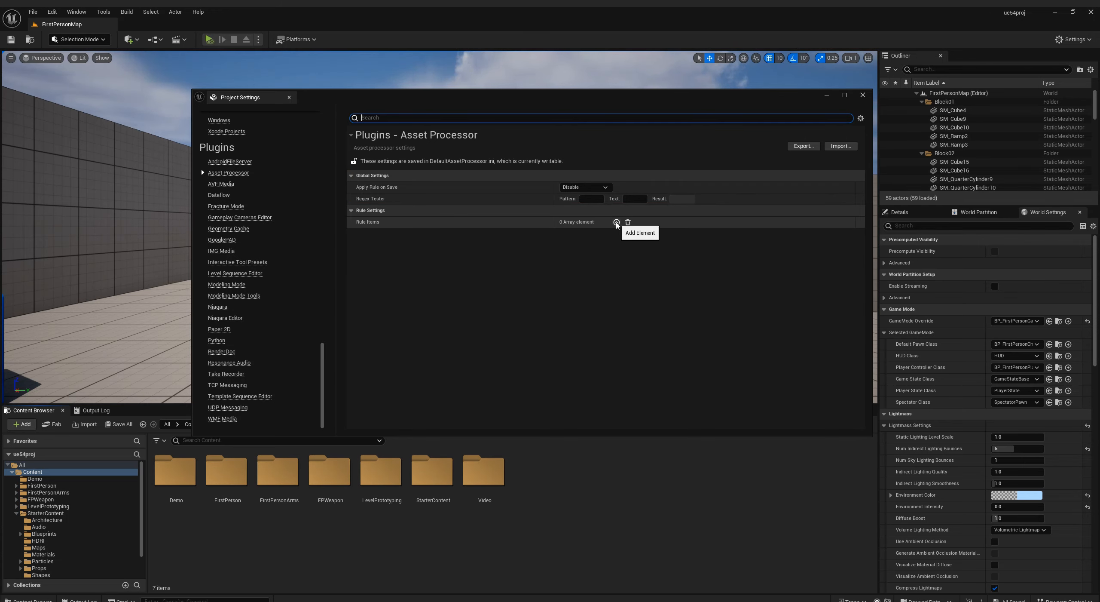
Step: Add a rule item and set its directory filter to Recursive with the path /Game
{"action": "left_click", "coordinate": [617, 223]}
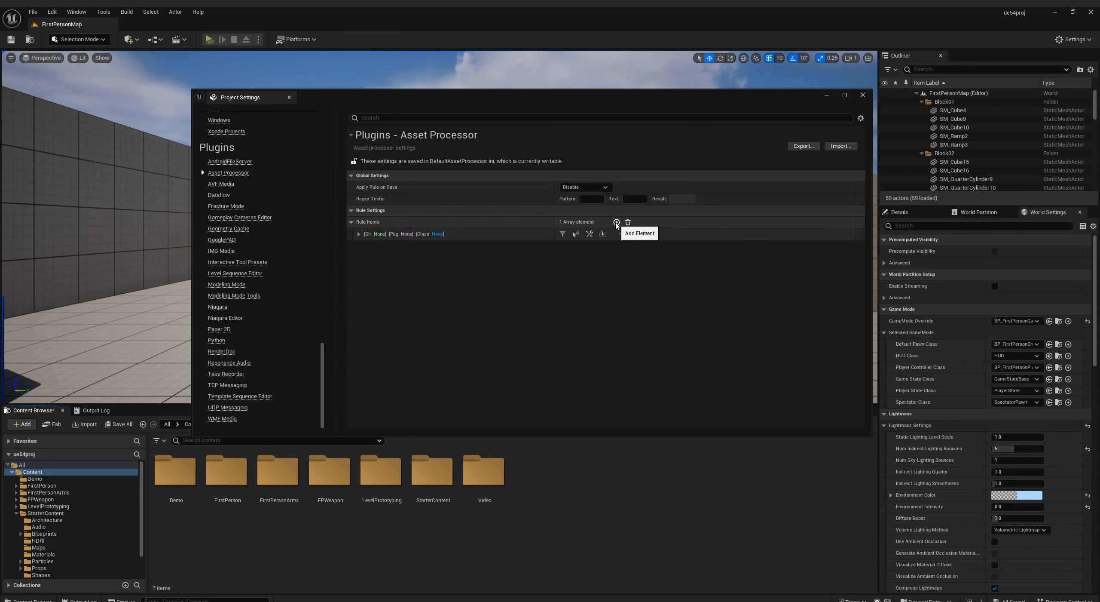
{"action": "left_click", "coordinate": [359, 235]}
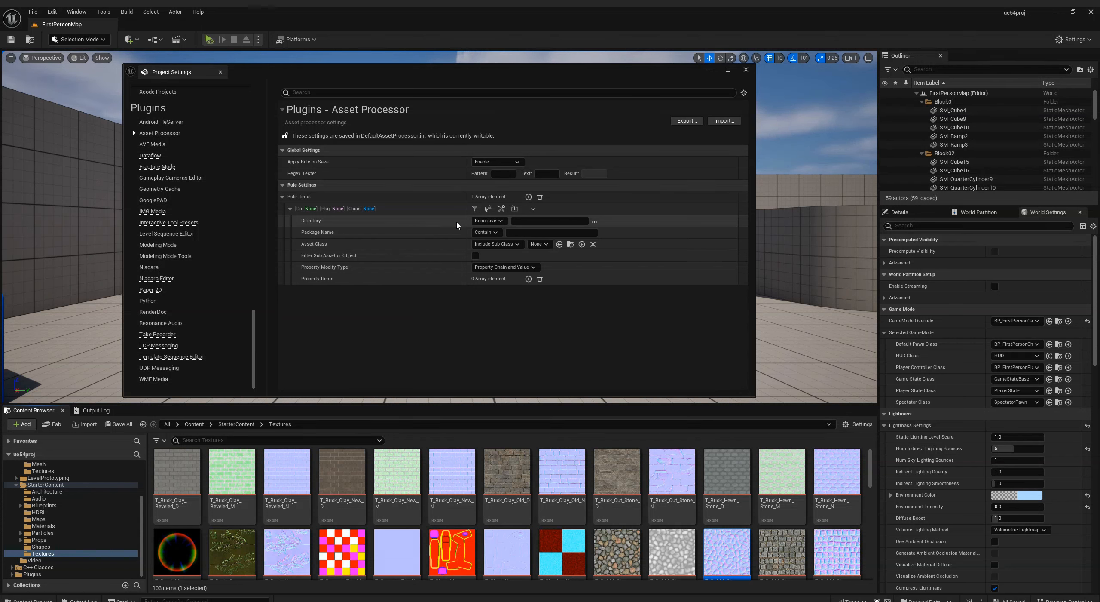
{"action": "left_click", "coordinate": [495, 221]}
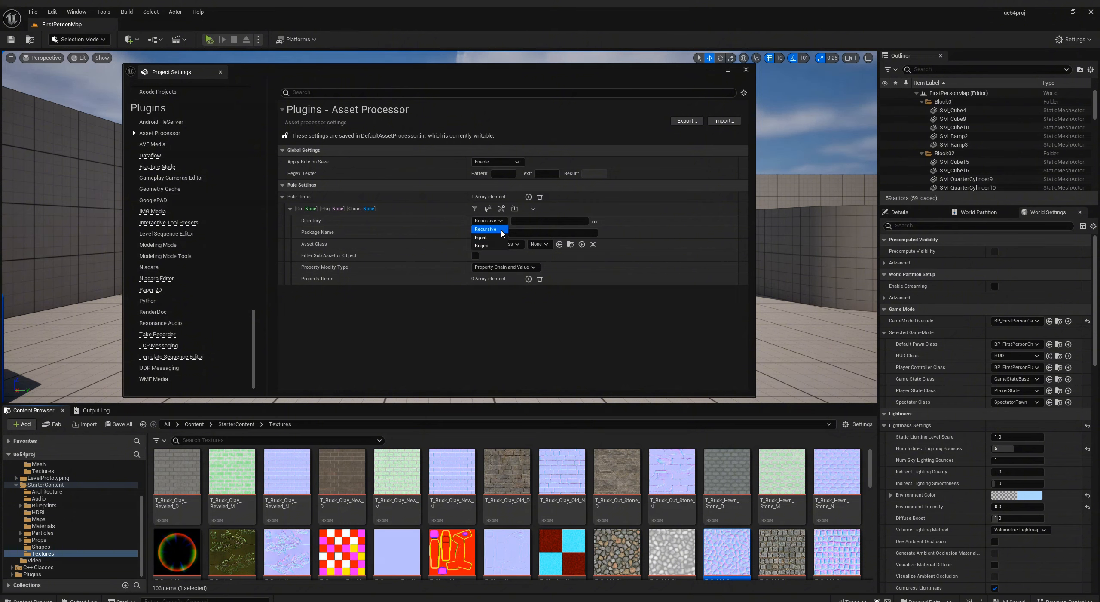
{"action": "left_click", "coordinate": [502, 230]}
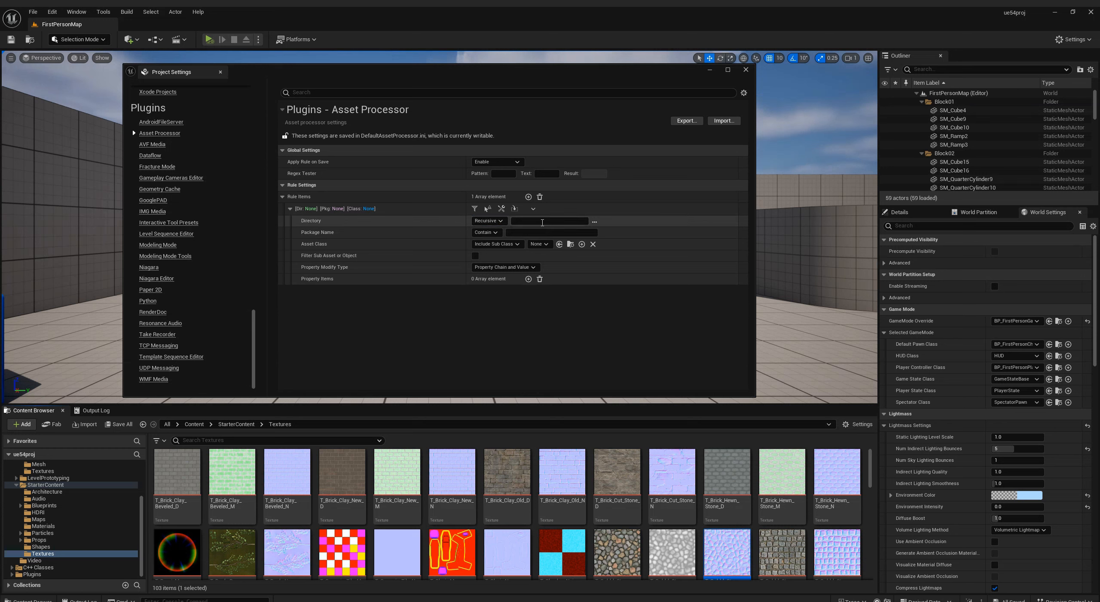
{"action": "left_click", "coordinate": [595, 221]}
{"action": "left_click", "coordinate": [627, 270]}
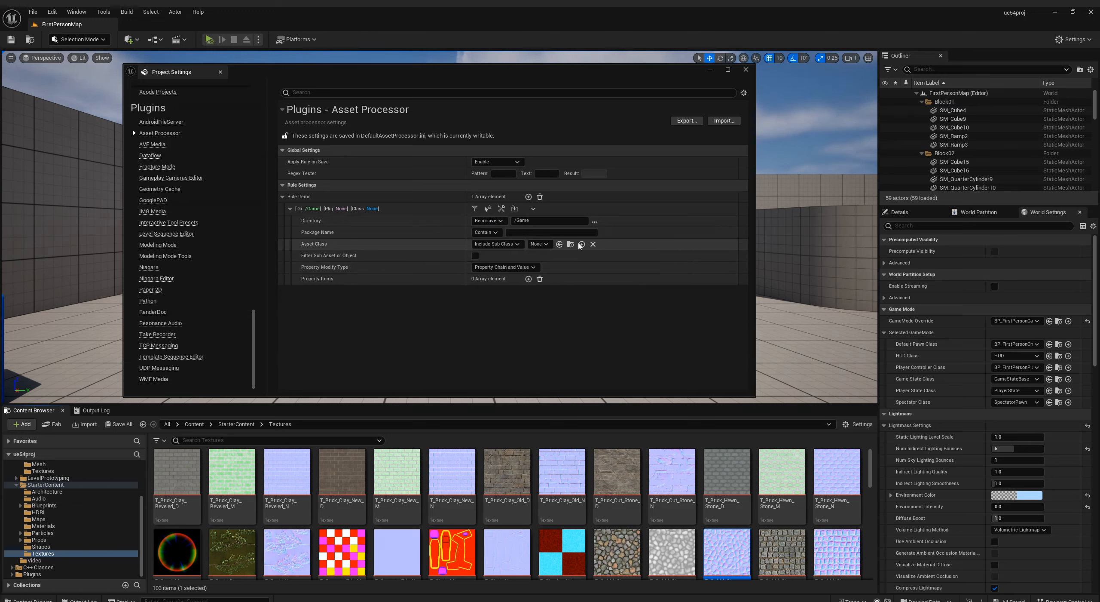
Step: Set the rule's package name filter to End With "_N"
{"action": "left_click", "coordinate": [498, 235]}
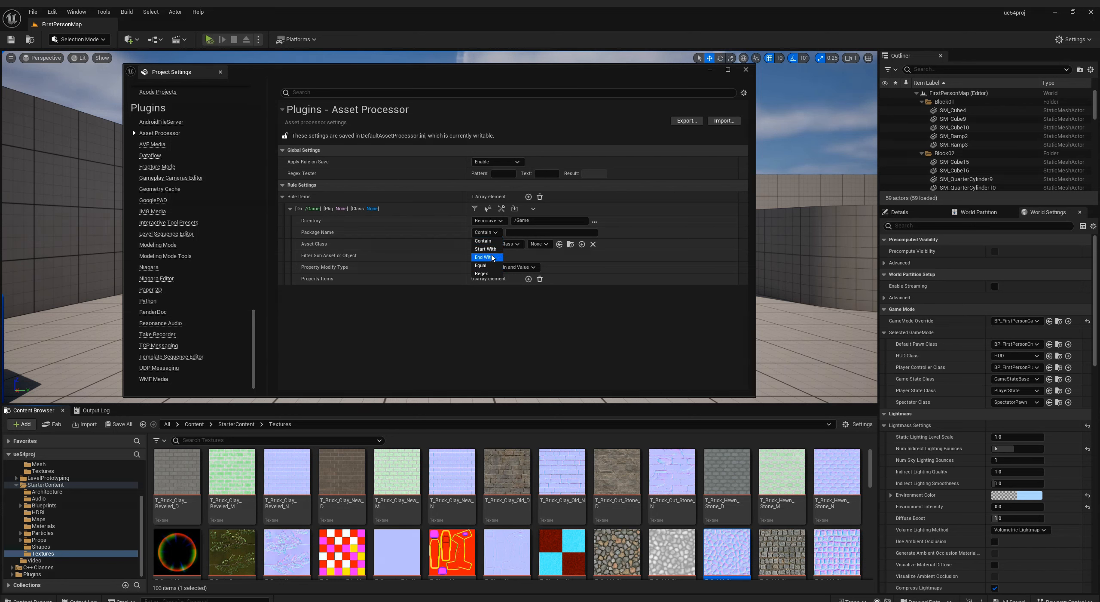
{"action": "left_click", "coordinate": [492, 257]}
{"action": "left_click", "coordinate": [528, 233]}
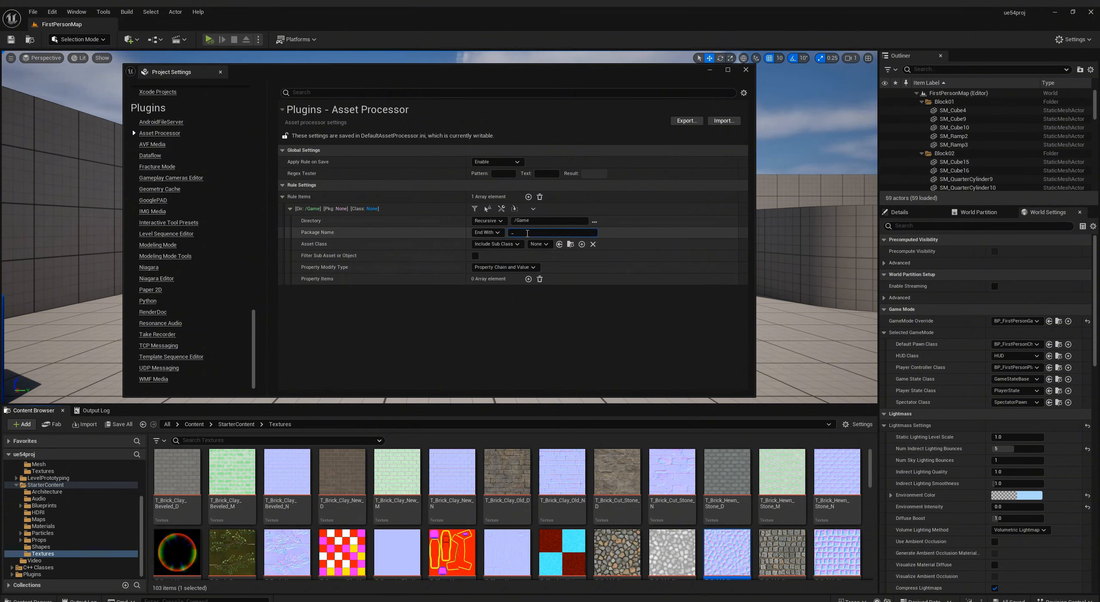
{"action": "type", "text": "_N"}
Step: Set the rule's asset class filter to Include Sub Class with the class Texture2D
{"action": "left_click", "coordinate": [499, 244]}
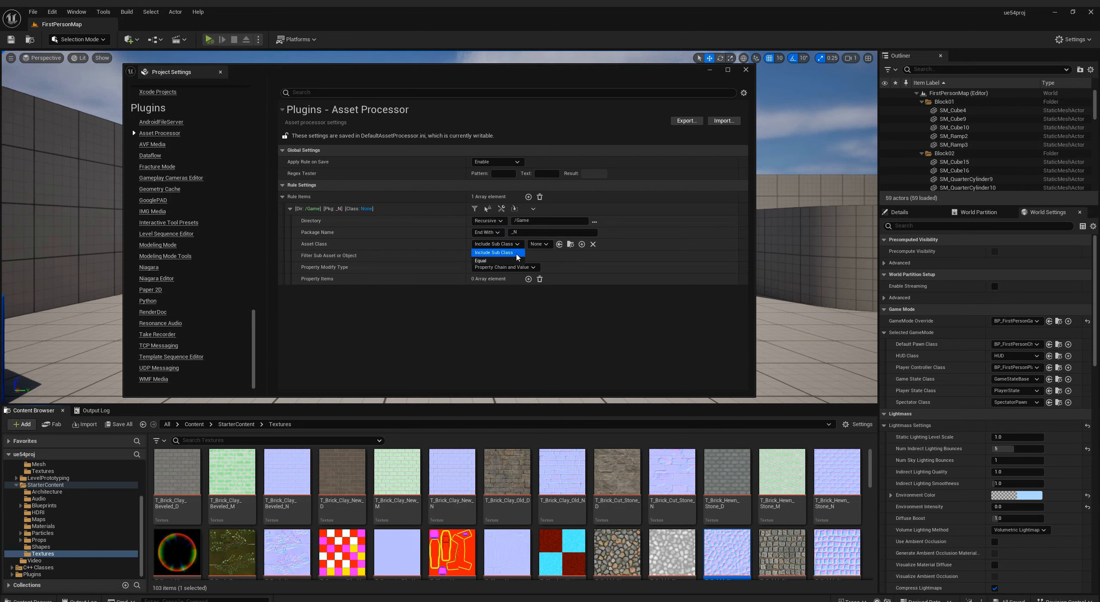
{"action": "left_click", "coordinate": [517, 256]}
{"action": "left_click", "coordinate": [539, 243]}
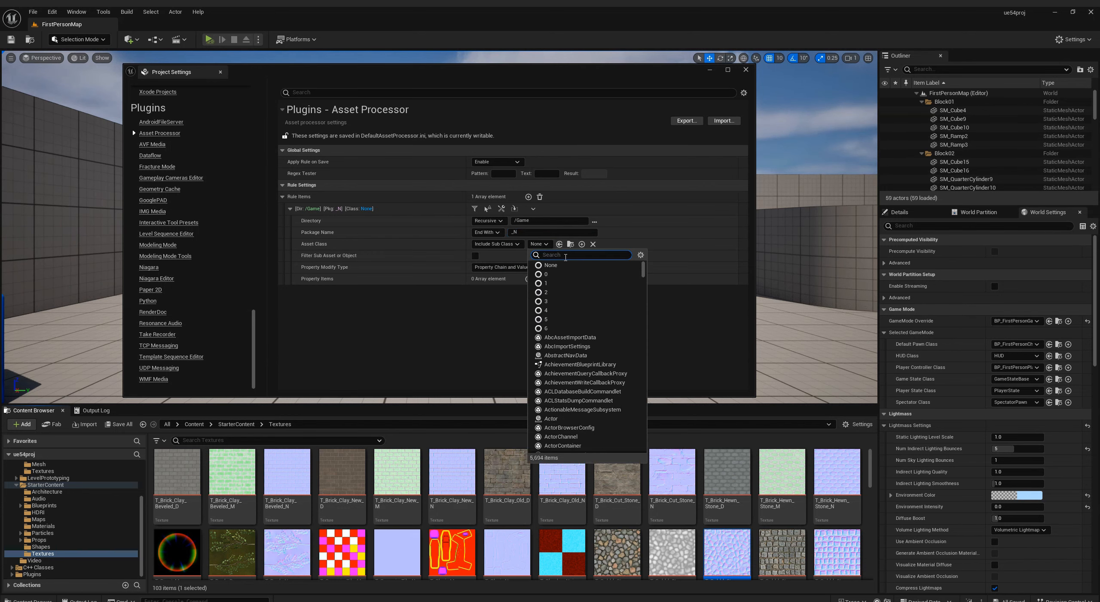
{"action": "type", "text": "texture2d"}
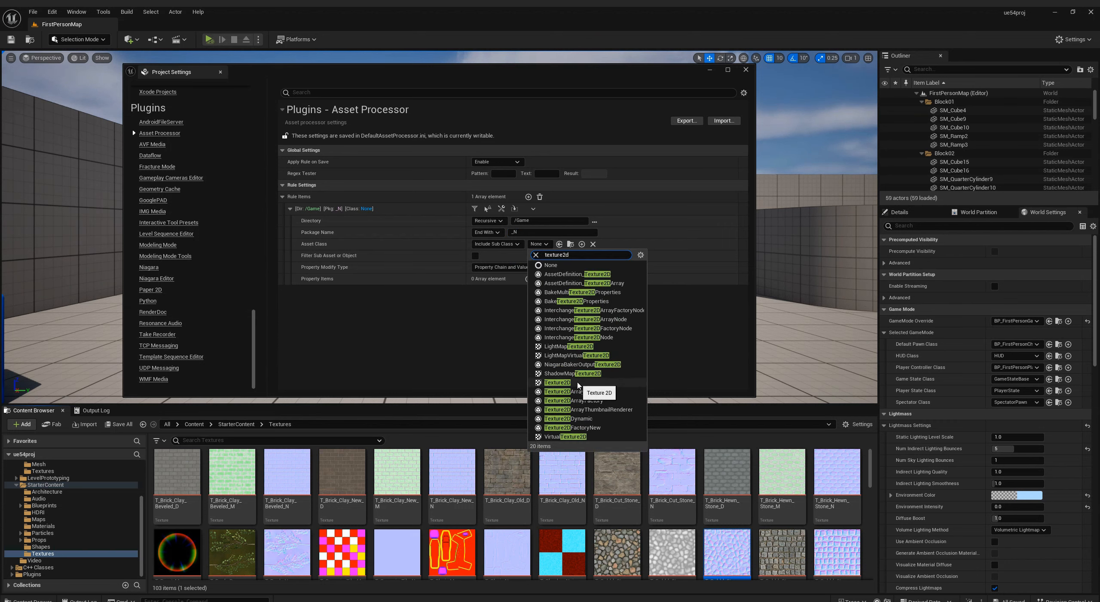
{"action": "left_click", "coordinate": [601, 382]}
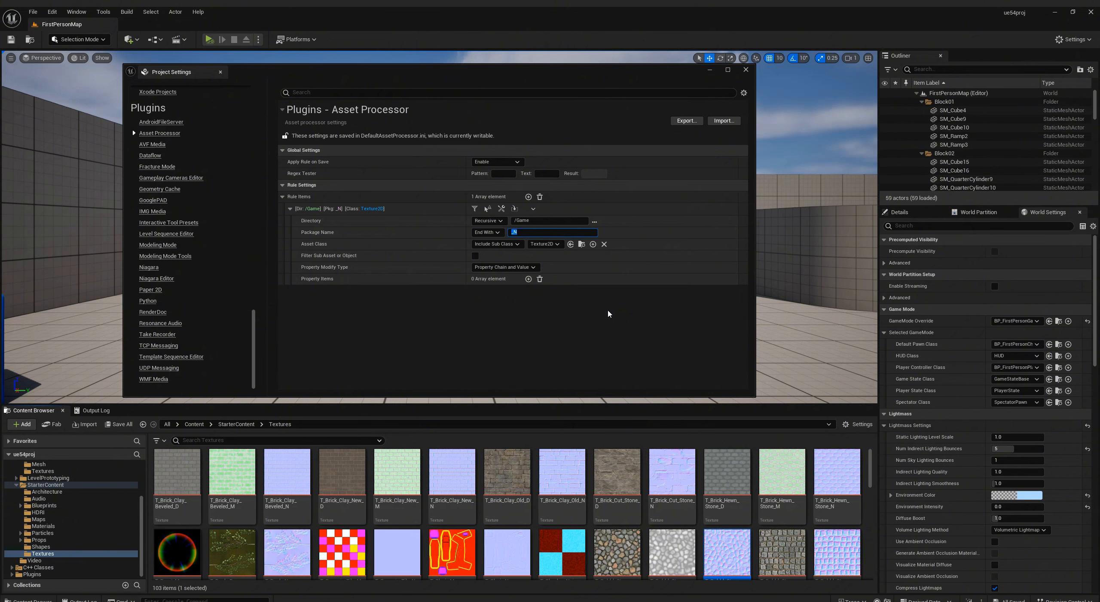
Step: Add a property item for LODGroup to the rule and set its texture group to WorldNormalMap
{"action": "left_click", "coordinate": [529, 279]}
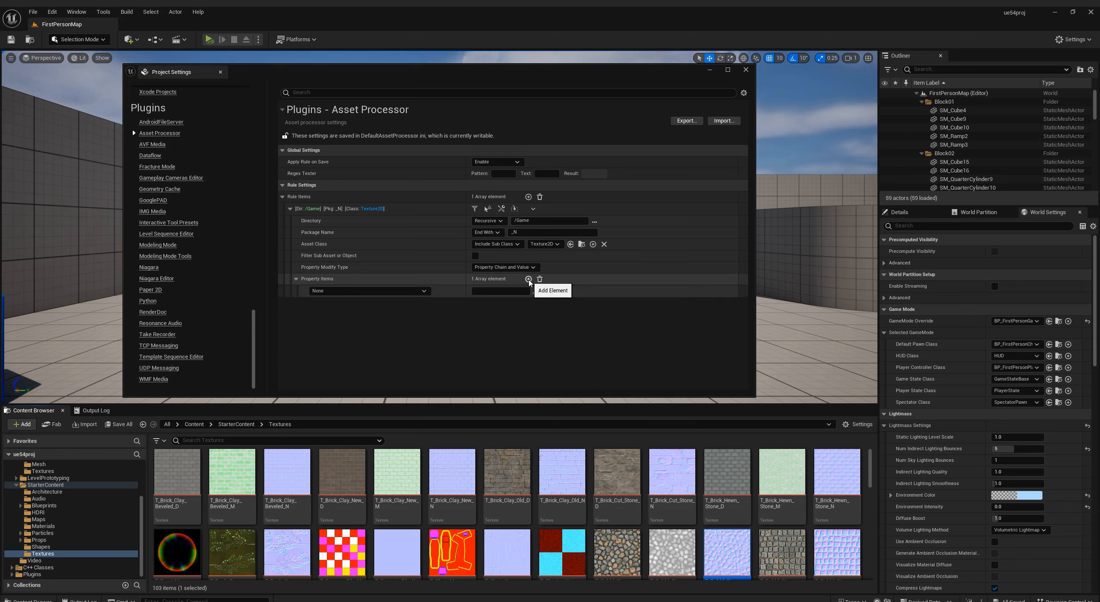
{"action": "left_click", "coordinate": [423, 296]}
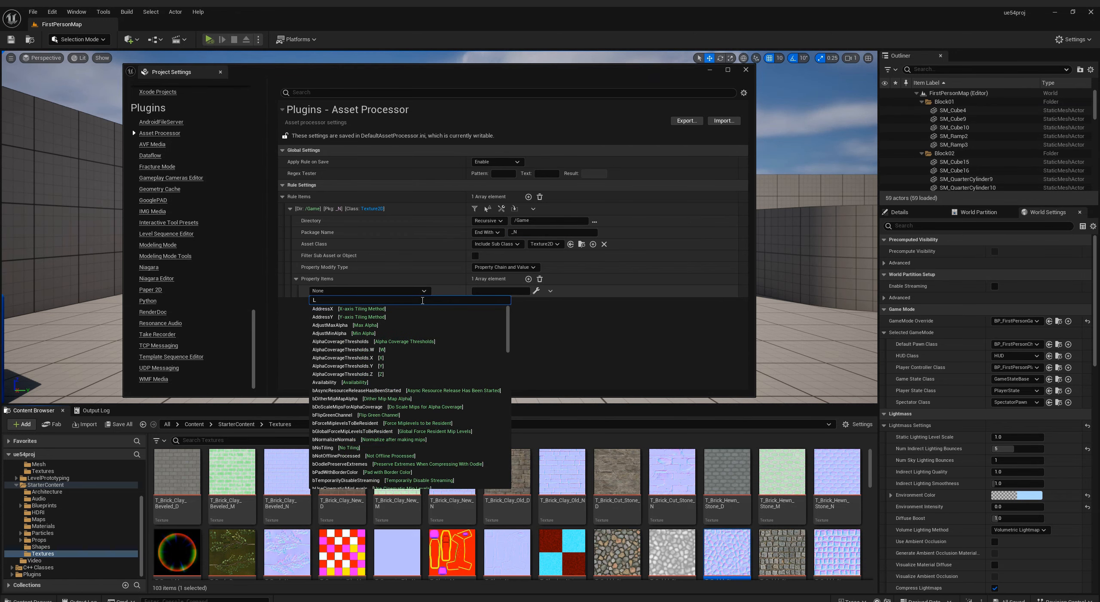
{"action": "type", "text": "Lodg"}
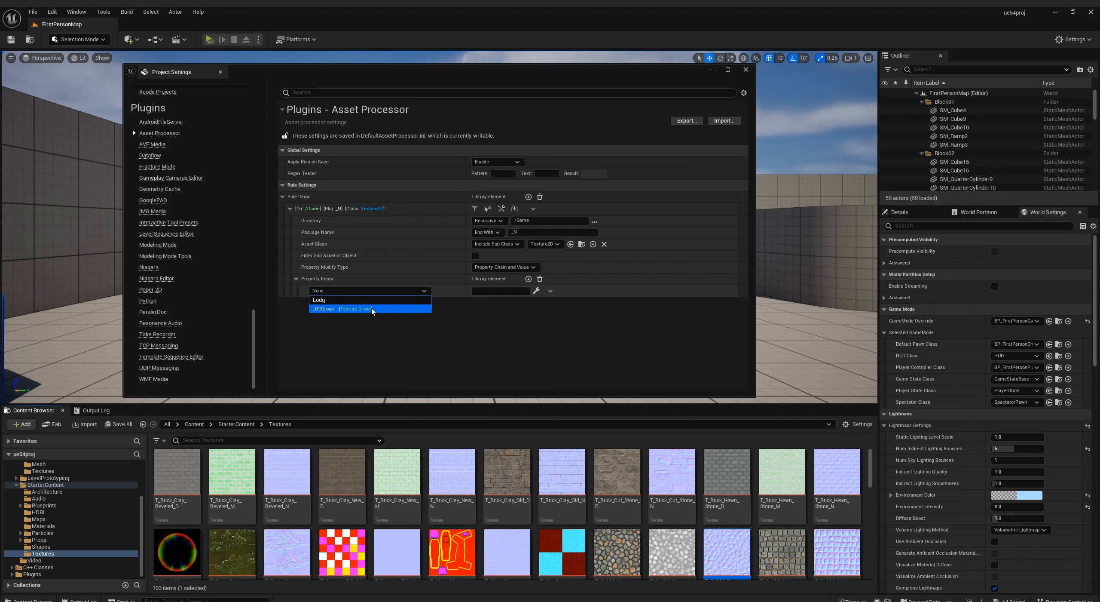
{"action": "left_click", "coordinate": [372, 309]}
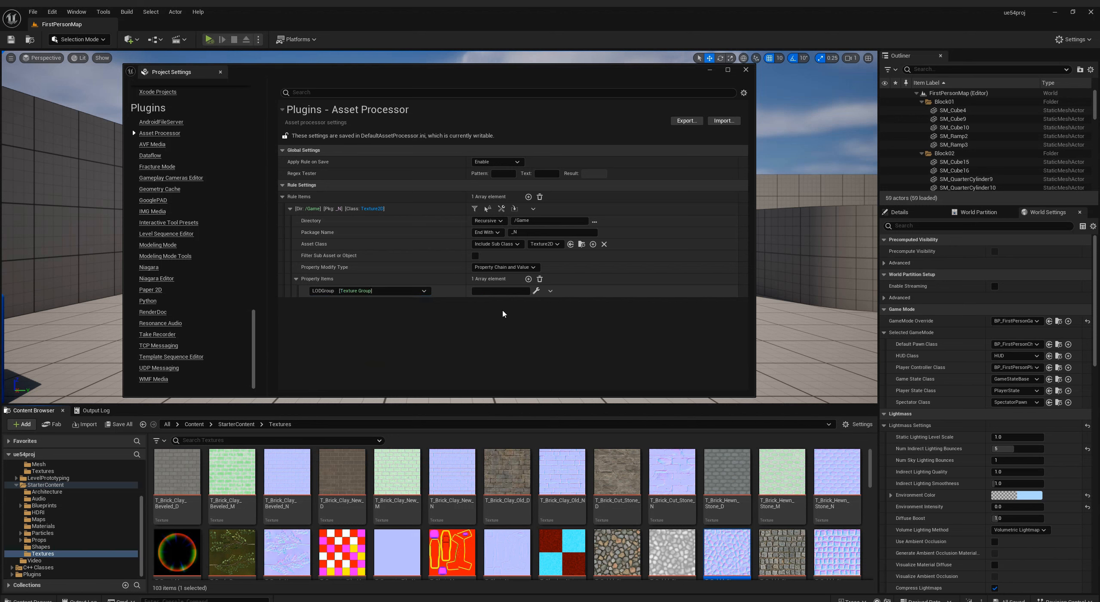
{"action": "left_click", "coordinate": [537, 292]}
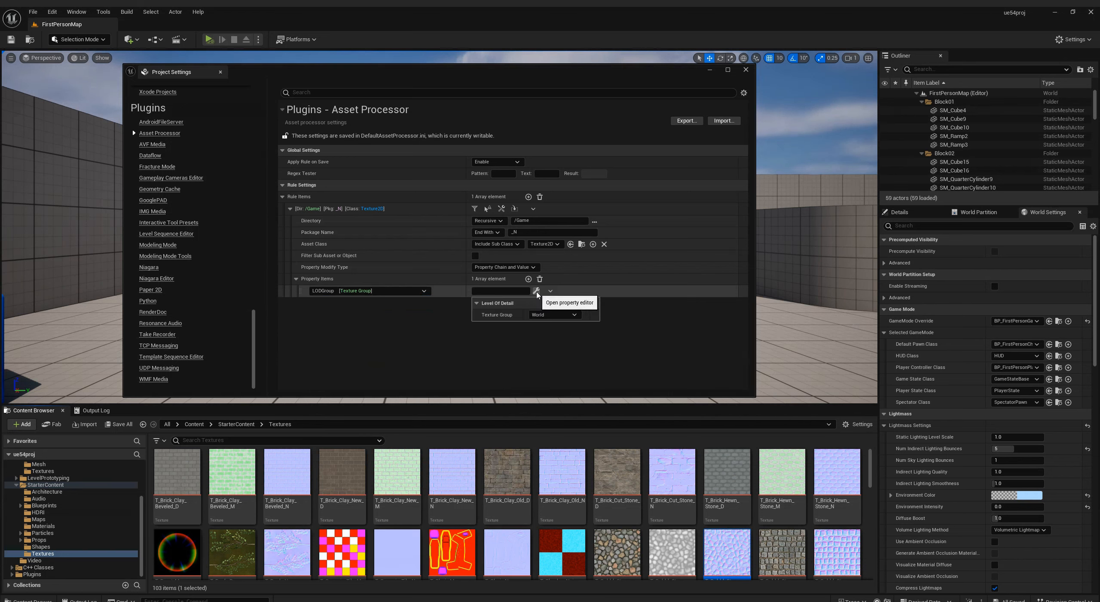
{"action": "left_click", "coordinate": [556, 316]}
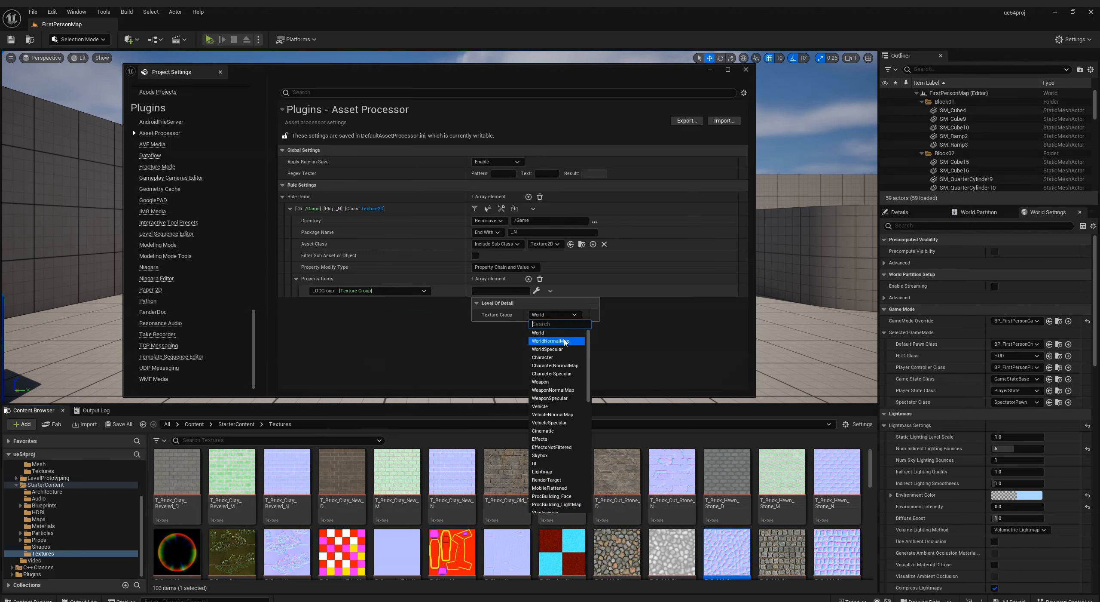
{"action": "left_click", "coordinate": [559, 341]}
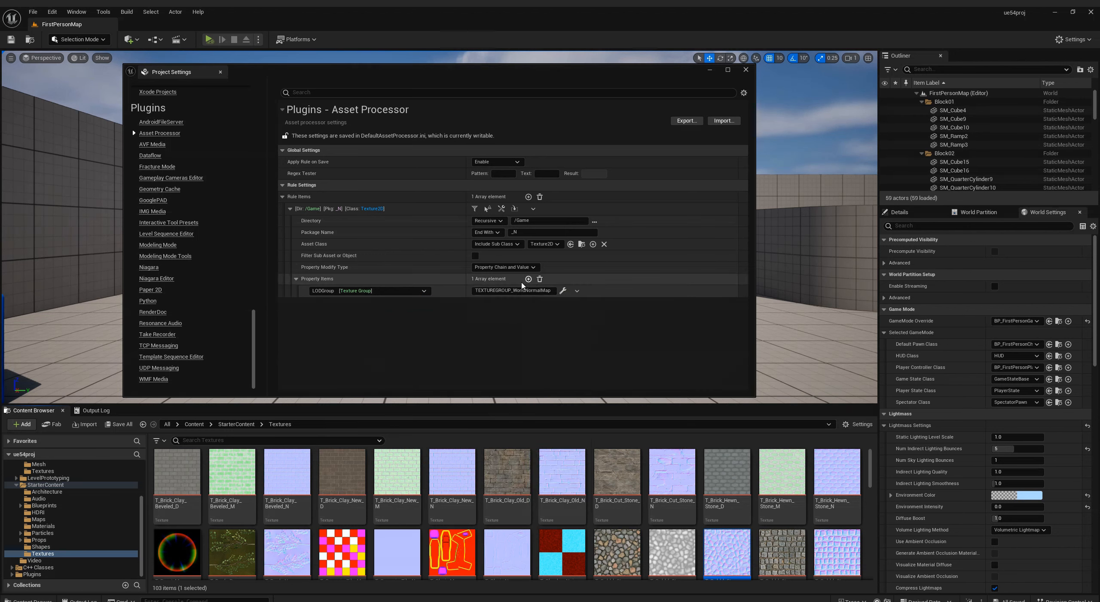
Step: Add a second property item for CompressionSettings and set its value to Normalmap (DXT5, BC5 on DX11)
{"action": "left_click", "coordinate": [528, 279]}
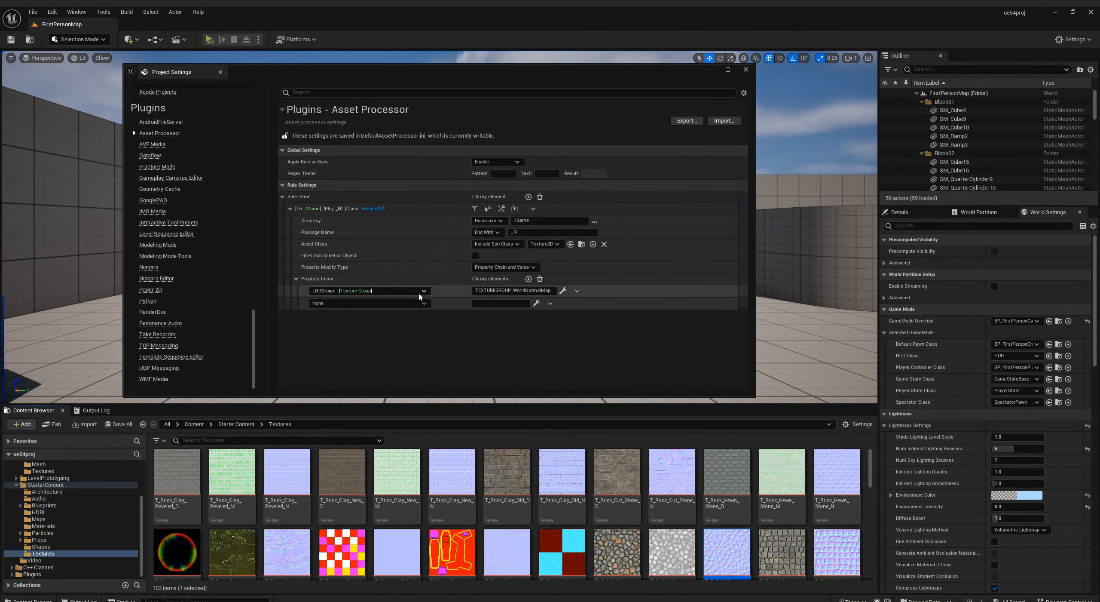
{"action": "left_click", "coordinate": [424, 304]}
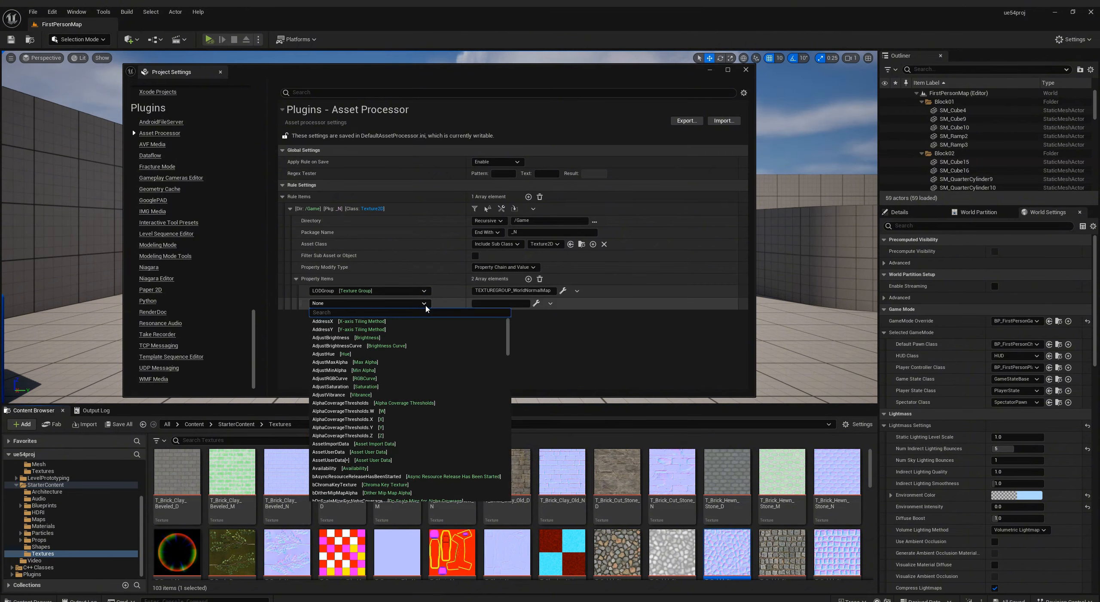
{"action": "type", "text": "compression"}
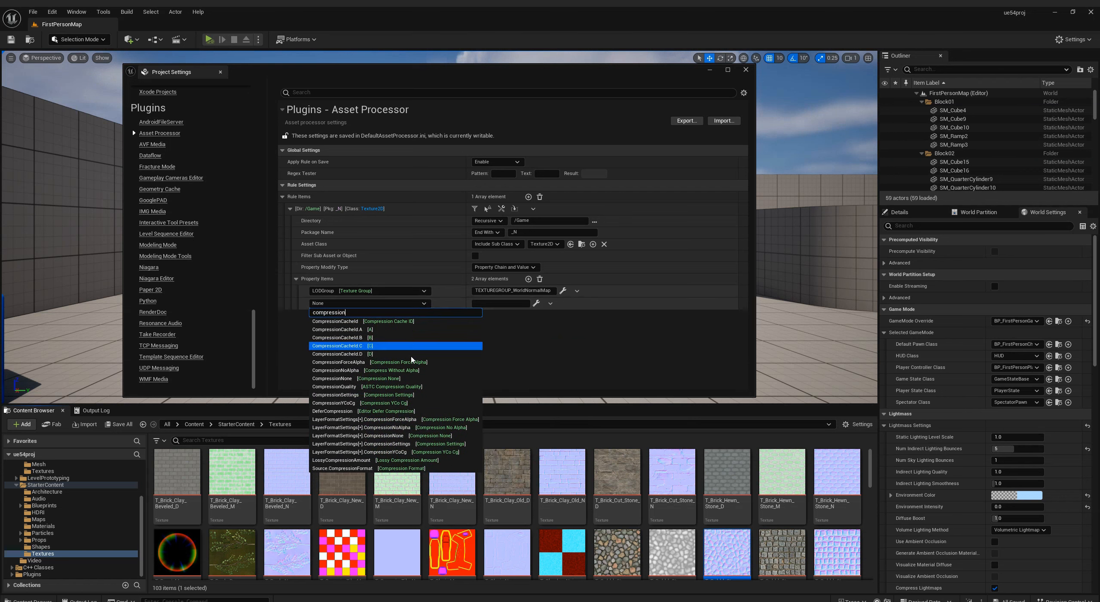
{"action": "left_click", "coordinate": [410, 395]}
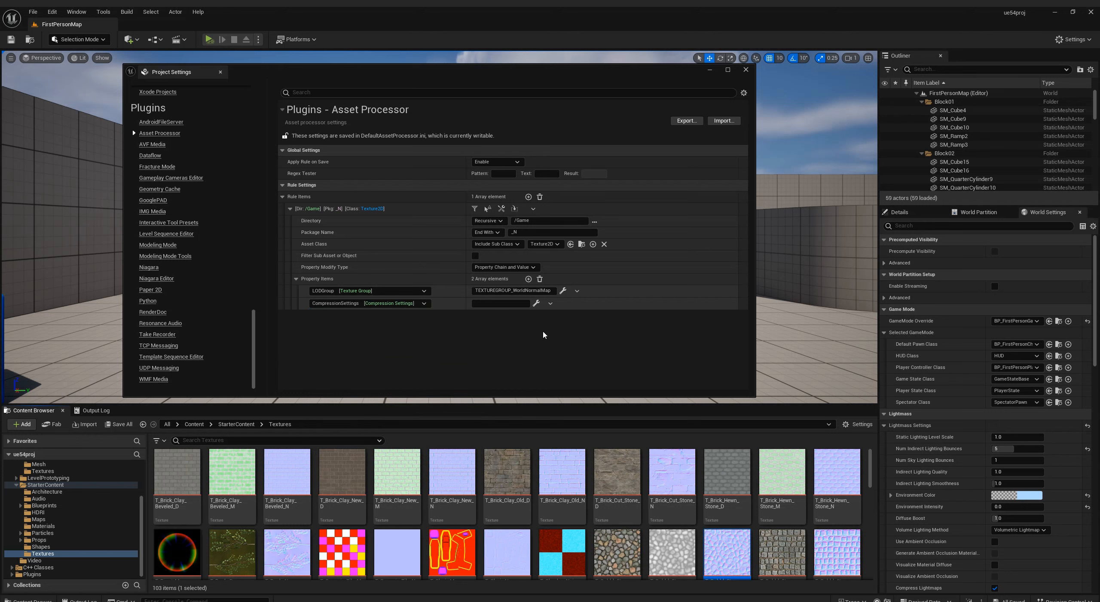
{"action": "left_click", "coordinate": [536, 303]}
{"action": "left_click", "coordinate": [579, 327]}
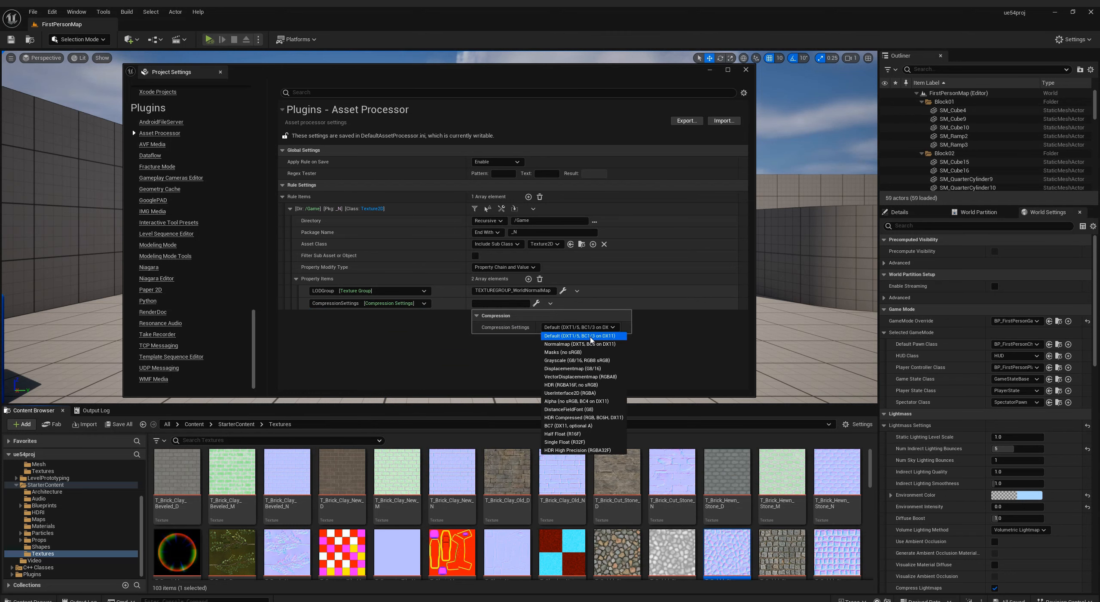
{"action": "left_click", "coordinate": [593, 344]}
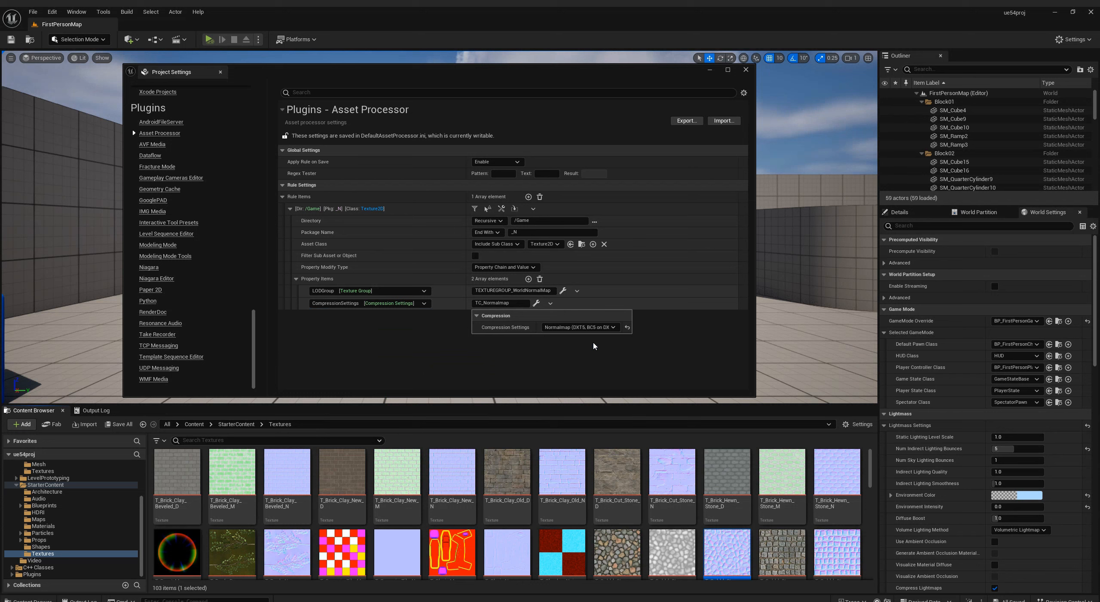
{"action": "left_click", "coordinate": [593, 307]}
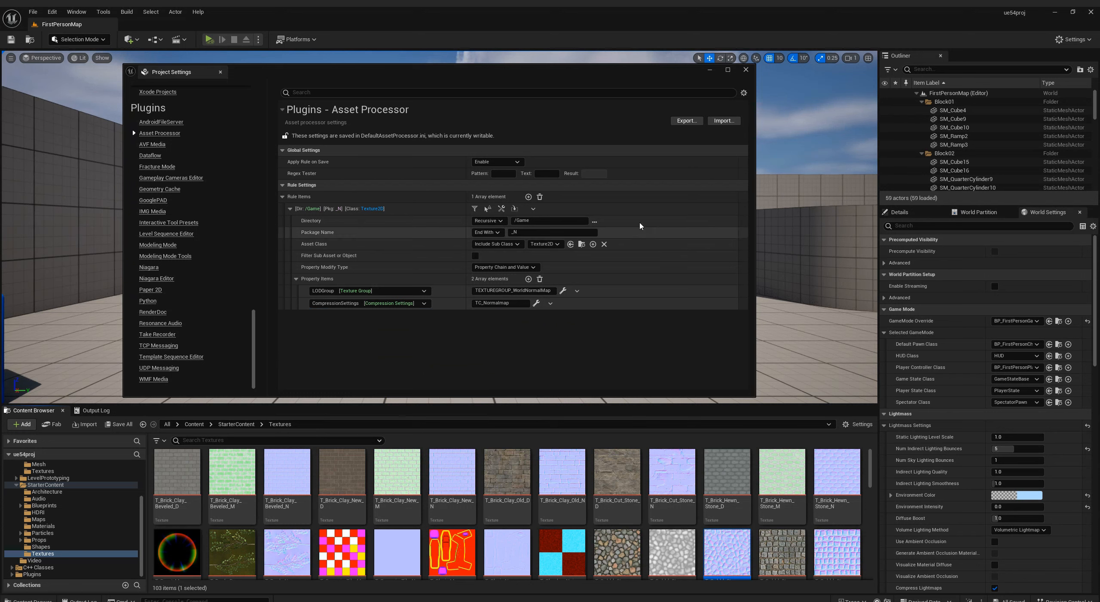
Step: Filter assets by the rule and locate T_Manny_02_N from the message log, closing the log when done
{"action": "left_click", "coordinate": [475, 209]}
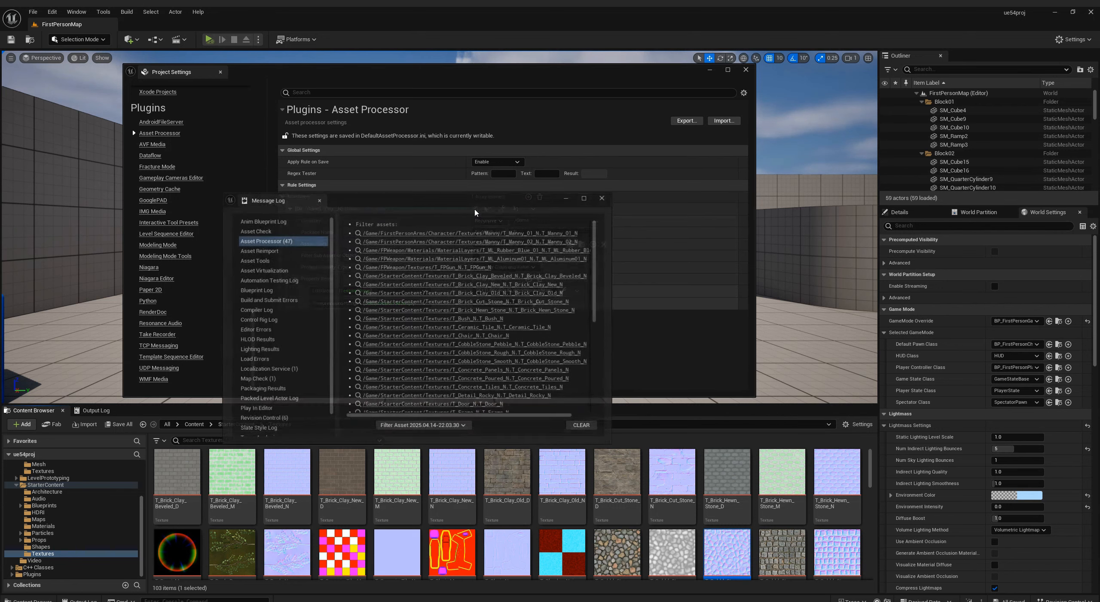
{"action": "left_click", "coordinate": [513, 241]}
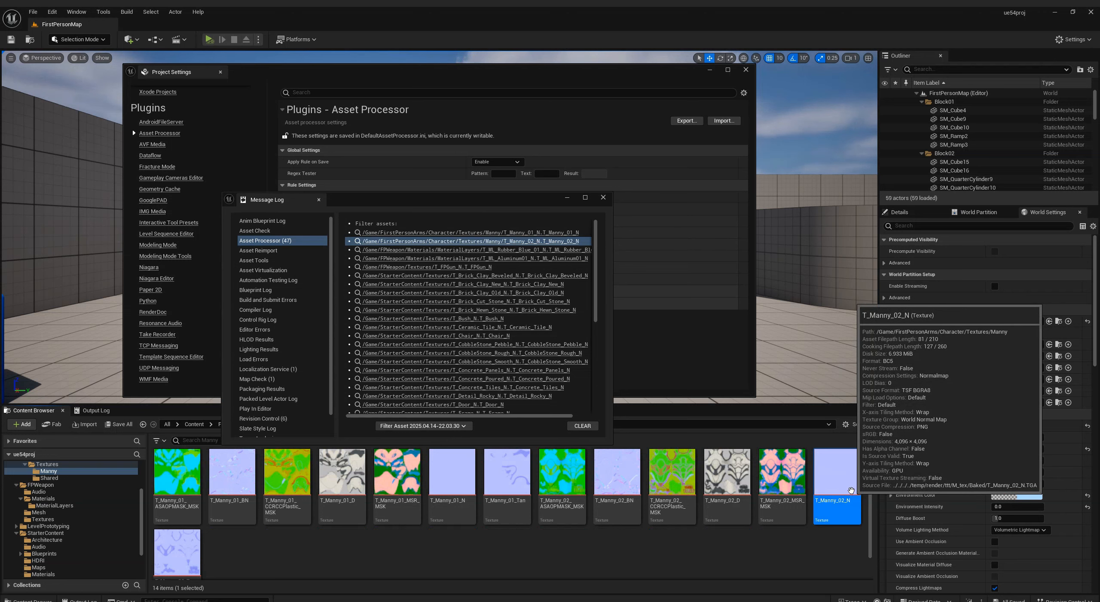
{"action": "left_click", "coordinate": [605, 198]}
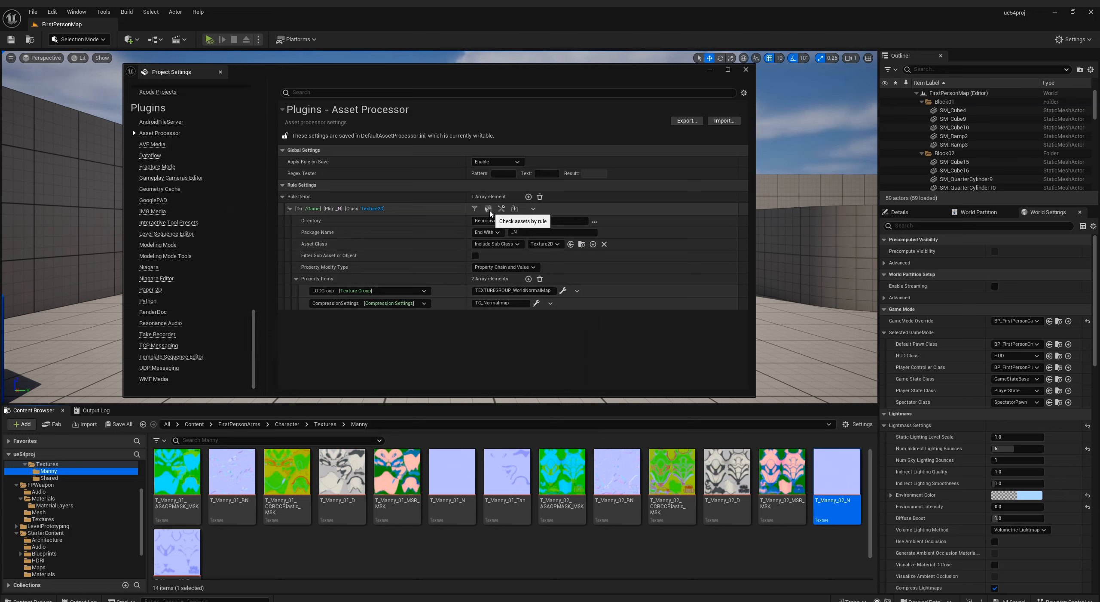
Step: Check assets against the rule and open the reported T_Metal_Steel_N texture to inspect its texture group
{"action": "left_click", "coordinate": [490, 211]}
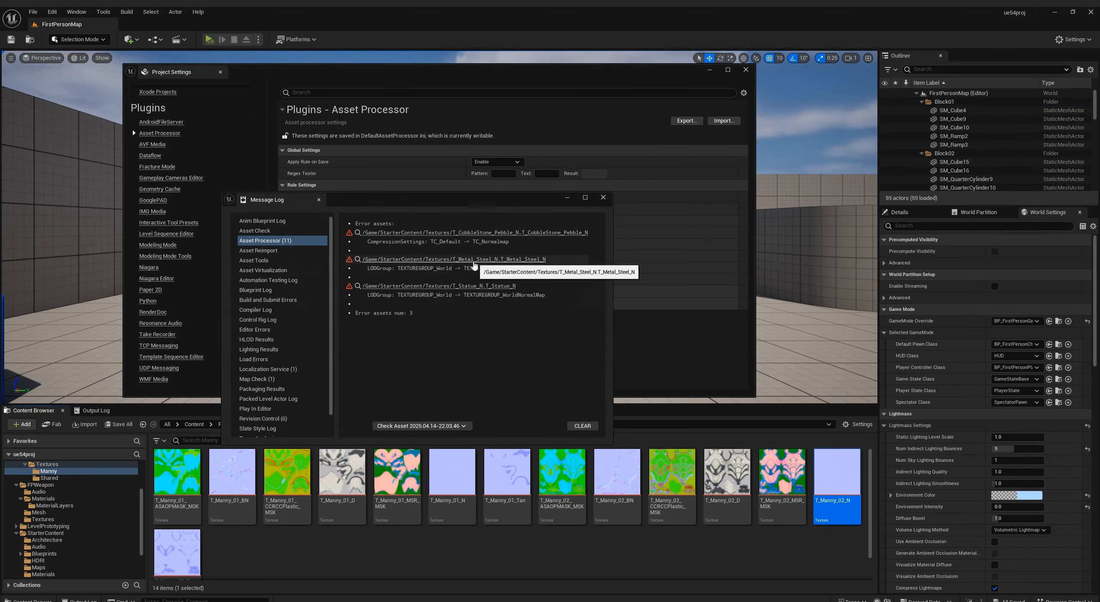
{"action": "left_click", "coordinate": [516, 259]}
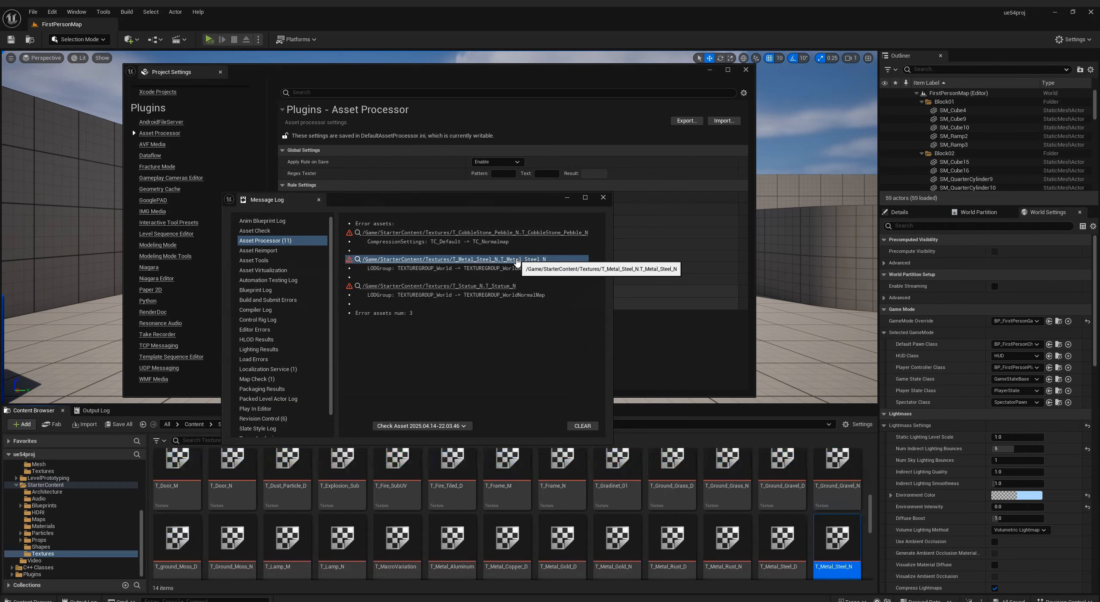
{"action": "double_click", "coordinate": [840, 542]}
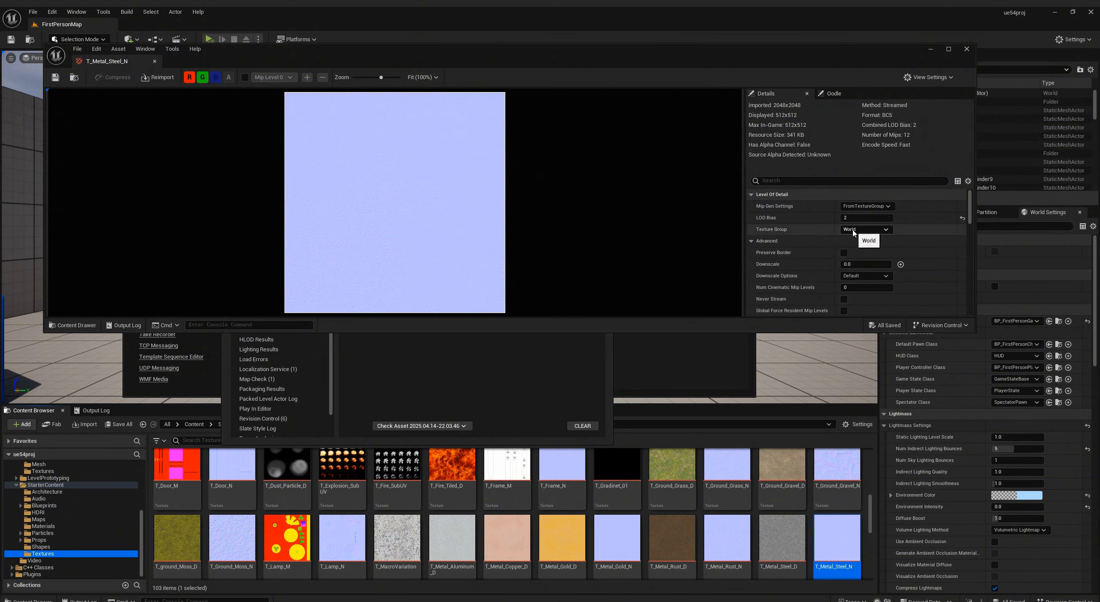
Step: Compare the reported errors with T_Metal_Steel_N's texture settings, close the message log and return to the Asset Processor settings
{"action": "left_click", "coordinate": [545, 351]}
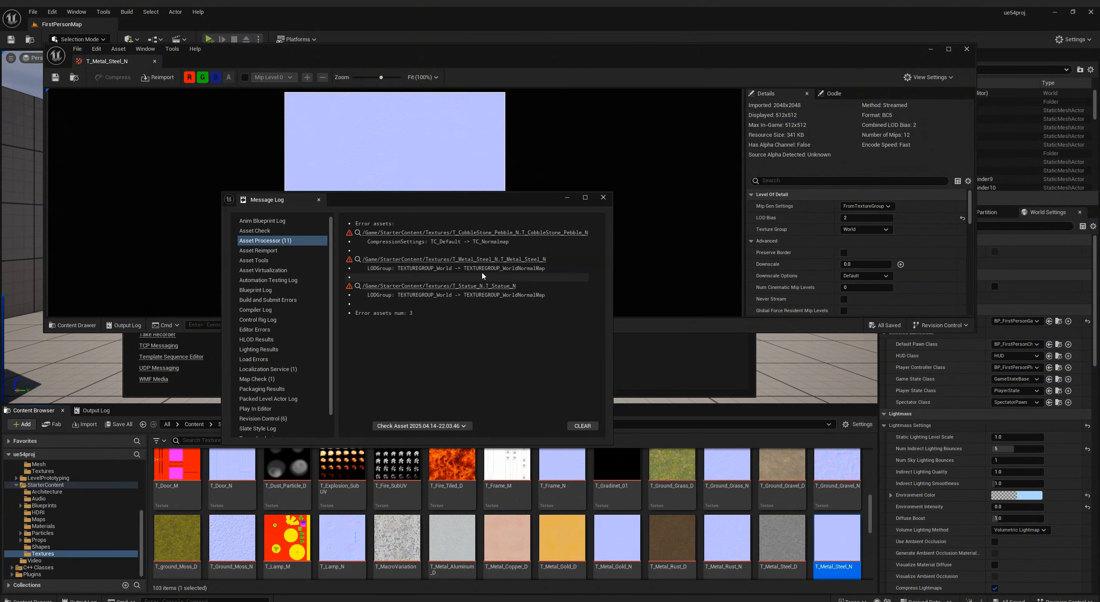
{"action": "left_click", "coordinate": [769, 198]}
{"action": "left_click", "coordinate": [460, 388]}
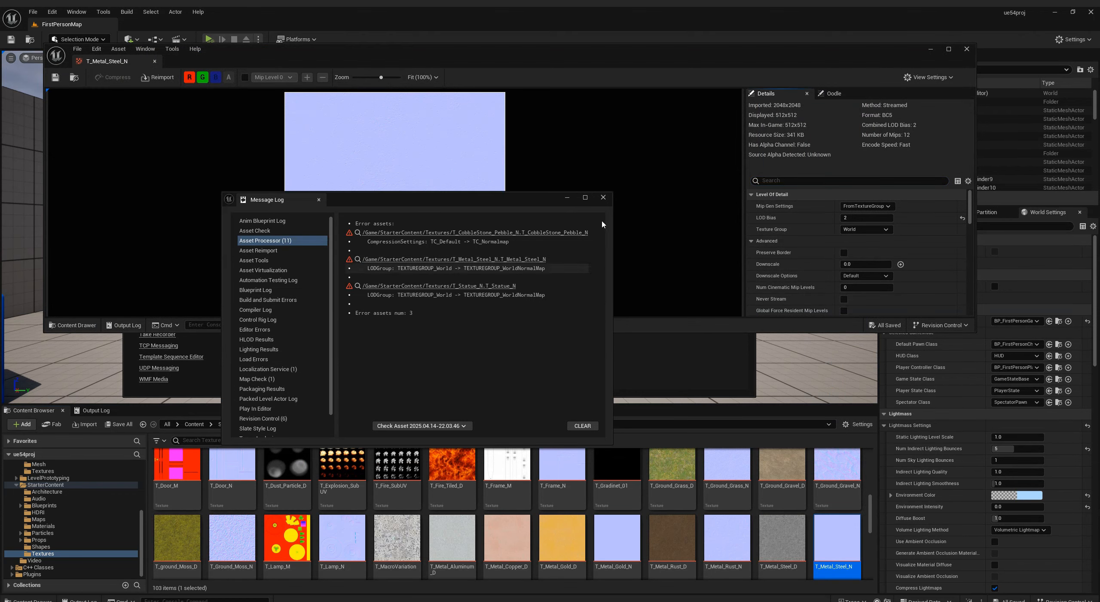
{"action": "left_click", "coordinate": [606, 199]}
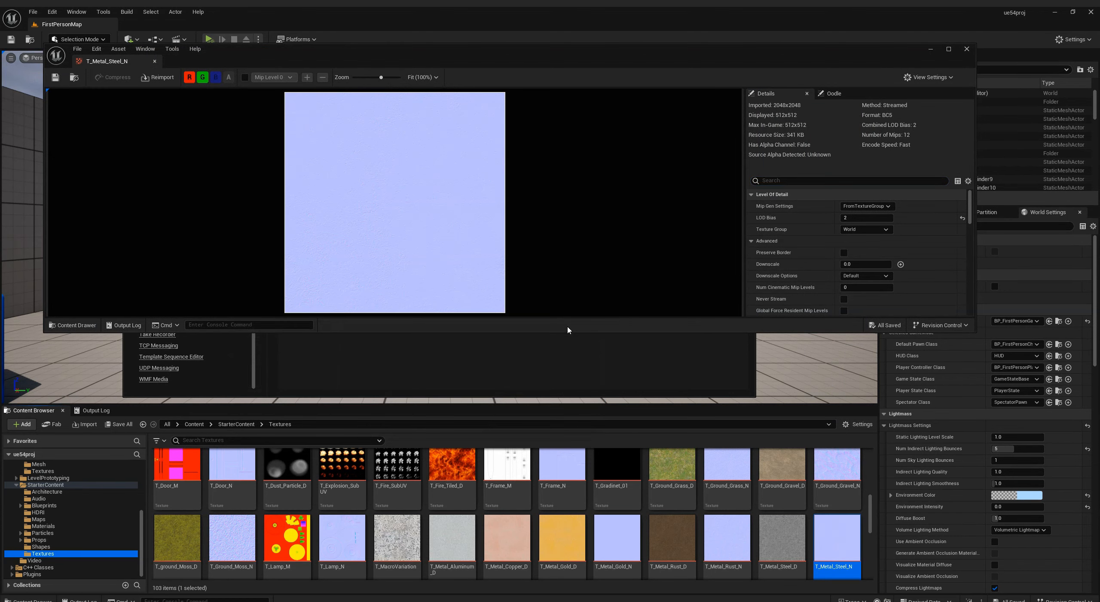
{"action": "left_click", "coordinate": [564, 353]}
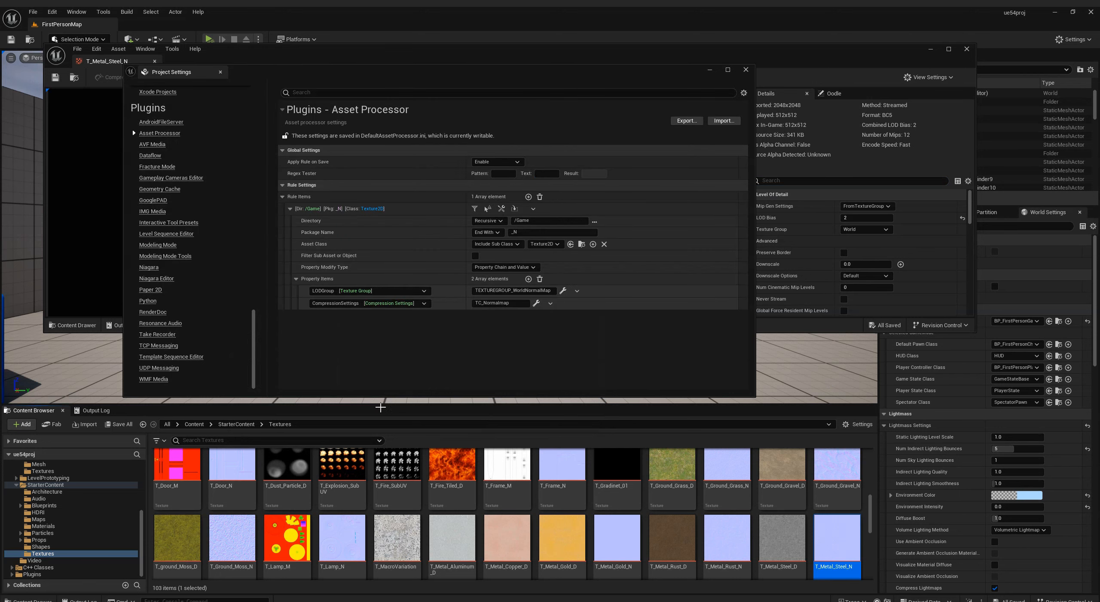
Step: Check the StarterContent folder's assets by rule from the Content Browser, review the reported assets and close the message log
{"action": "left_click", "coordinate": [48, 485]}
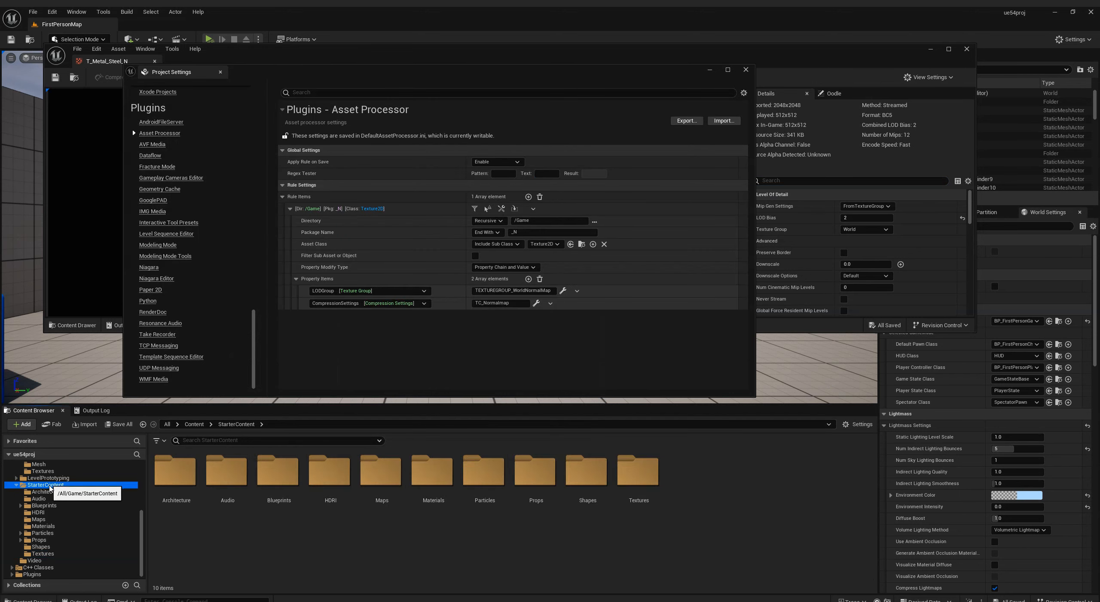
{"action": "right_click", "coordinate": [53, 487]}
{"action": "mouse_move", "coordinate": [82, 477]}
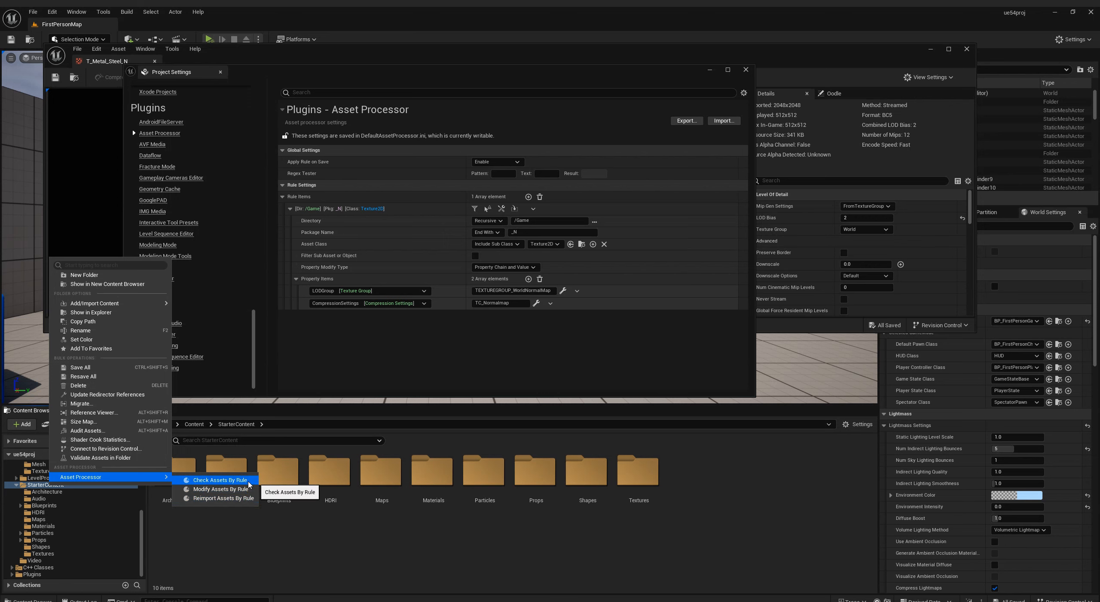
{"action": "left_click", "coordinate": [220, 480]}
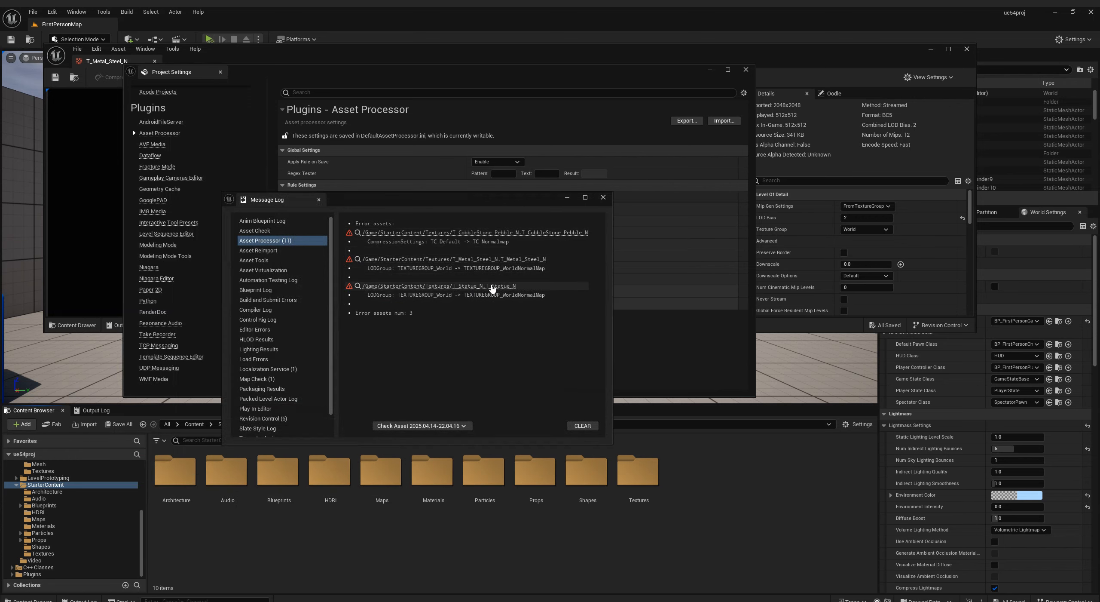
{"action": "left_click", "coordinate": [604, 198]}
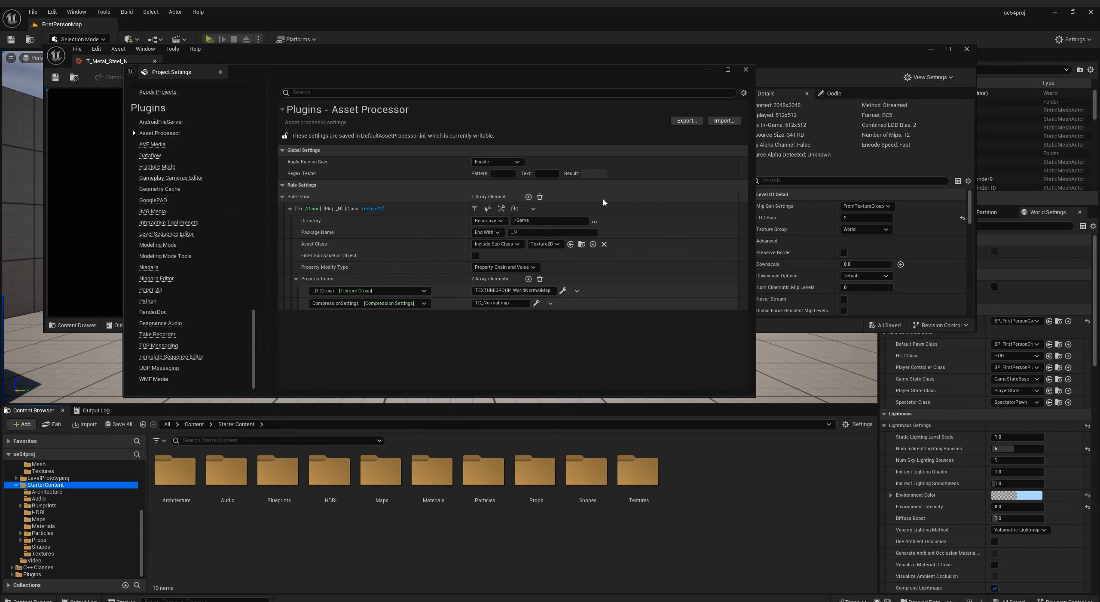
Step: Modify the assets by the _N texture rule and inspect T_Metal_Steel_N's texture group and compression settings, closing the log when done
{"action": "left_click", "coordinate": [502, 210]}
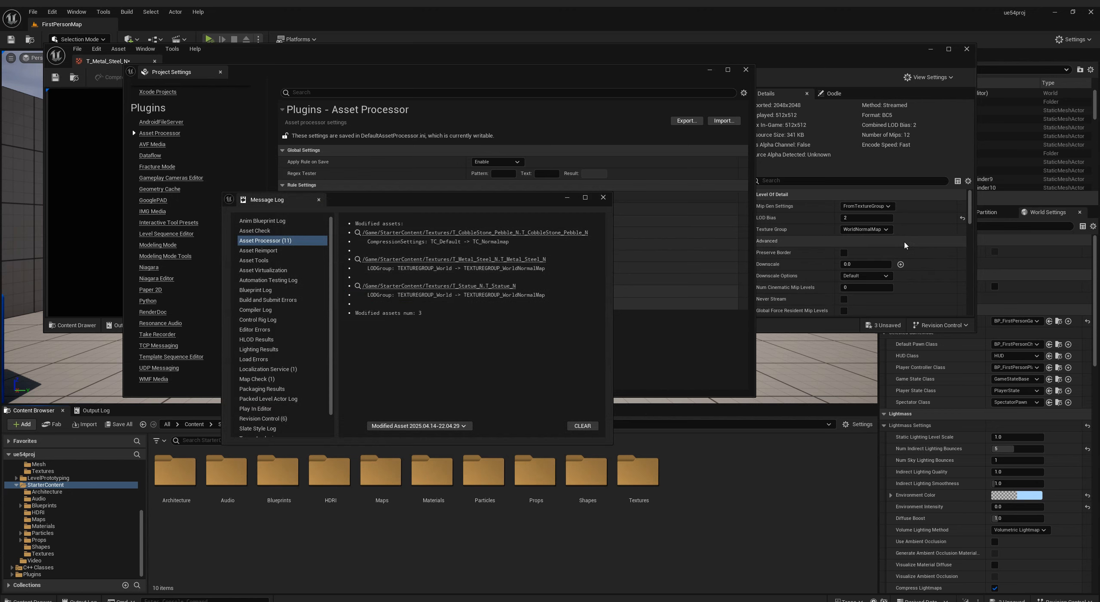
{"action": "left_click", "coordinate": [920, 240]}
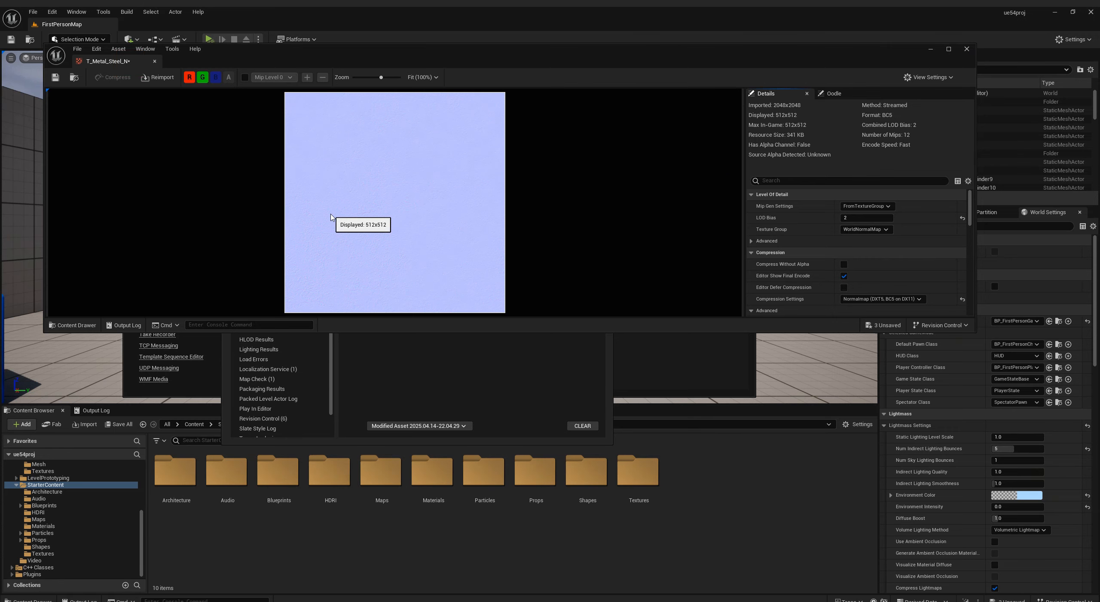
{"action": "left_click", "coordinate": [536, 366]}
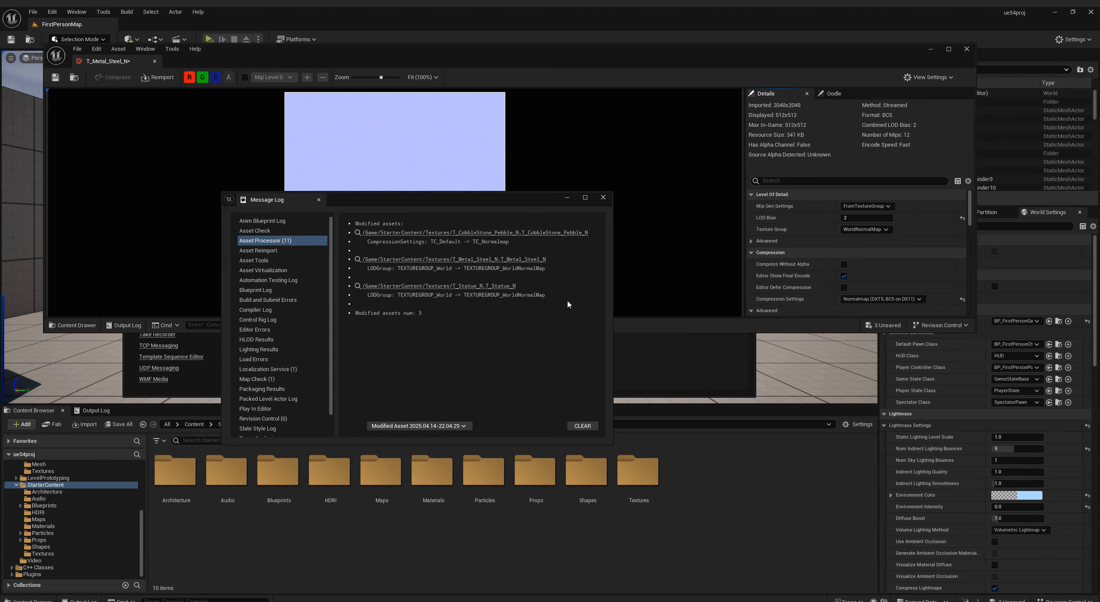
{"action": "left_click", "coordinate": [602, 199]}
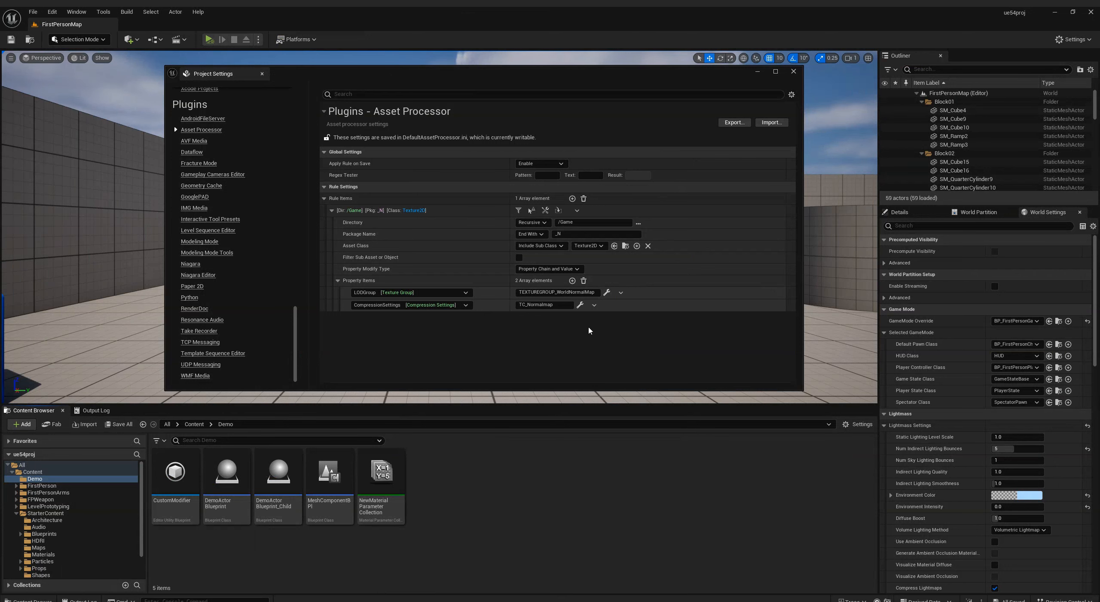
Step: Import DEMO_T_Tech_Hex_Tile_M.PNG and DEMO_Tech_Hex_Tile_N.PNG from the file explorer into the Demo content folder
{"action": "key", "text": "alt+Tab"}
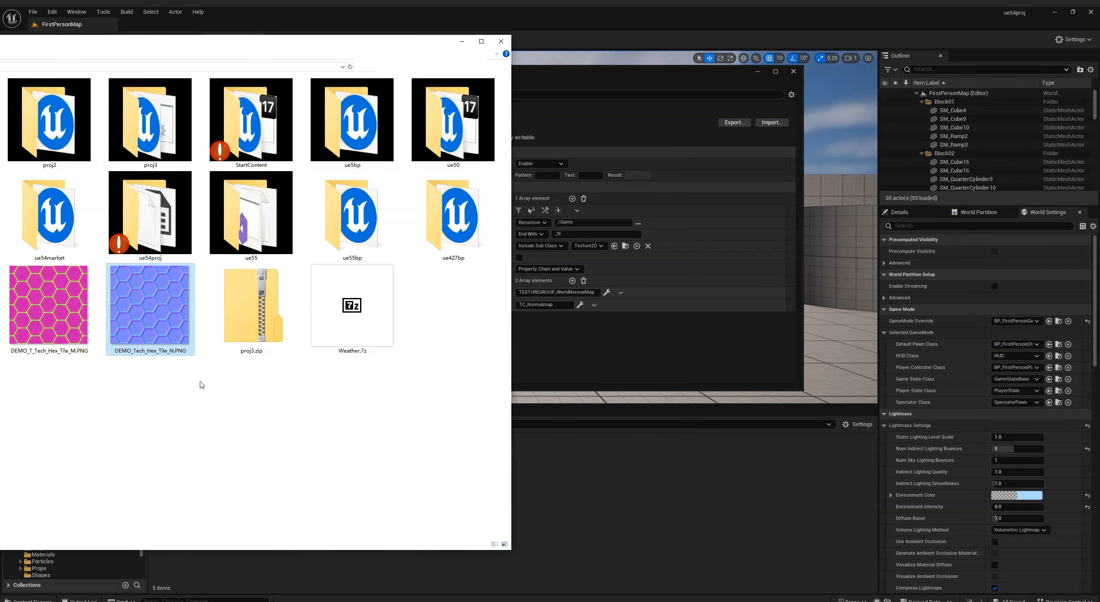
{"action": "left_click", "coordinate": [52, 304], "text": "ctrl"}
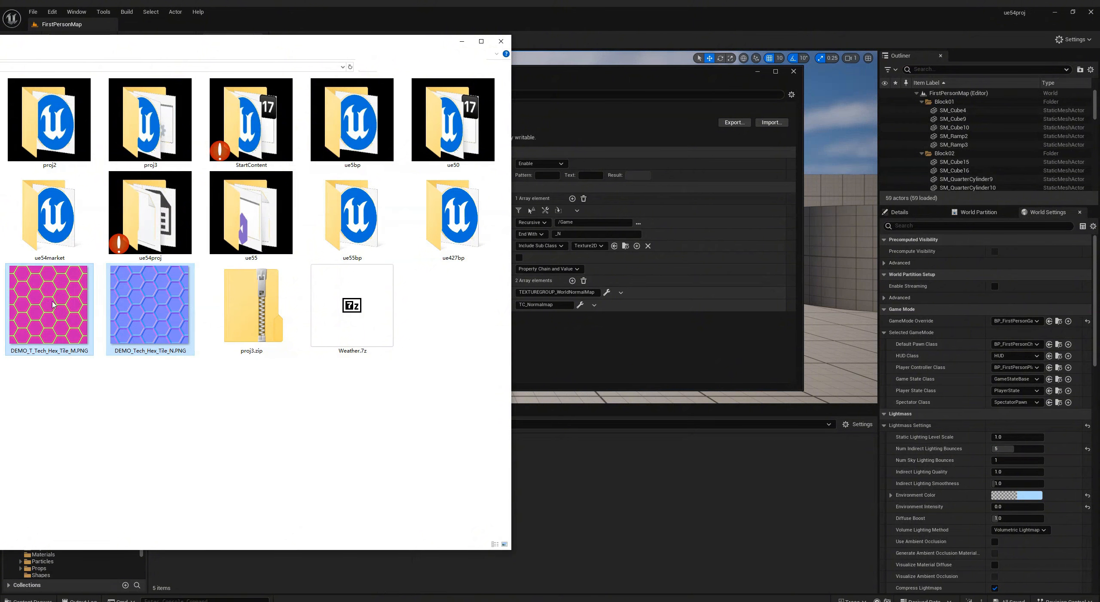
{"action": "left_click_drag", "start_coordinate": [52, 304], "coordinate": [654, 536]}
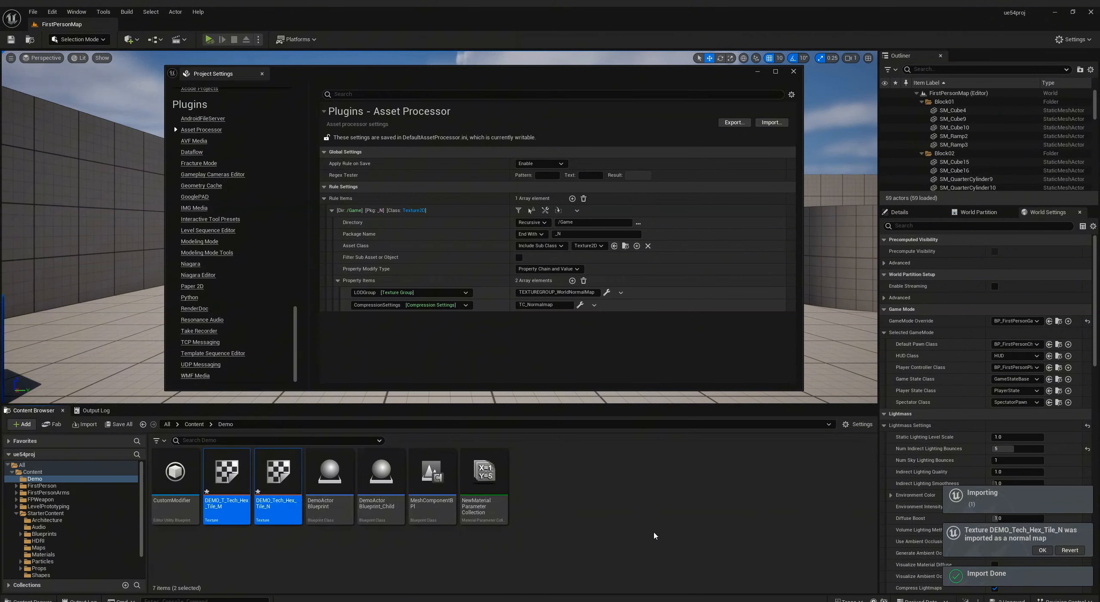
Step: Open the imported DEMO_T_Tech_Hex_Tile_M and DEMO_Tech_Hex_Tile_N textures to inspect their texture group and compression settings
{"action": "left_click", "coordinate": [655, 536]}
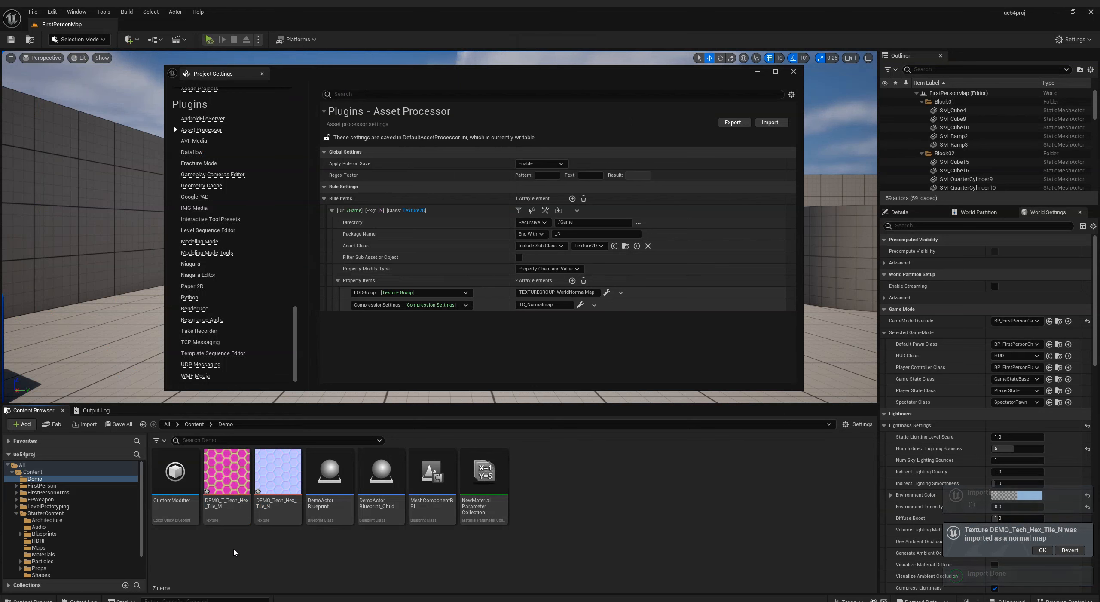
{"action": "double_click", "coordinate": [225, 473]}
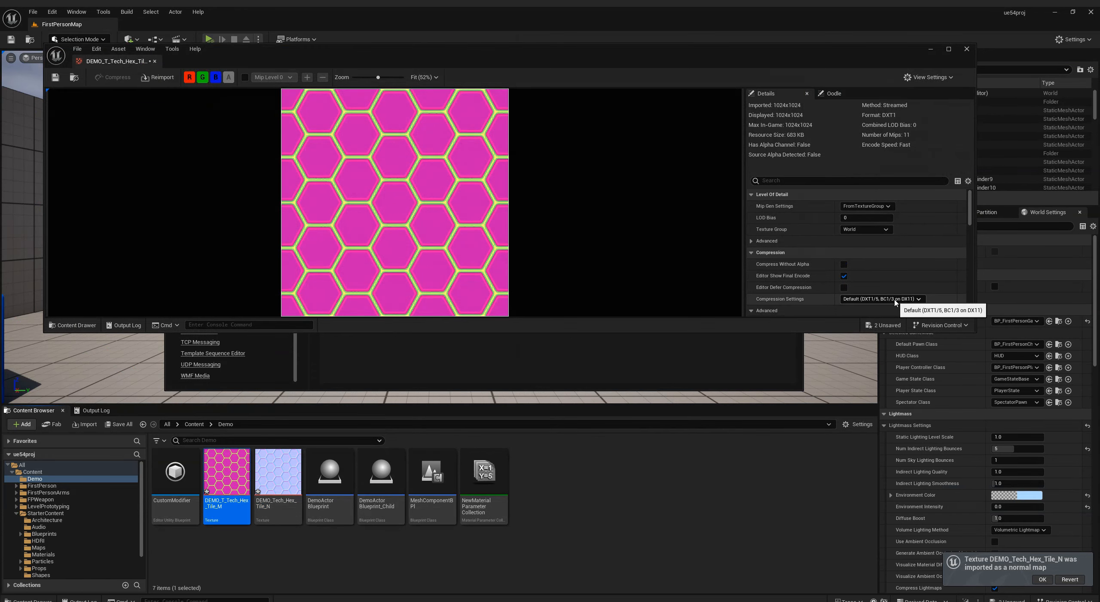
{"action": "double_click", "coordinate": [281, 477]}
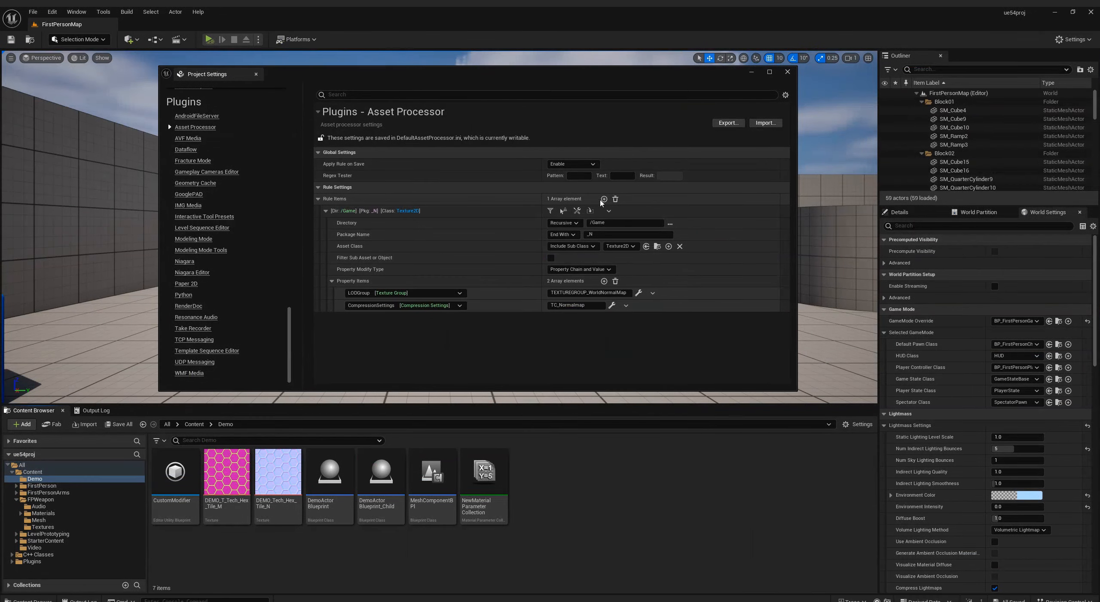
Step: Add a second rule item and set its directory to the FPWeapon folder under Content
{"action": "left_click", "coordinate": [604, 199]}
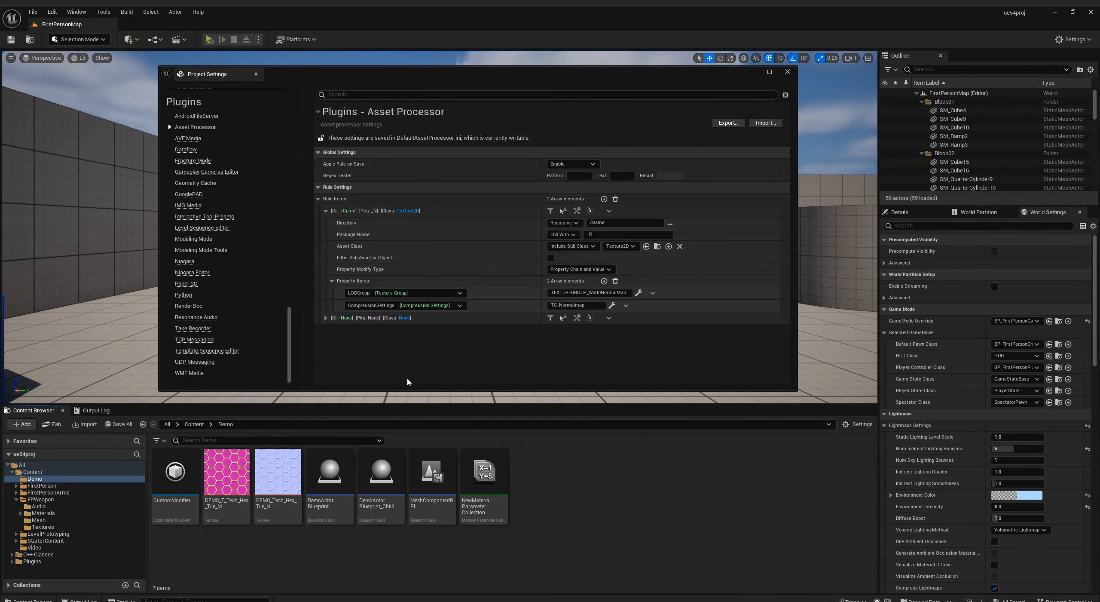
{"action": "left_click", "coordinate": [325, 318]}
{"action": "left_click", "coordinate": [667, 331]}
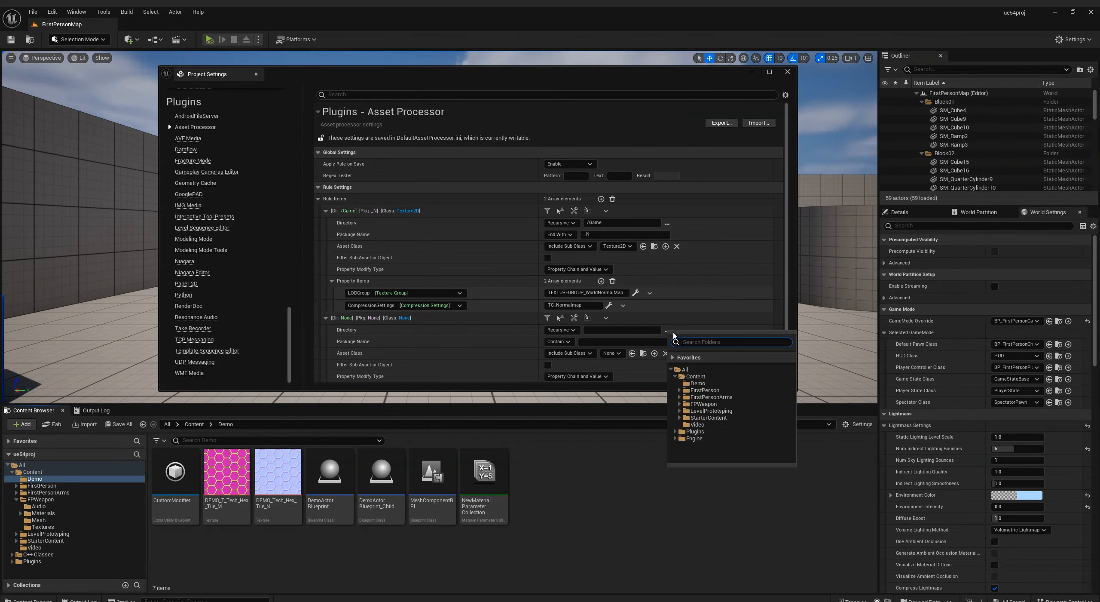
{"action": "left_click", "coordinate": [703, 403]}
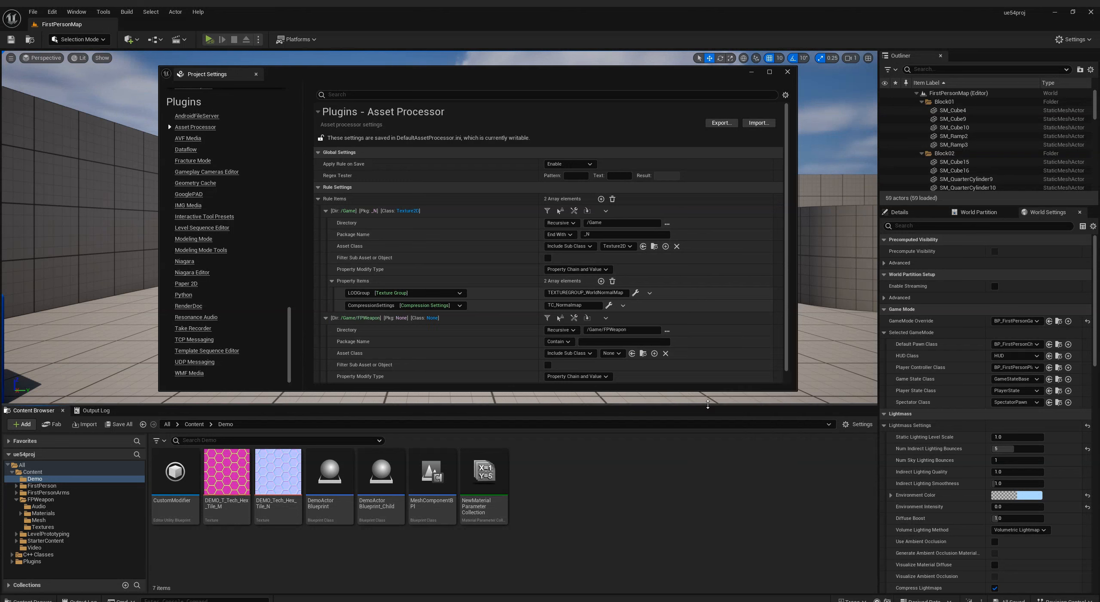
Step: Set the FPWeapon rule's asset class to SkeletalMesh
{"action": "left_click", "coordinate": [611, 352]}
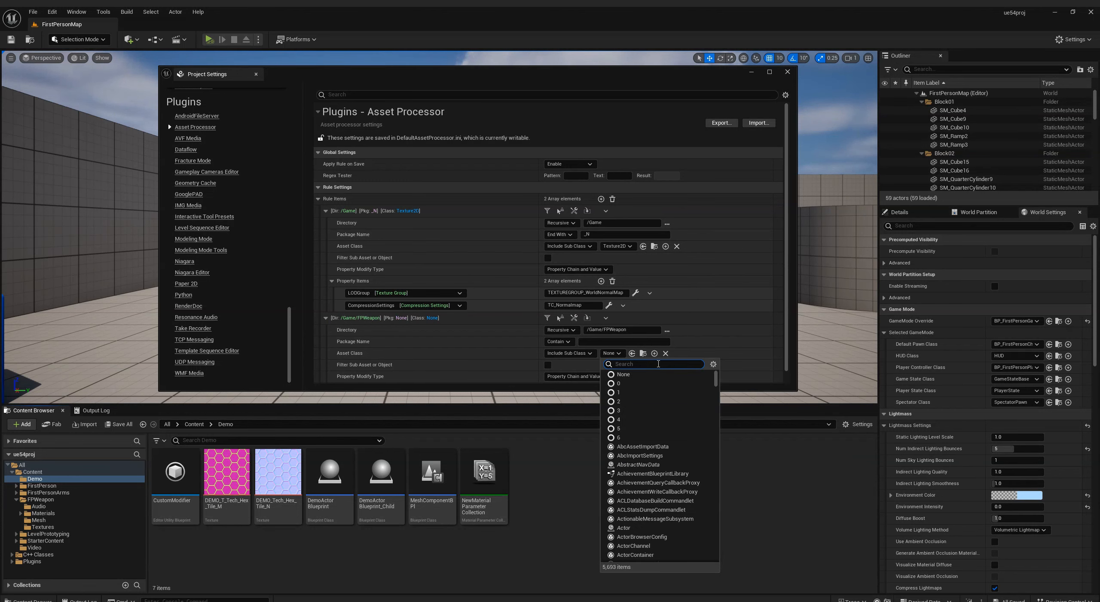
{"action": "type", "text": "sk"}
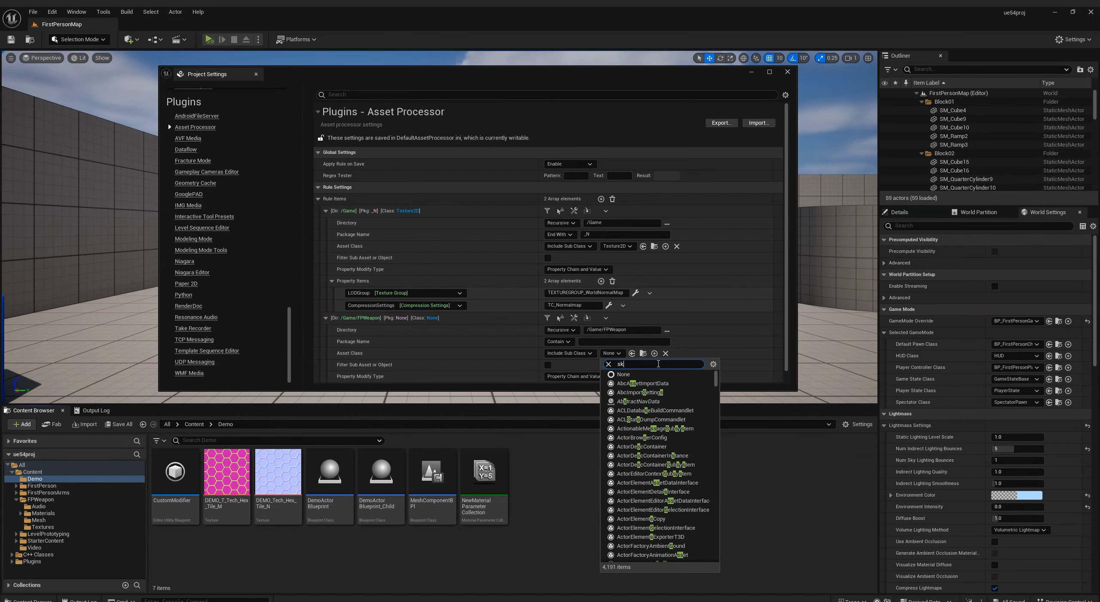
{"action": "type", "text": "eletalmes"}
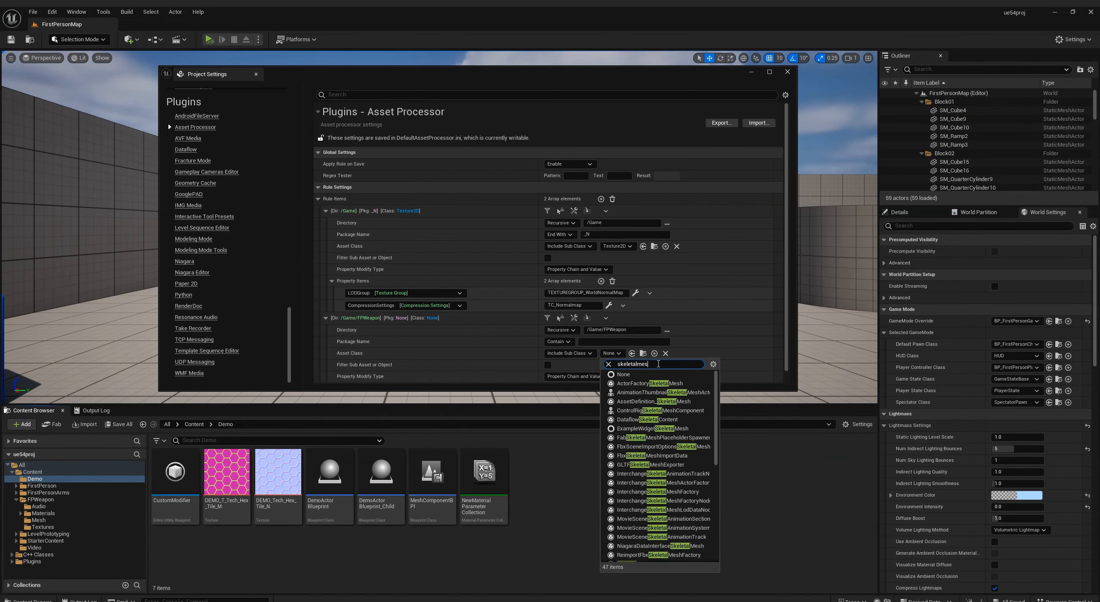
{"action": "type", "text": "h"}
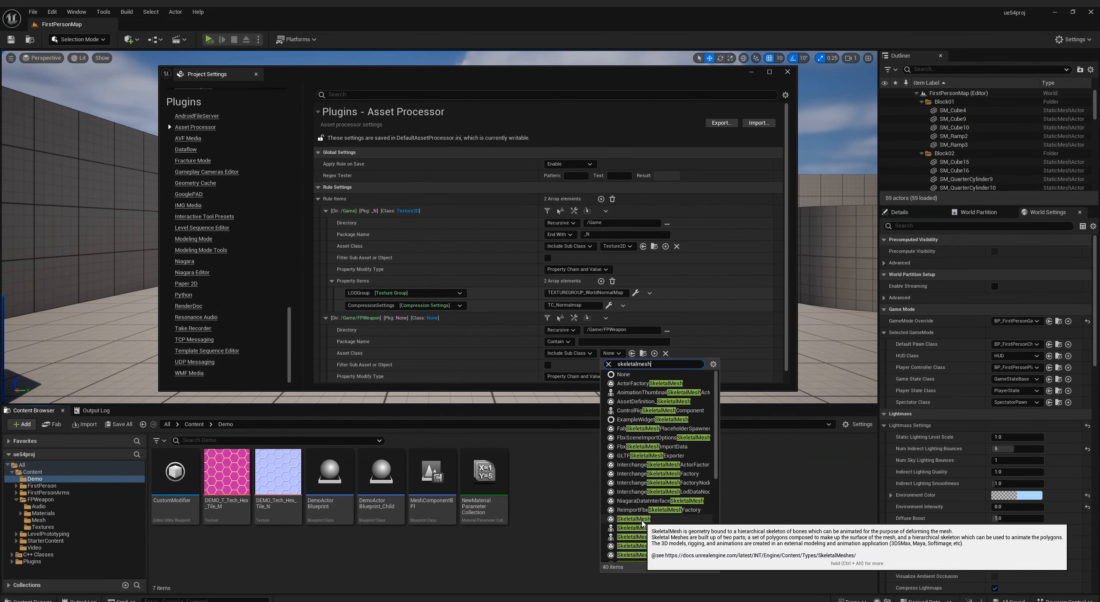
{"action": "left_click", "coordinate": [643, 520]}
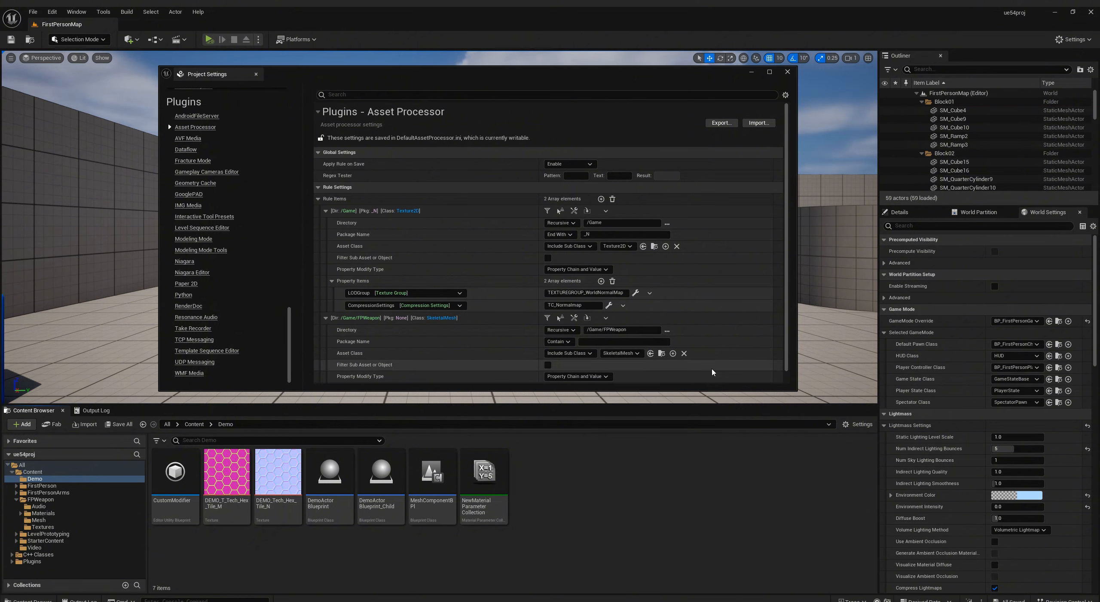
Step: Add a property item for LODInfo bAllowCPUAccess to the FPWeapon rule and set its value to True
{"action": "scroll", "coordinate": [713, 372], "scroll_direction": "down", "scroll_amount": 1}
{"action": "left_click", "coordinate": [601, 377]}
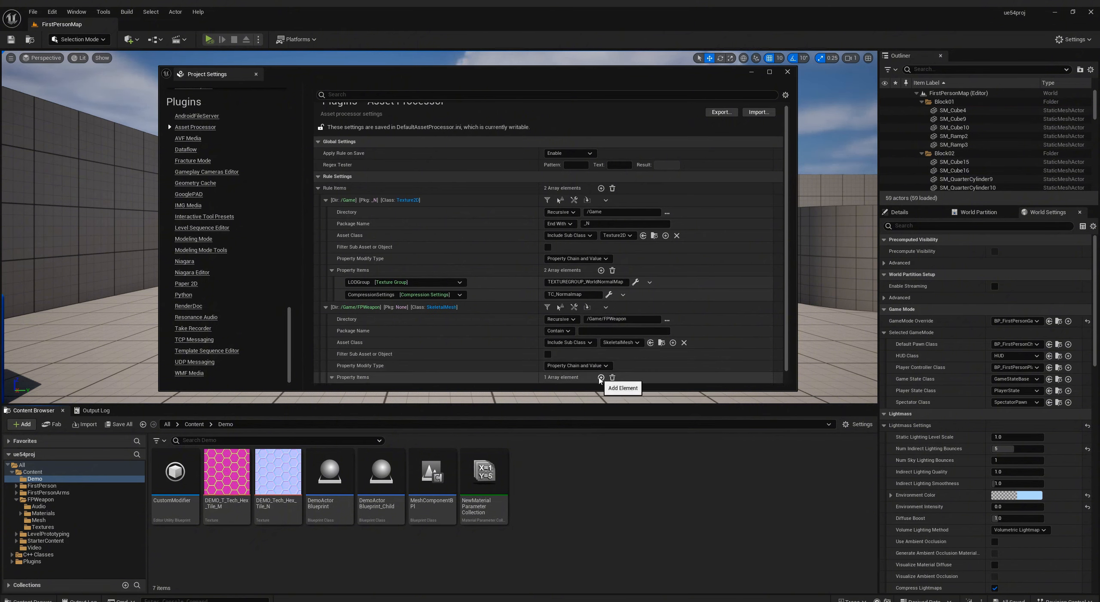
{"action": "scroll", "coordinate": [538, 379], "scroll_direction": "down", "scroll_amount": 1}
{"action": "left_click", "coordinate": [460, 377]}
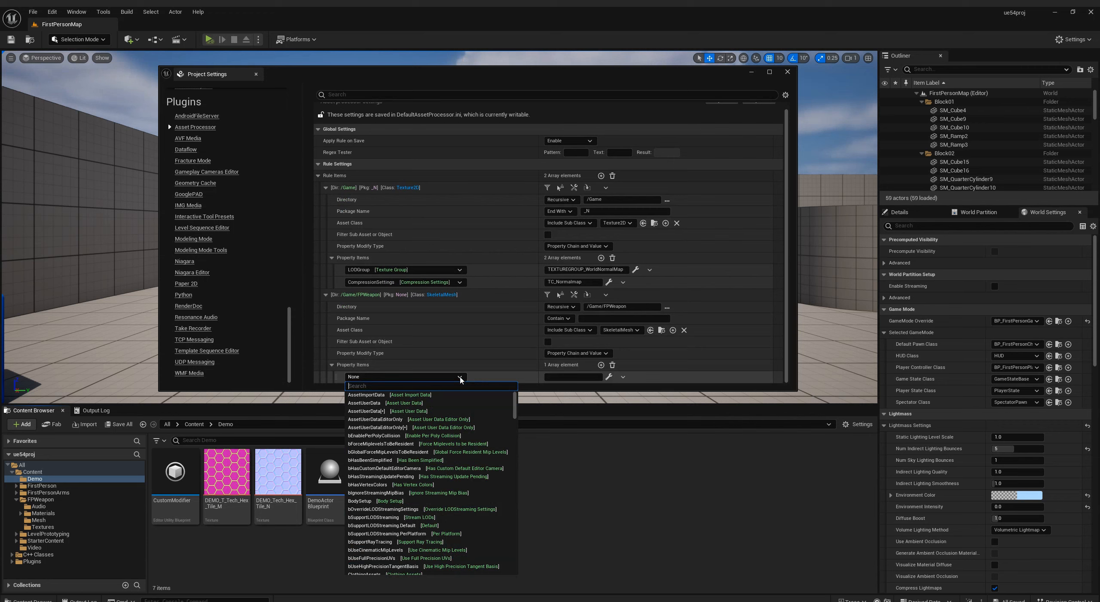
{"action": "type", "text": "lodinfo"}
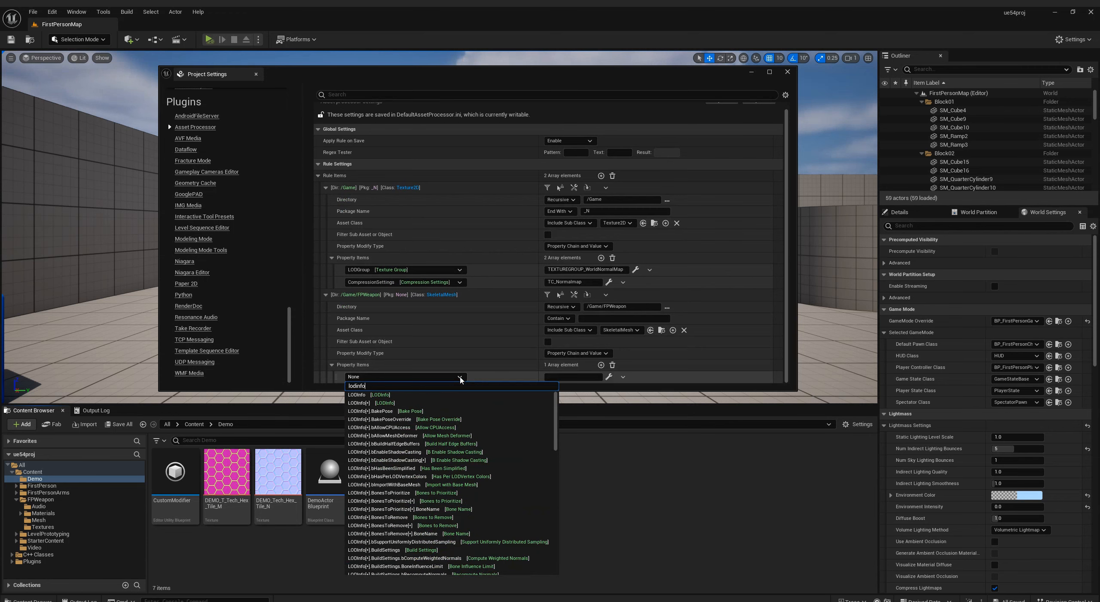
{"action": "left_click", "coordinate": [379, 427]}
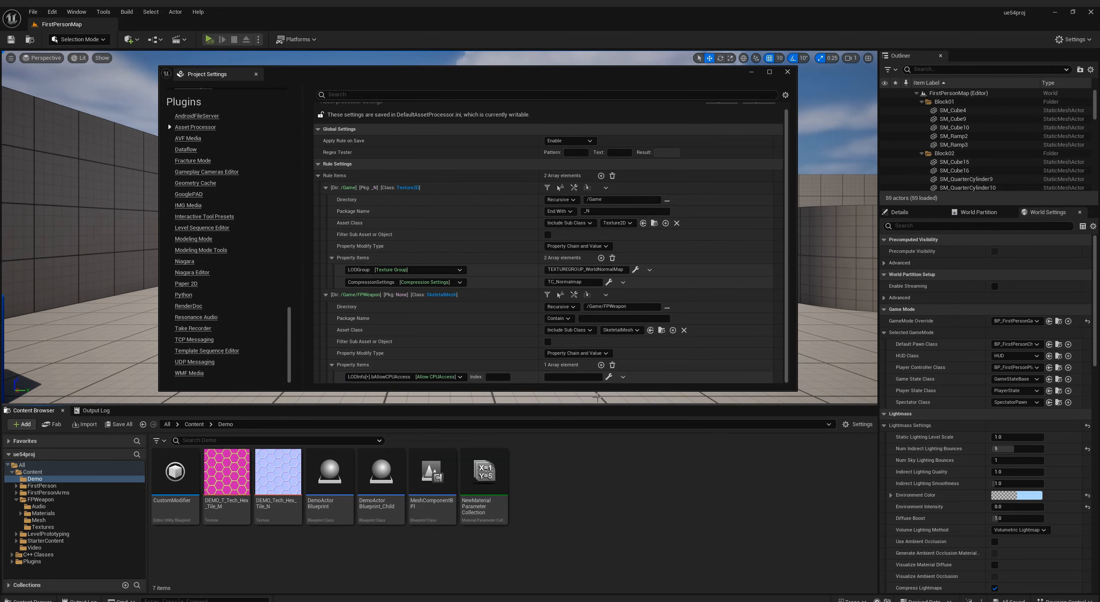
{"action": "left_click", "coordinate": [609, 377]}
{"action": "left_click", "coordinate": [605, 401]}
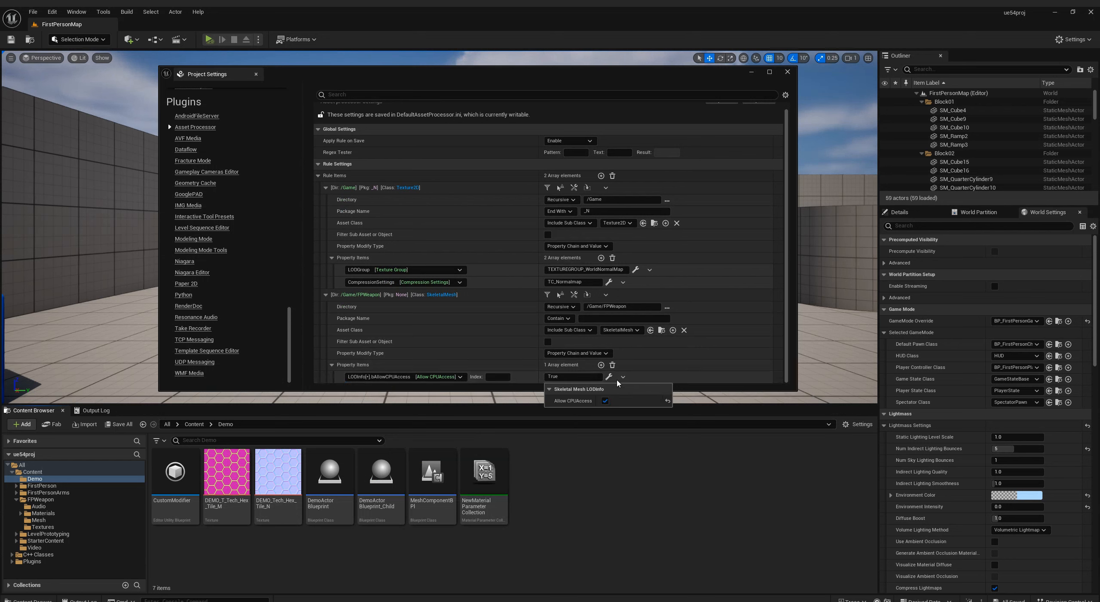
Step: Add a second property item to the FPWeapon rule for LODInfo bAllowMeshDeformer
{"action": "left_click", "coordinate": [601, 365]}
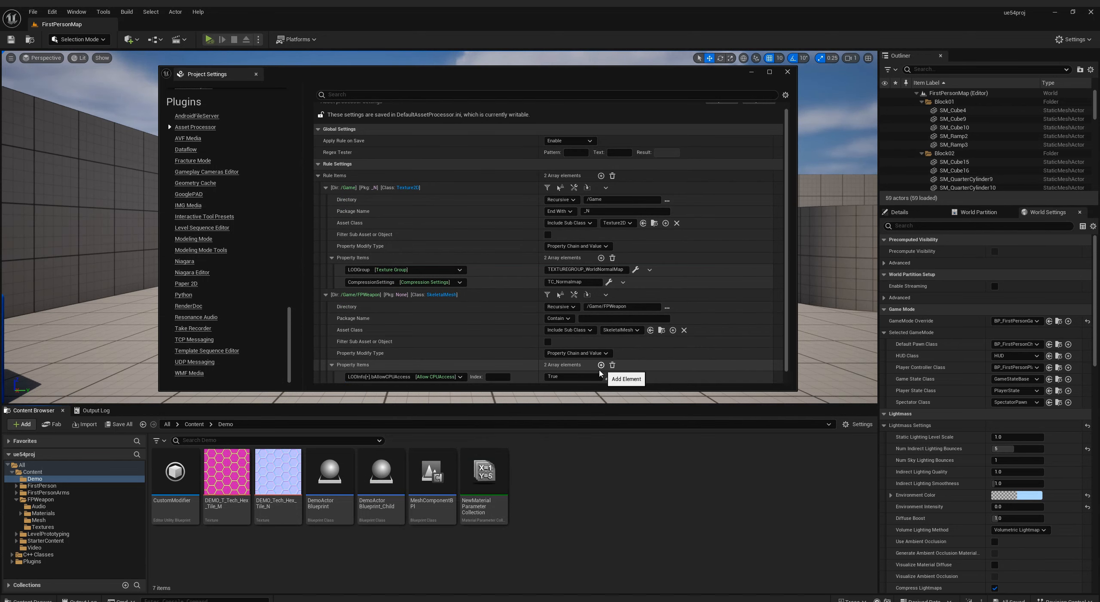
{"action": "left_click", "coordinate": [460, 377]}
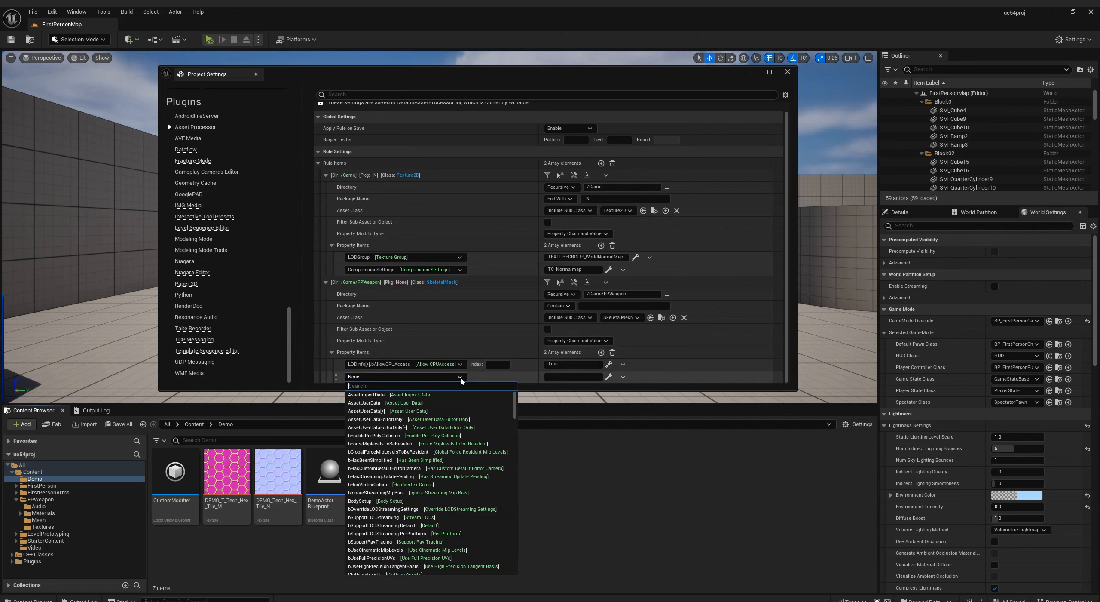
{"action": "type", "text": "lodinf"}
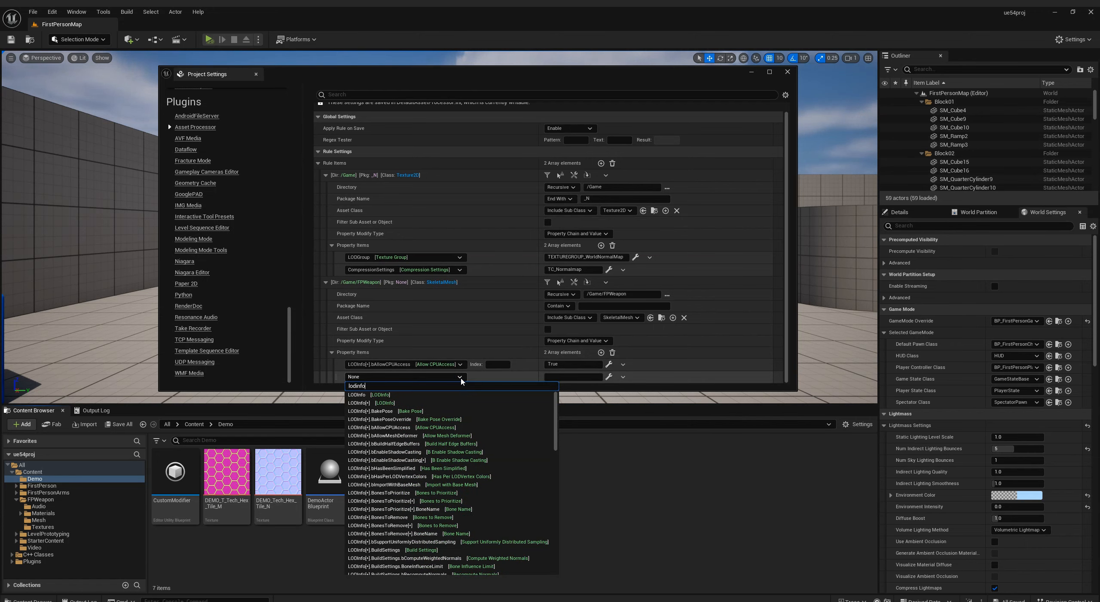
{"action": "type", "text": "o"}
{"action": "left_click", "coordinate": [447, 435]}
Step: Set the bAllowMeshDeformer property item's value to False and its index to 1
{"action": "left_click", "coordinate": [623, 377]}
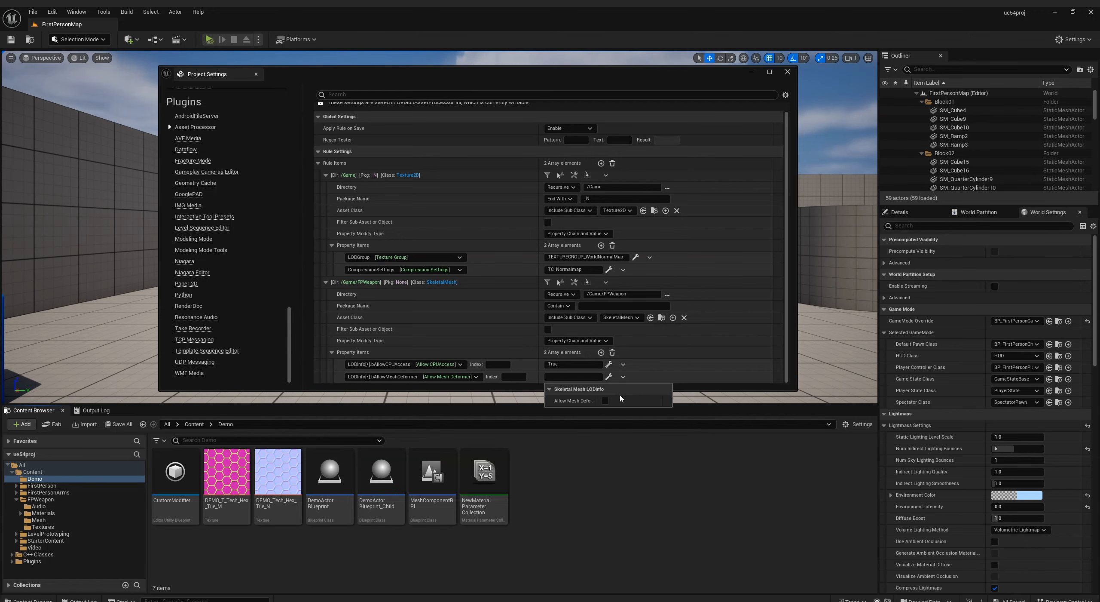
{"action": "left_click", "coordinate": [607, 401]}
{"action": "left_click", "coordinate": [607, 400]}
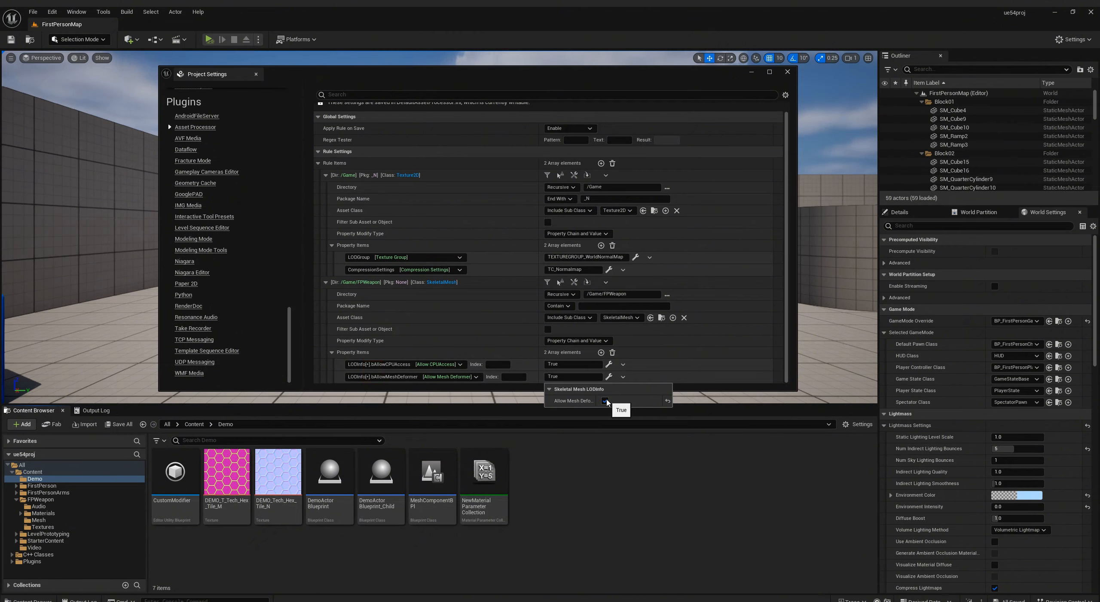
{"action": "left_click", "coordinate": [641, 379]}
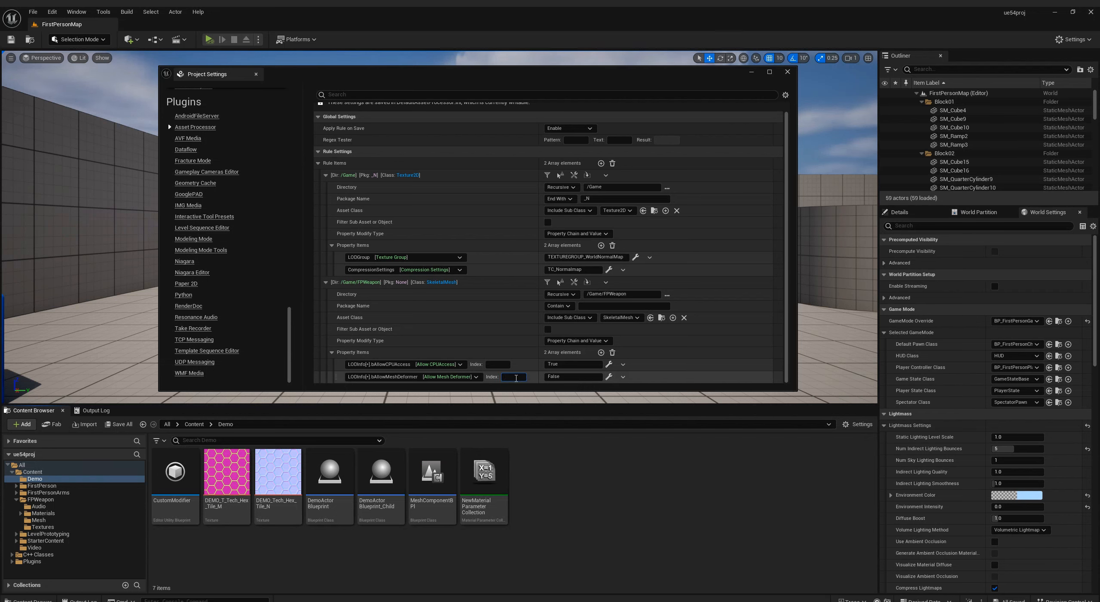
{"action": "left_click", "coordinate": [652, 382]}
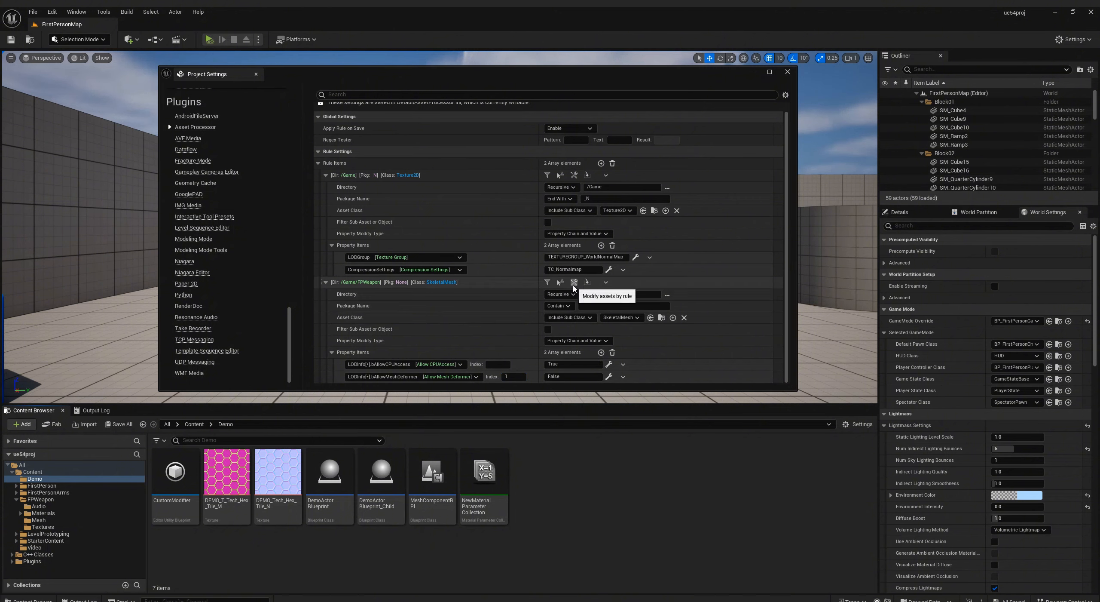
Step: Modify the assets by the FPWeapon rule and open the SK_FPGun skeletal mesh from the log in a maximized editor
{"action": "left_click", "coordinate": [574, 285]}
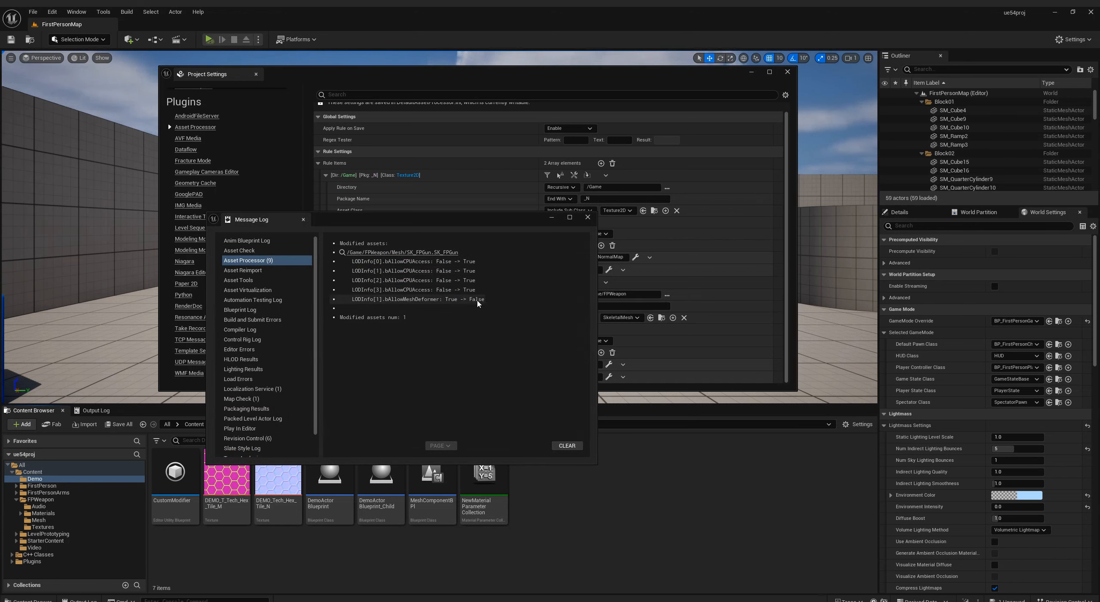
{"action": "left_click", "coordinate": [442, 252]}
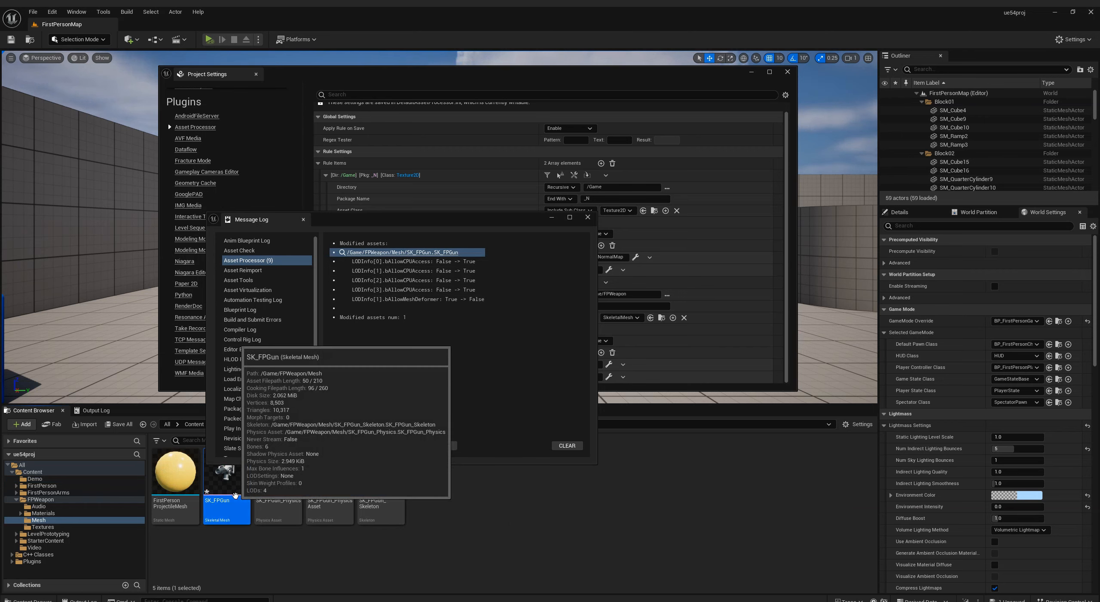
{"action": "double_click", "coordinate": [236, 494]}
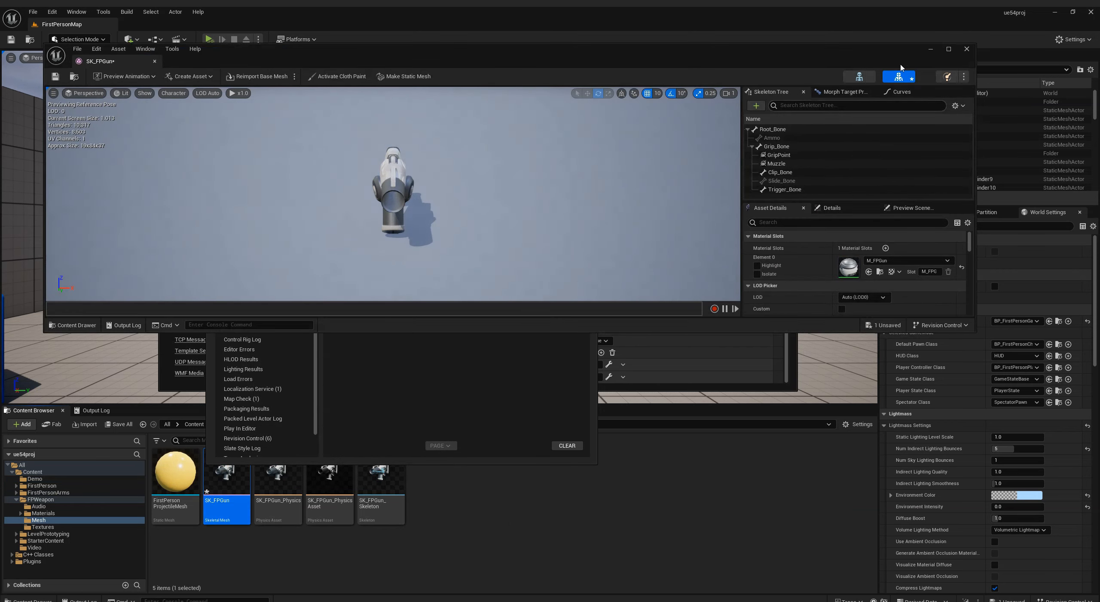
{"action": "left_click", "coordinate": [949, 48]}
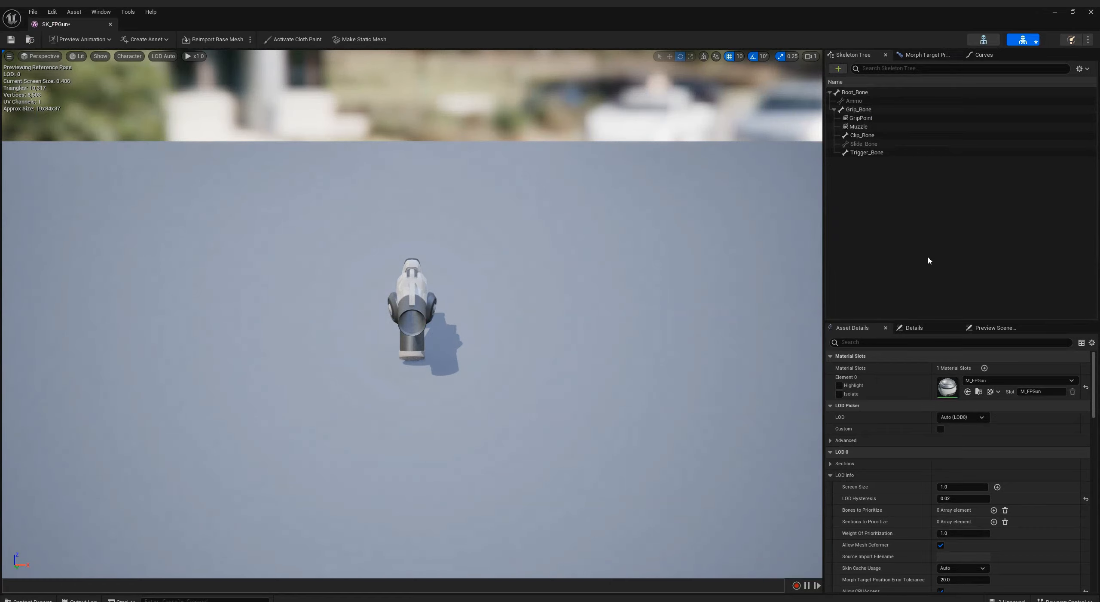
Step: Examine the Allow Mesh Deformer and Allow CPUAccess settings in SK_FPGun's LOD Info for LOD 0 and LOD 1
{"action": "scroll", "coordinate": [963, 456], "scroll_direction": "down", "scroll_amount": 2}
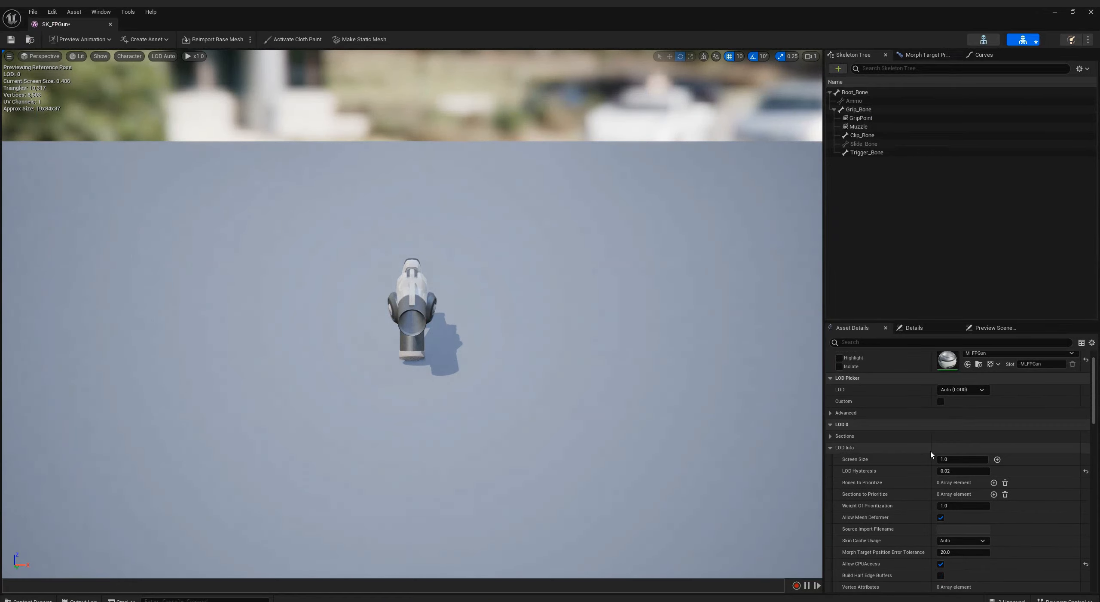
{"action": "scroll", "coordinate": [932, 454], "scroll_direction": "down", "scroll_amount": 1}
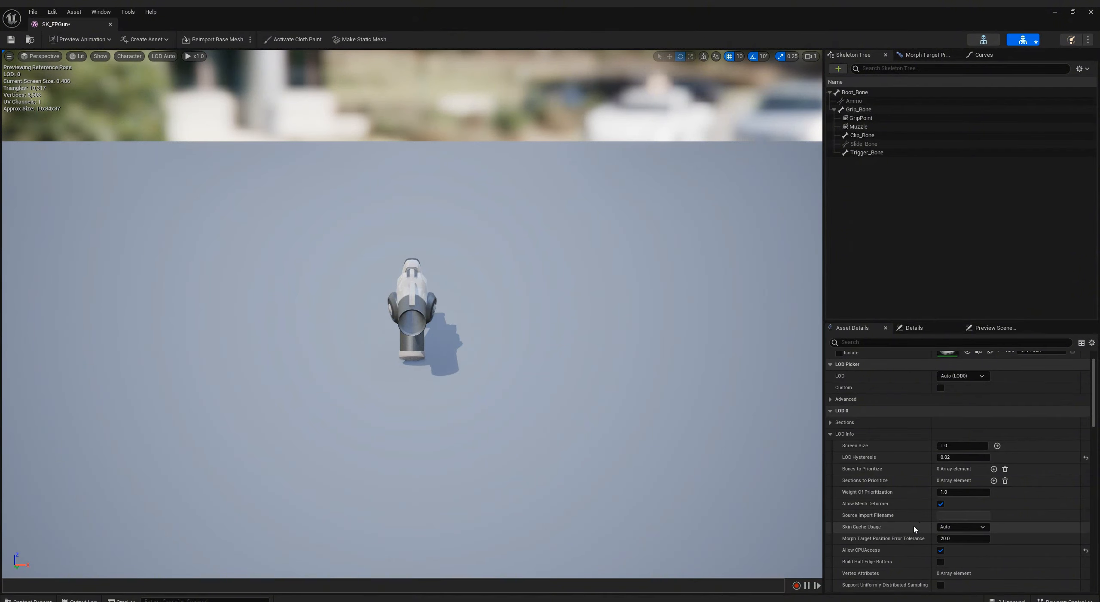
{"action": "left_click", "coordinate": [963, 376]}
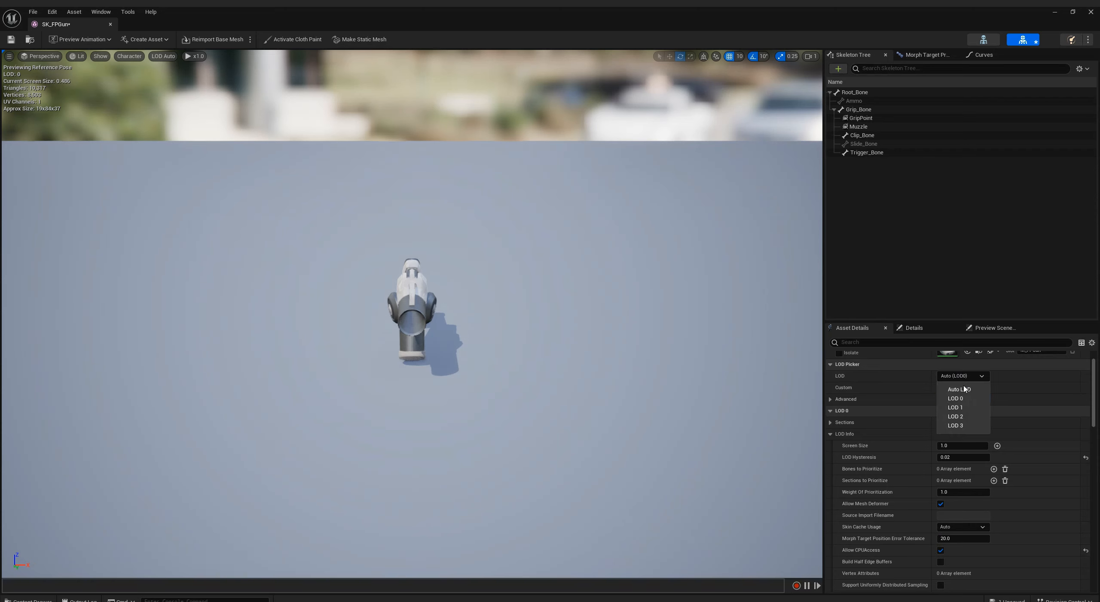
{"action": "left_click", "coordinate": [956, 398]}
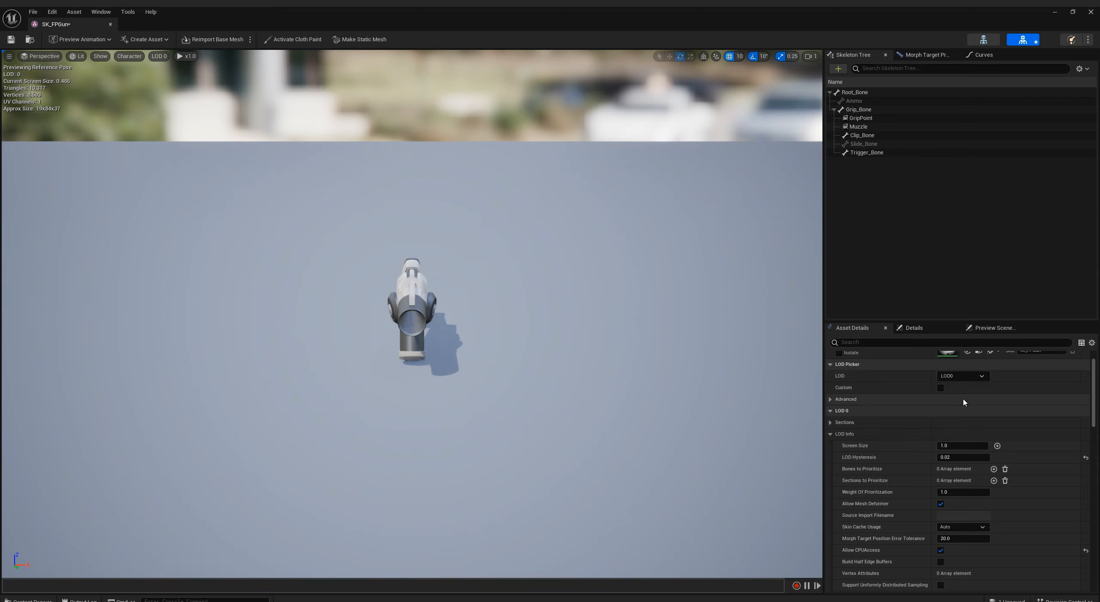
{"action": "left_click", "coordinate": [962, 376]}
{"action": "left_click", "coordinate": [956, 407]}
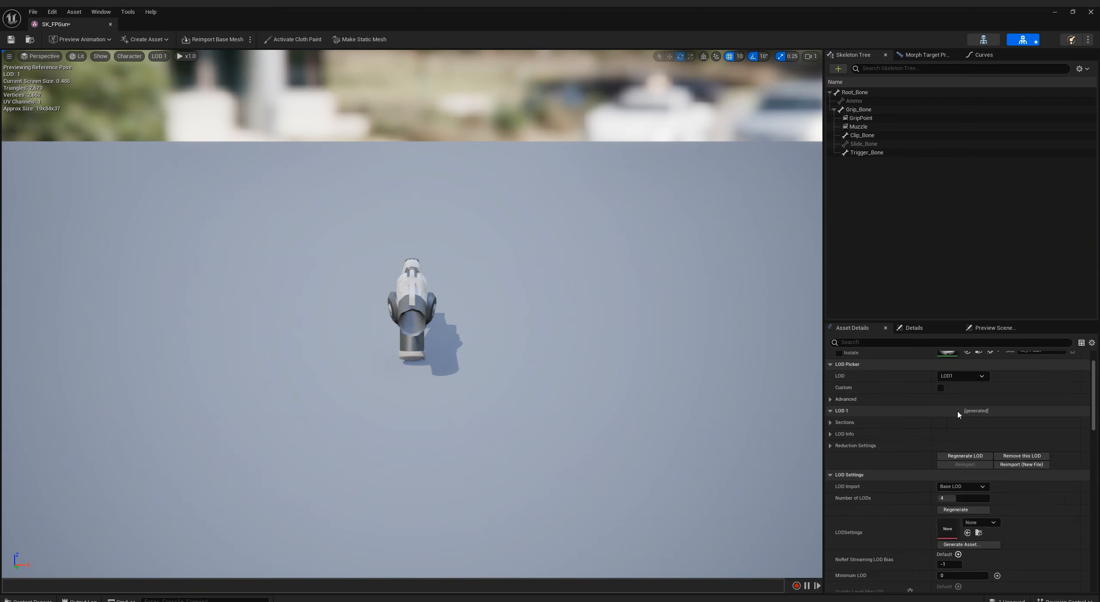
{"action": "left_click", "coordinate": [838, 434]}
{"action": "scroll", "coordinate": [1001, 496], "scroll_direction": "down", "scroll_amount": 2}
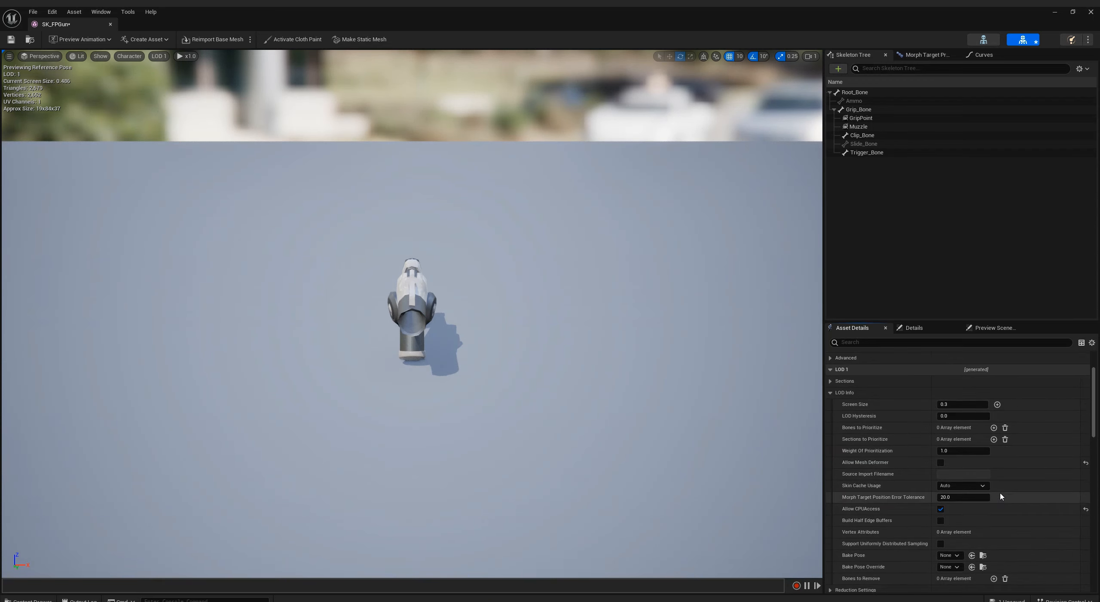
{"action": "scroll", "coordinate": [1001, 496], "scroll_direction": "down", "scroll_amount": 1}
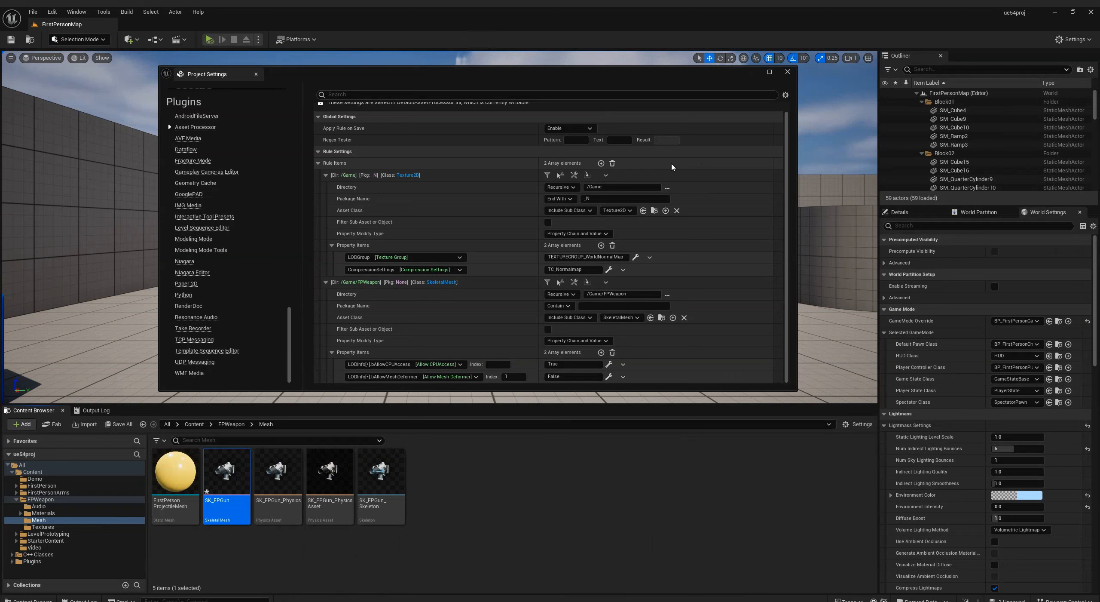
Step: Add a third rule item and set its directory to the Content folder
{"action": "left_click", "coordinate": [601, 163]}
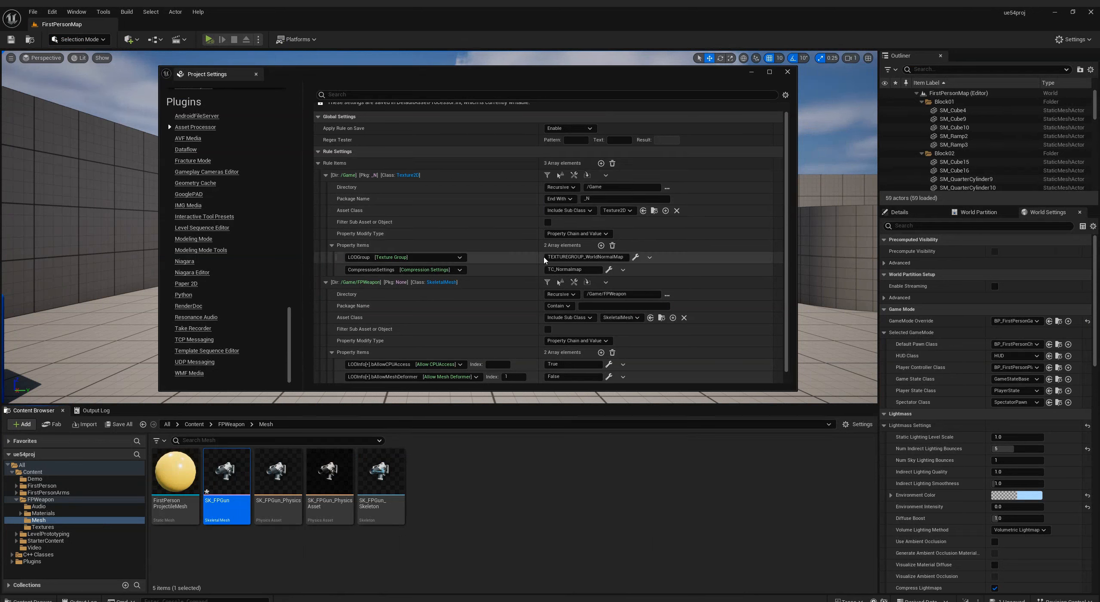
{"action": "scroll", "coordinate": [540, 267], "scroll_direction": "down", "scroll_amount": 1}
{"action": "left_click", "coordinate": [325, 377]}
{"action": "scroll", "coordinate": [328, 380], "scroll_direction": "down", "scroll_amount": 3}
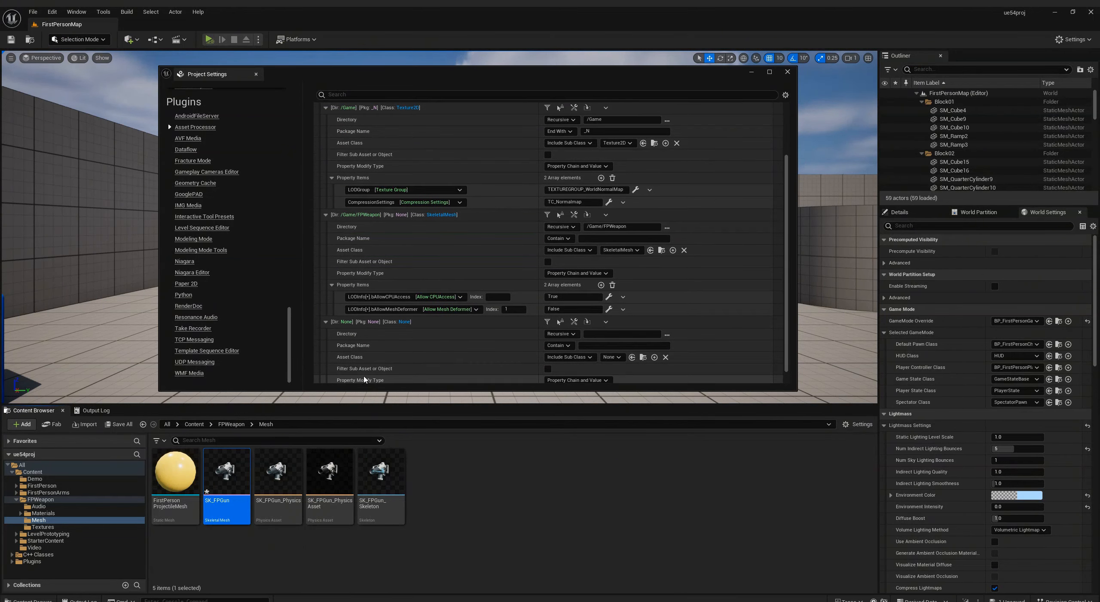
{"action": "left_click", "coordinate": [668, 319]}
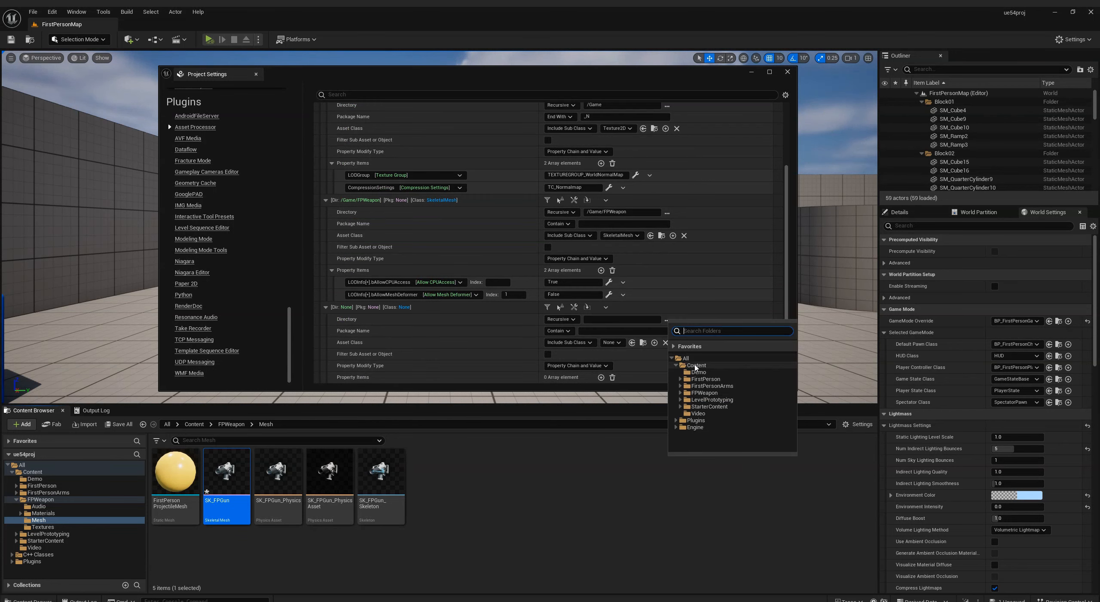
{"action": "left_click", "coordinate": [696, 365]}
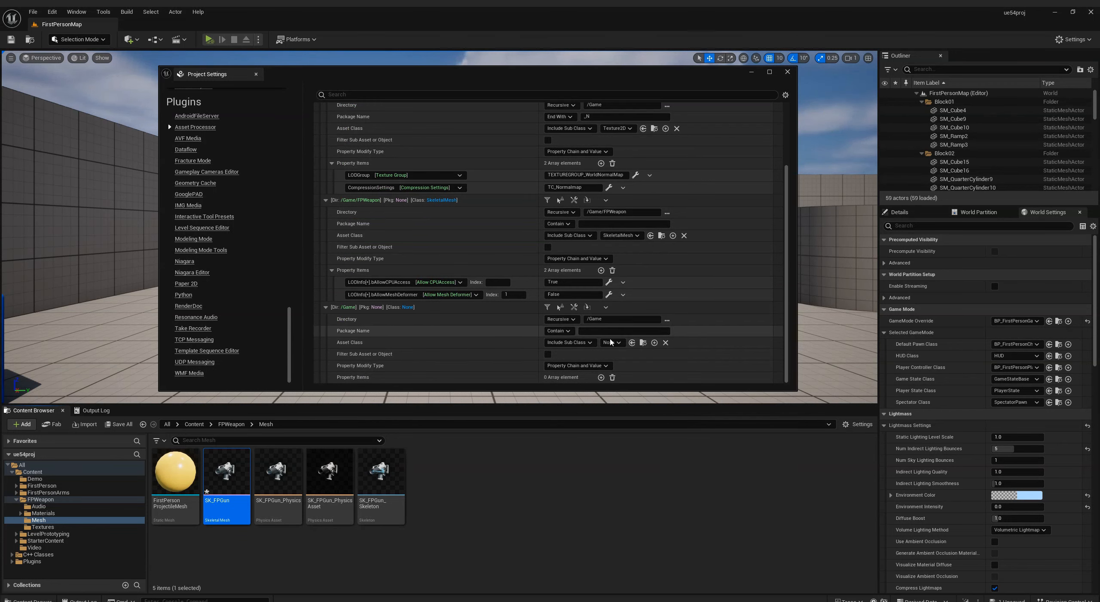
Step: Set the third rule's asset class to SoundWave and filter the assets by this rule to review the matches
{"action": "left_click", "coordinate": [613, 342]}
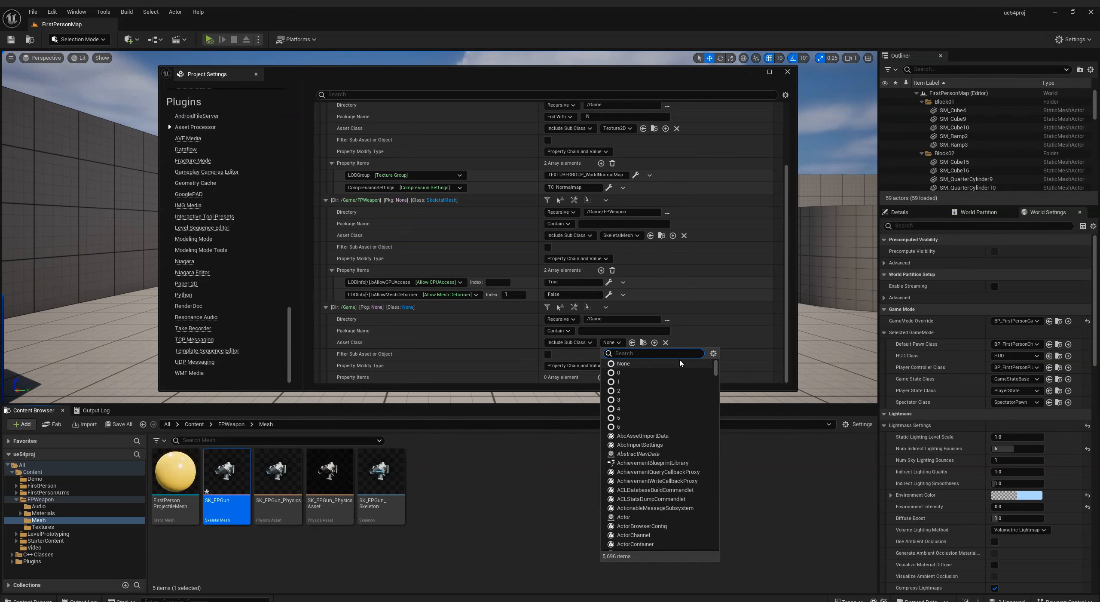
{"action": "type", "text": "soundwave"}
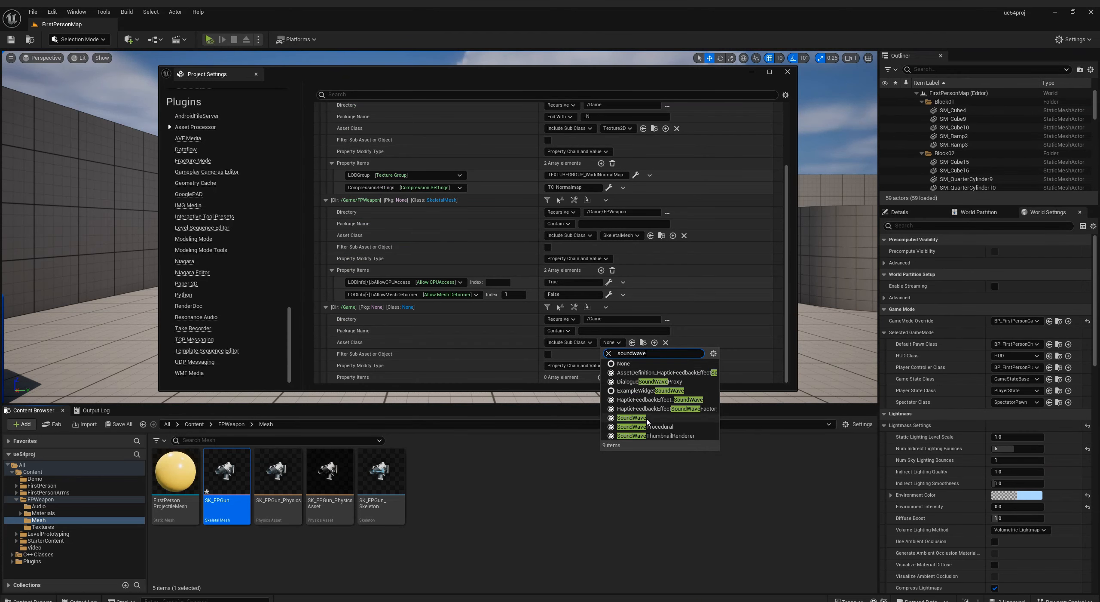
{"action": "left_click", "coordinate": [647, 417]}
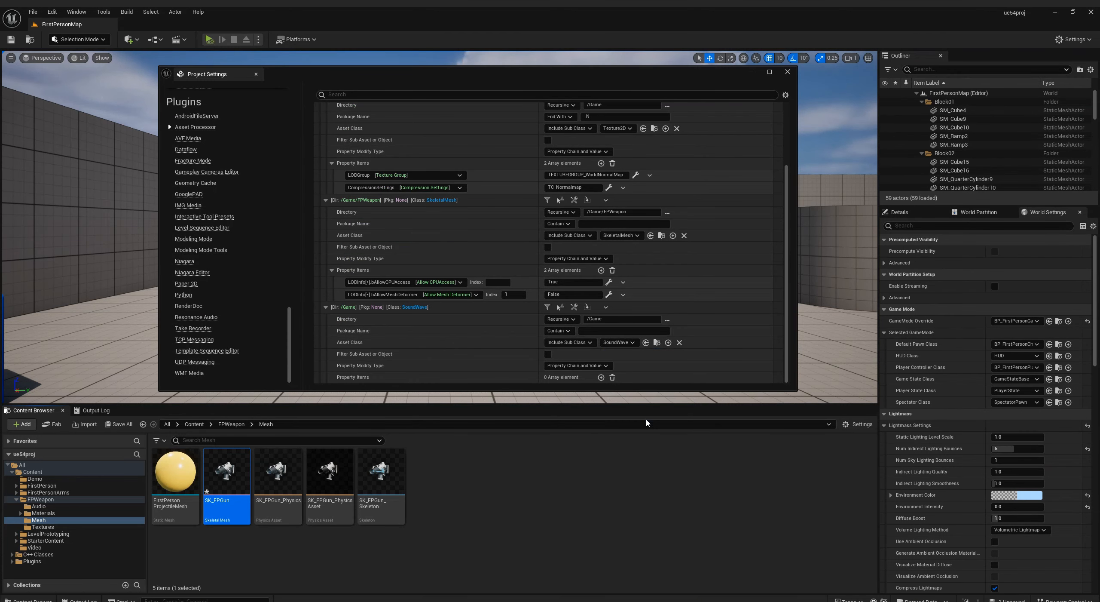
{"action": "left_click", "coordinate": [547, 307]}
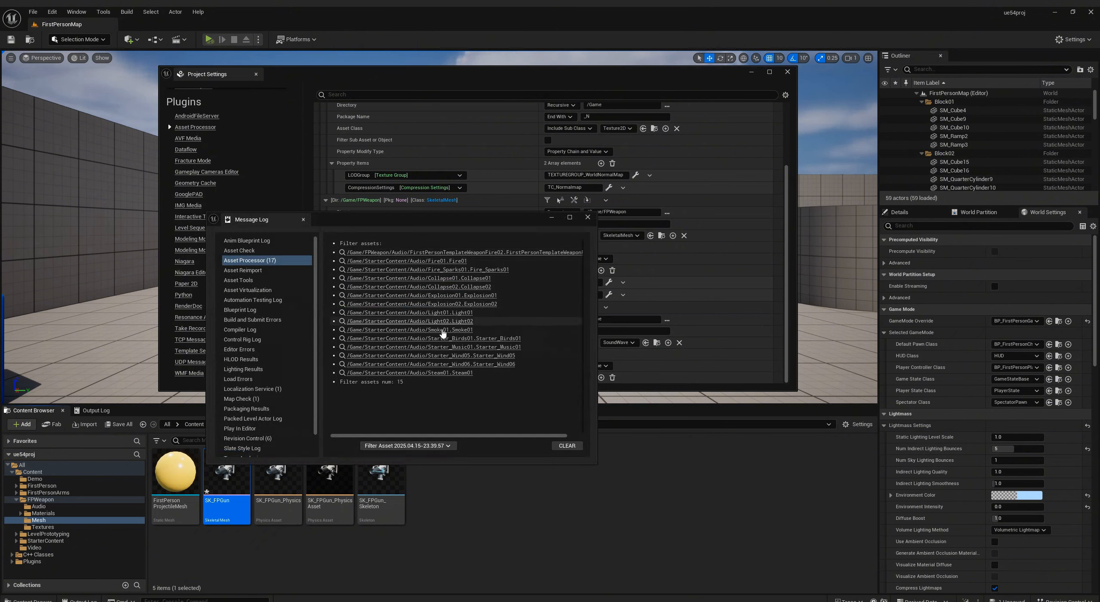
{"action": "left_click", "coordinate": [587, 218]}
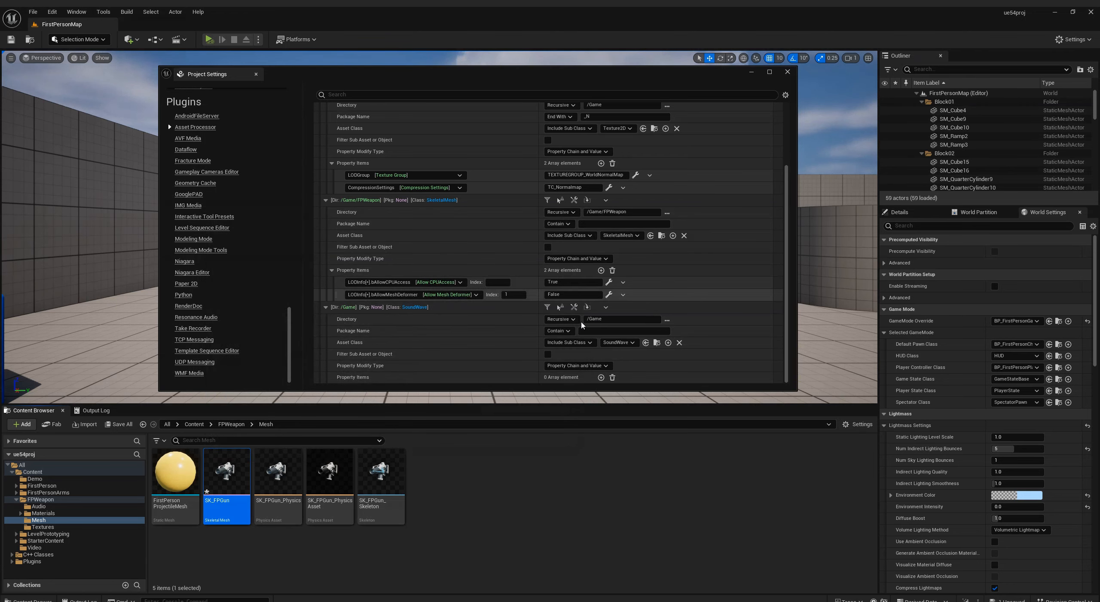
Step: Match the SoundWave rule's package name by Regex with (Fire)|(Weapon) and filter the assets by the rule again
{"action": "left_click", "coordinate": [559, 330]}
{"action": "left_click", "coordinate": [557, 372]}
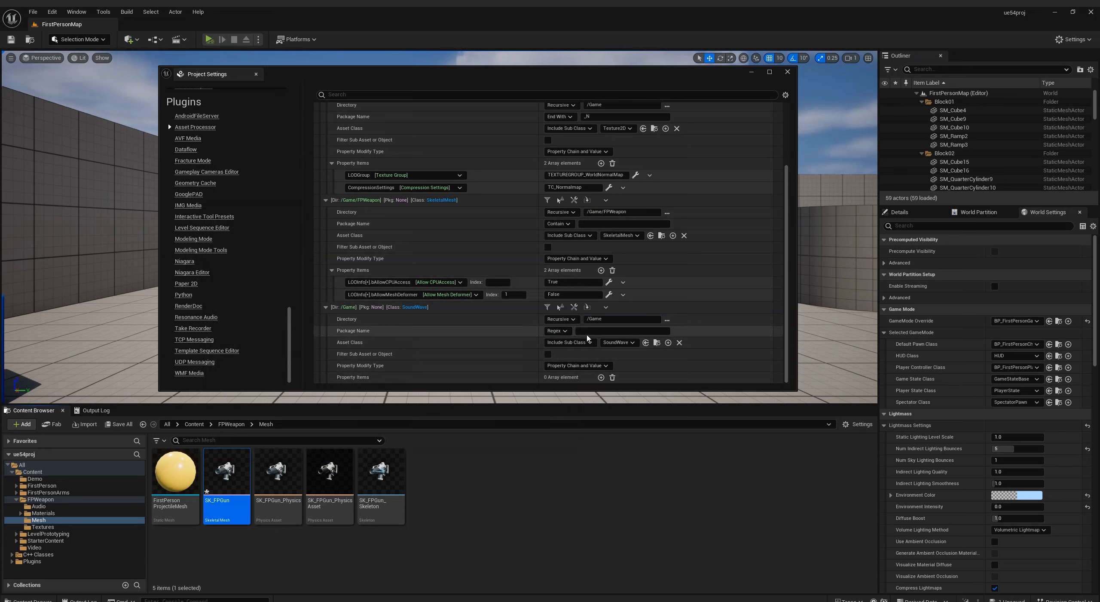
{"action": "left_click", "coordinate": [588, 331]}
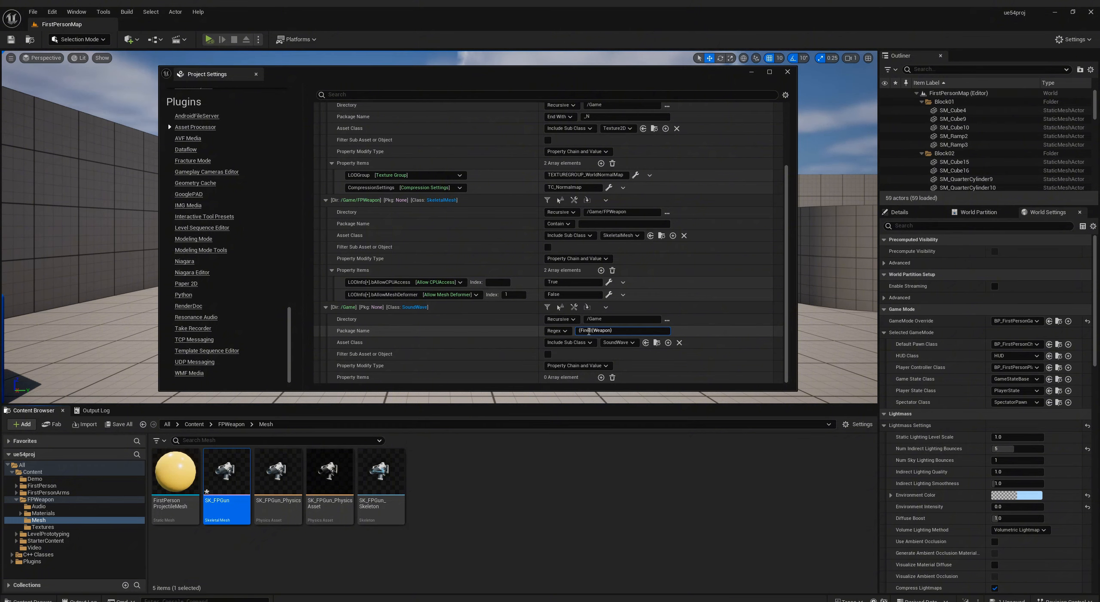
{"action": "left_click", "coordinate": [547, 307]}
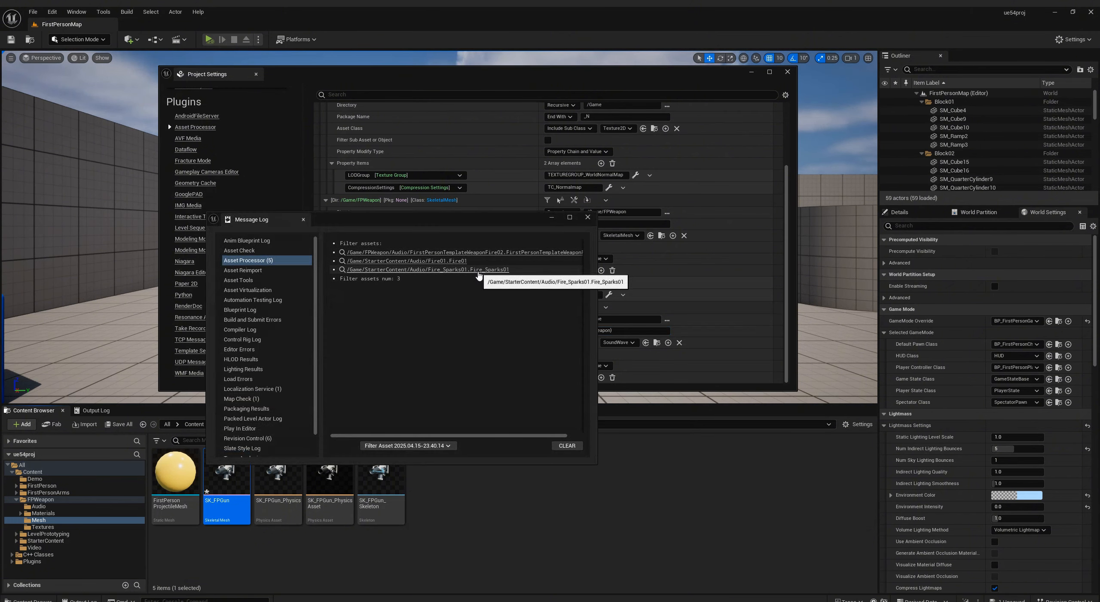
{"action": "left_click", "coordinate": [588, 218]}
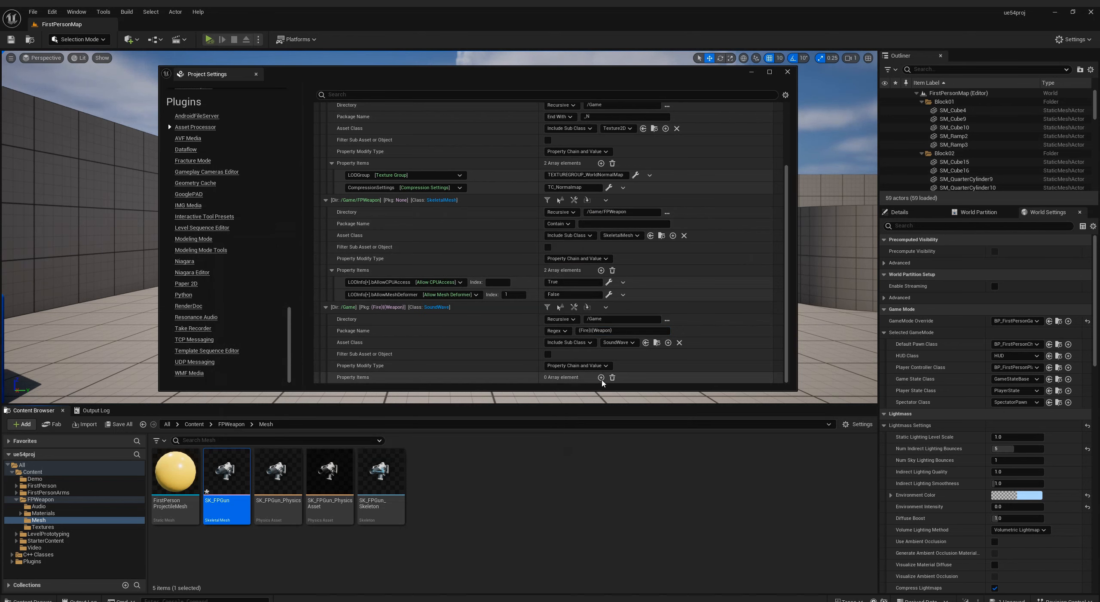
Step: Add a property item for Volume to the SoundWave rule and set its value to 0.8
{"action": "left_click", "coordinate": [602, 377]}
{"action": "left_click", "coordinate": [445, 377]}
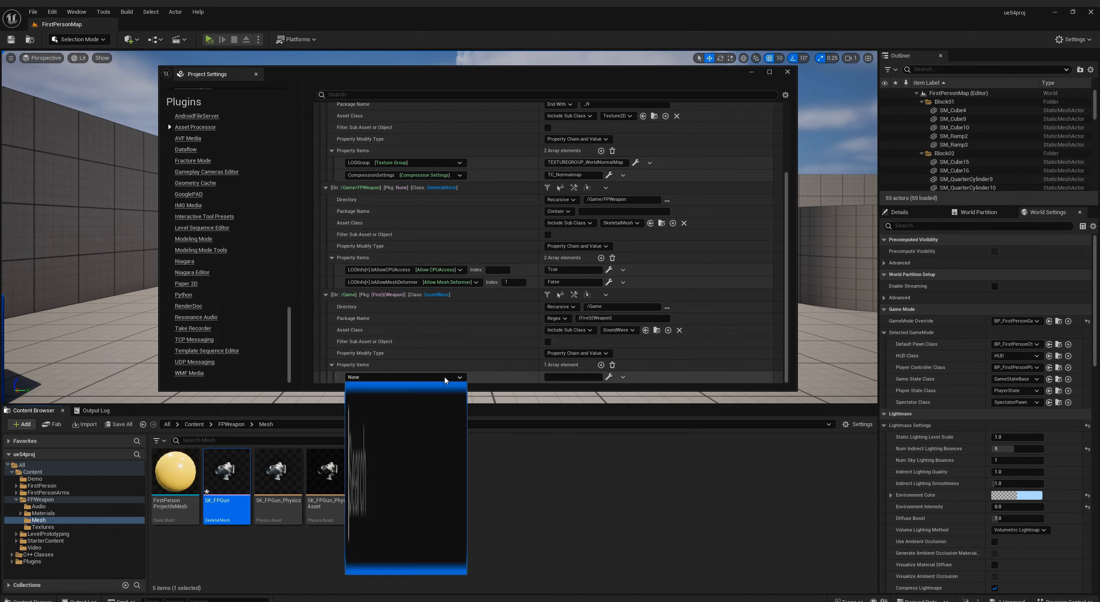
{"action": "type", "text": "vo"}
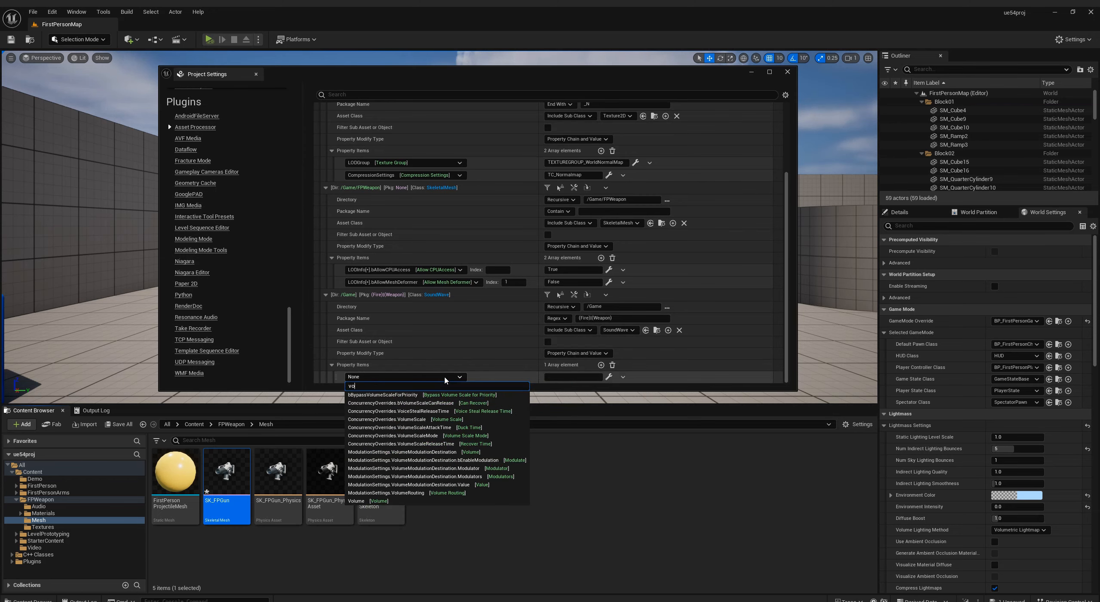
{"action": "left_click", "coordinate": [356, 501]}
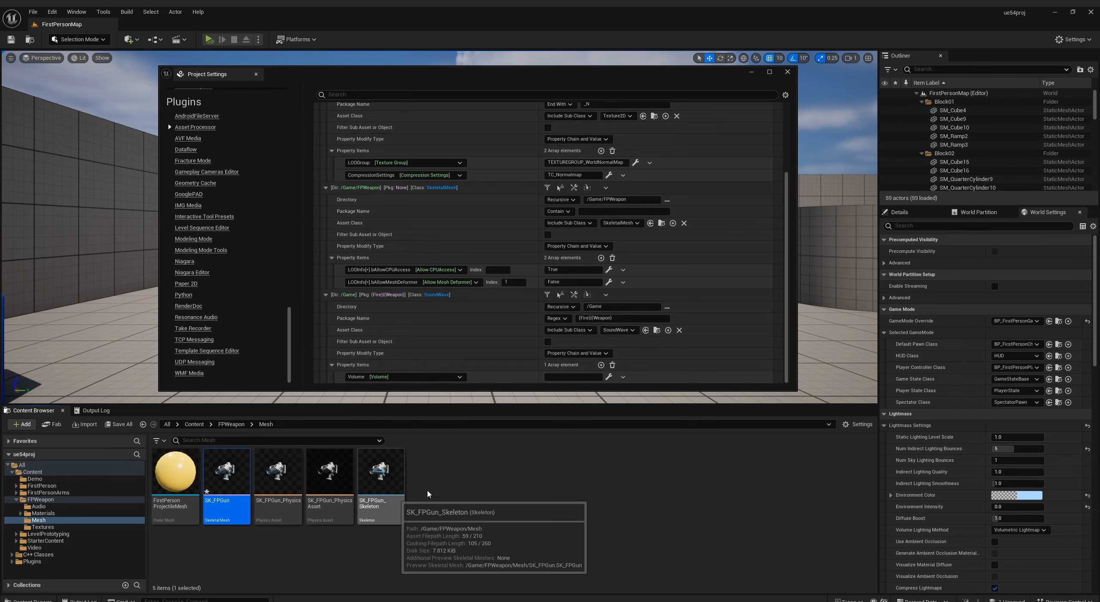
Step: Add a property item for bEnableBakedFFTAnalysis to the SoundWave rule and set its value to True
{"action": "left_click", "coordinate": [601, 365]}
{"action": "scroll", "coordinate": [600, 365], "scroll_direction": "down", "scroll_amount": 1}
{"action": "left_click", "coordinate": [424, 376]}
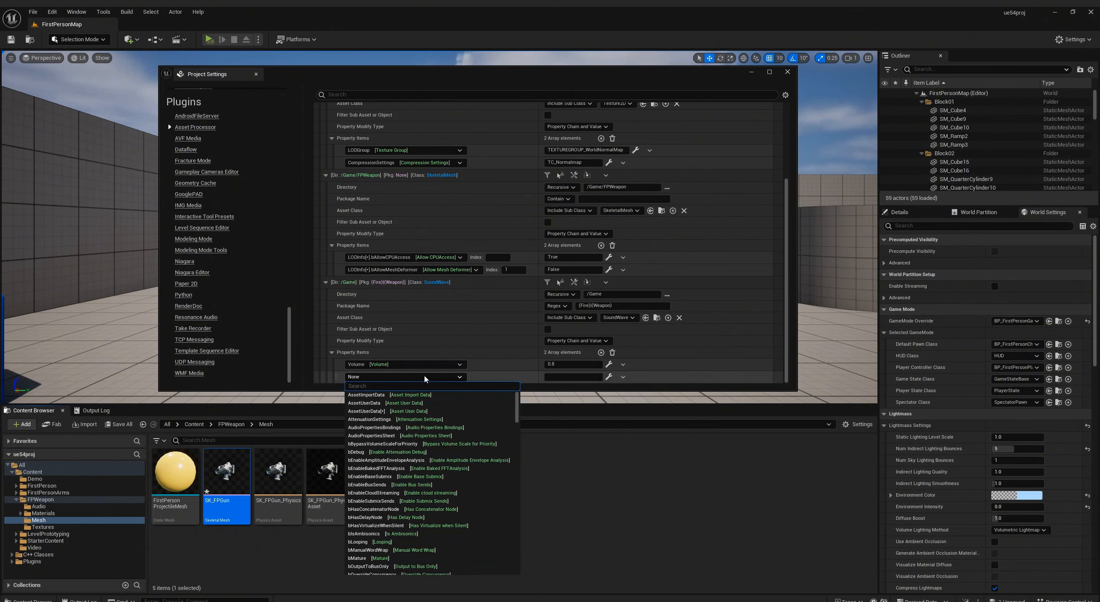
{"action": "type", "text": "fft"}
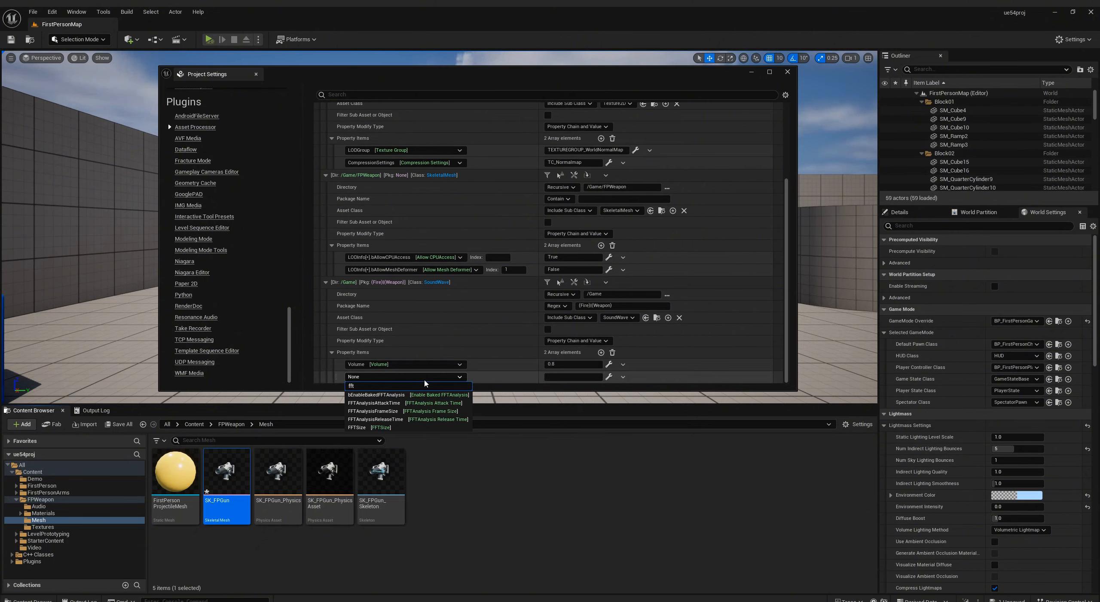
{"action": "left_click", "coordinate": [427, 394]}
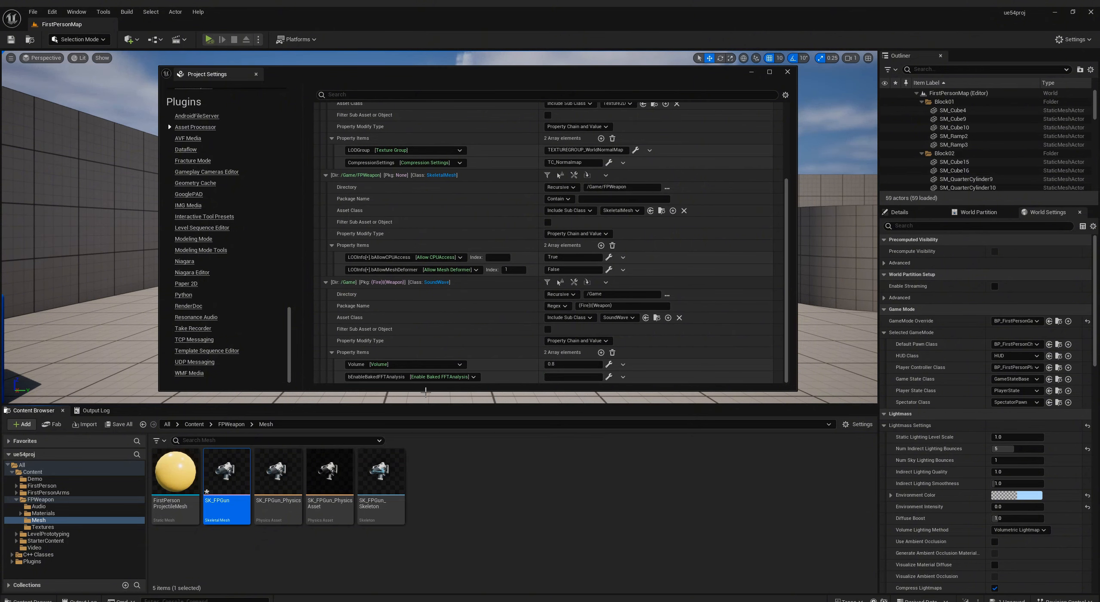
{"action": "left_click", "coordinate": [609, 377]}
{"action": "left_click", "coordinate": [605, 400]}
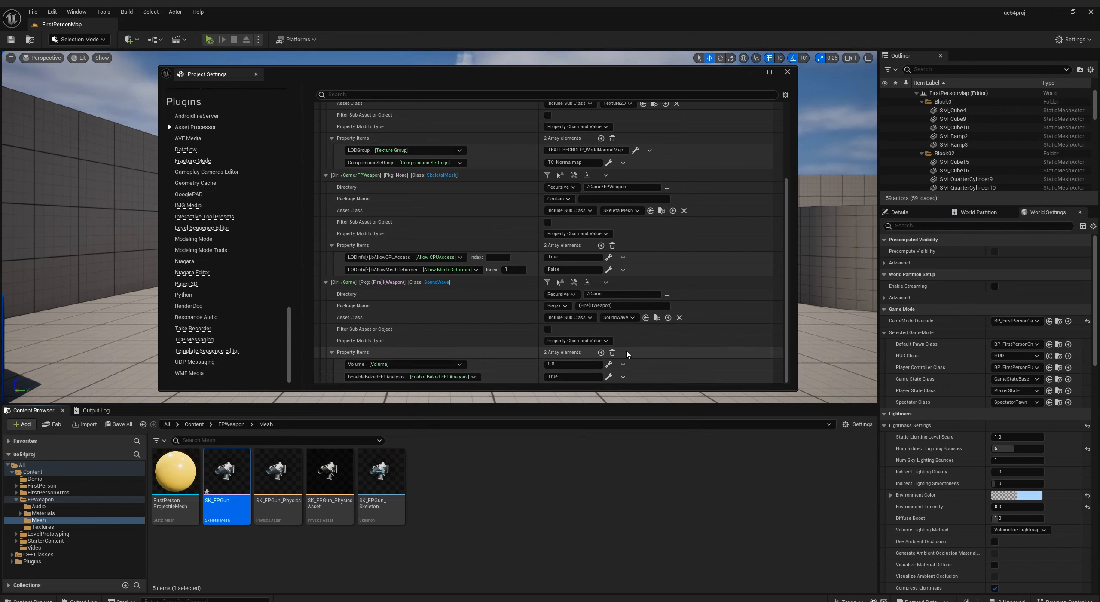
Step: Add a FrequenciesToAnalyze property item to the SoundWave rule and give its value four array elements
{"action": "left_click", "coordinate": [601, 353]}
{"action": "scroll", "coordinate": [473, 369], "scroll_direction": "down", "scroll_amount": 1}
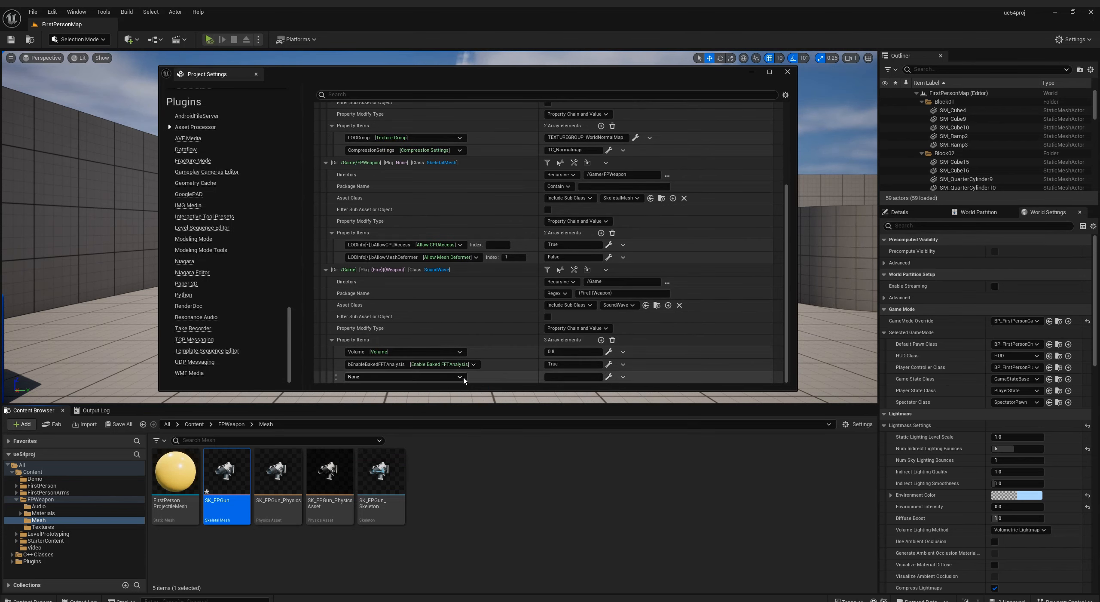
{"action": "left_click", "coordinate": [458, 377]}
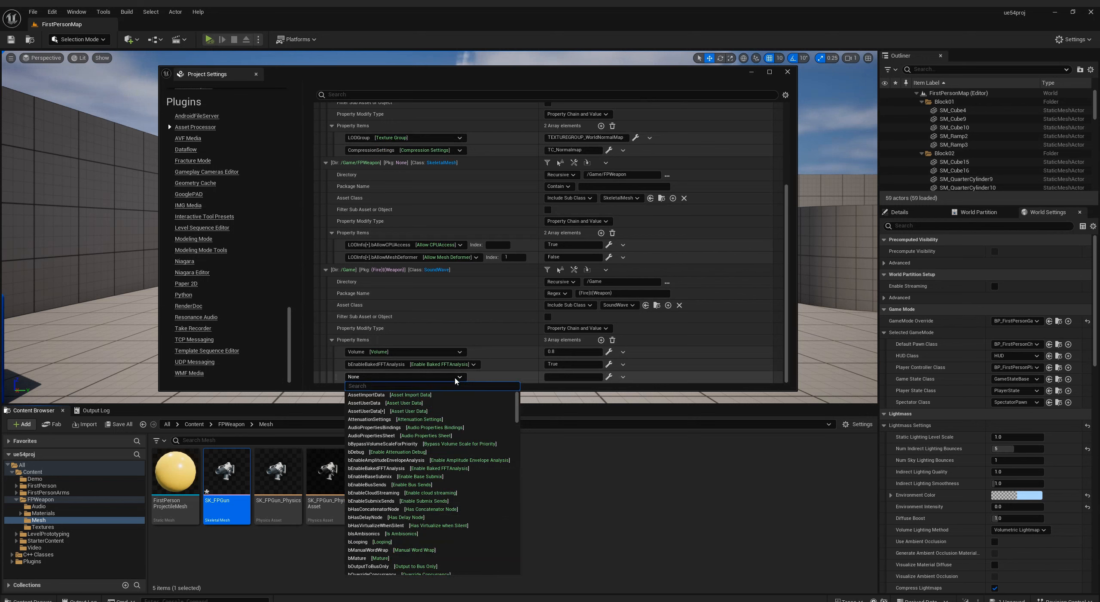
{"action": "type", "text": "ana"}
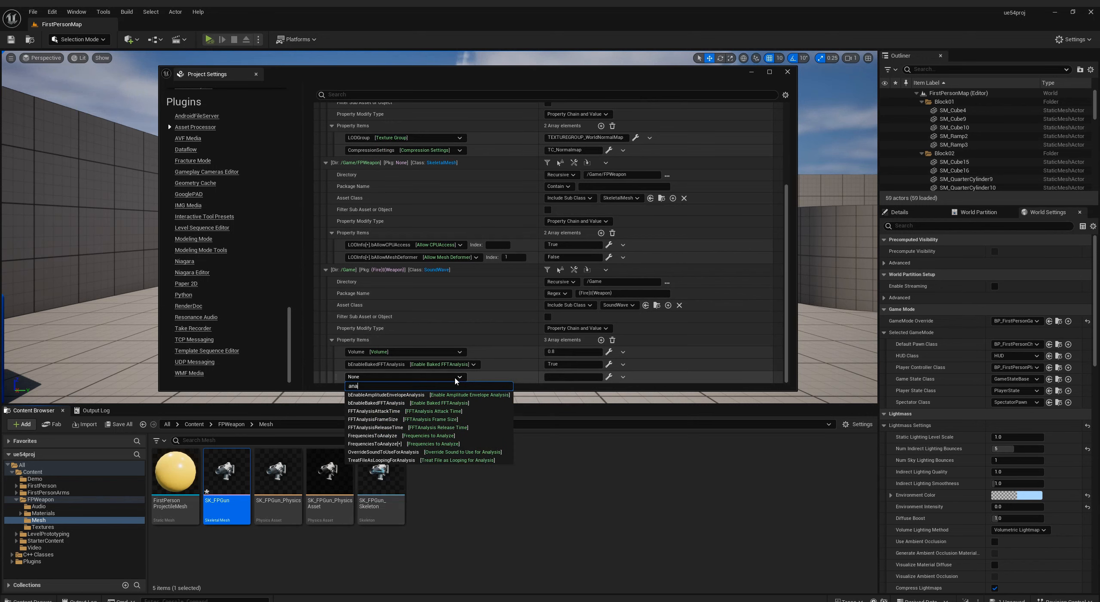
{"action": "left_click", "coordinate": [413, 435]}
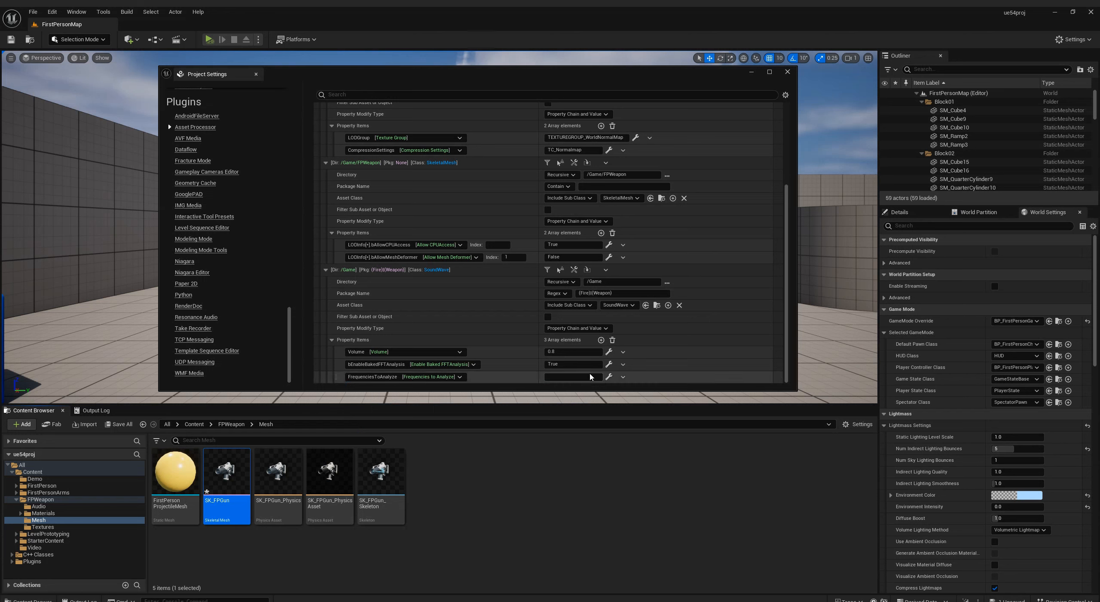
{"action": "left_click", "coordinate": [609, 377]}
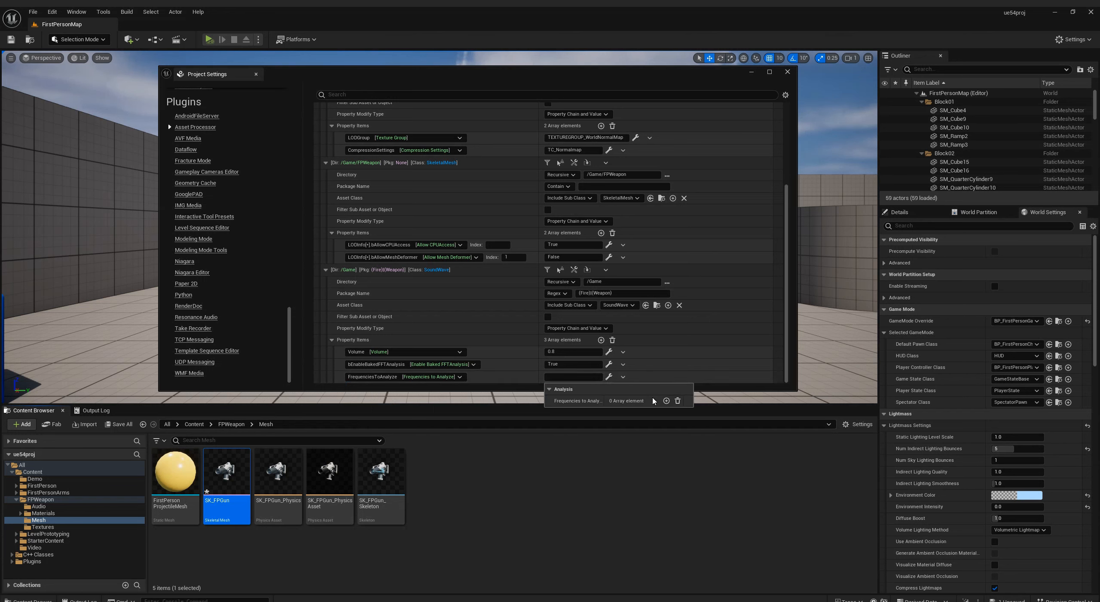
{"action": "left_click", "coordinate": [667, 400]}
{"action": "left_click", "coordinate": [666, 401]}
{"action": "left_click", "coordinate": [666, 400]}
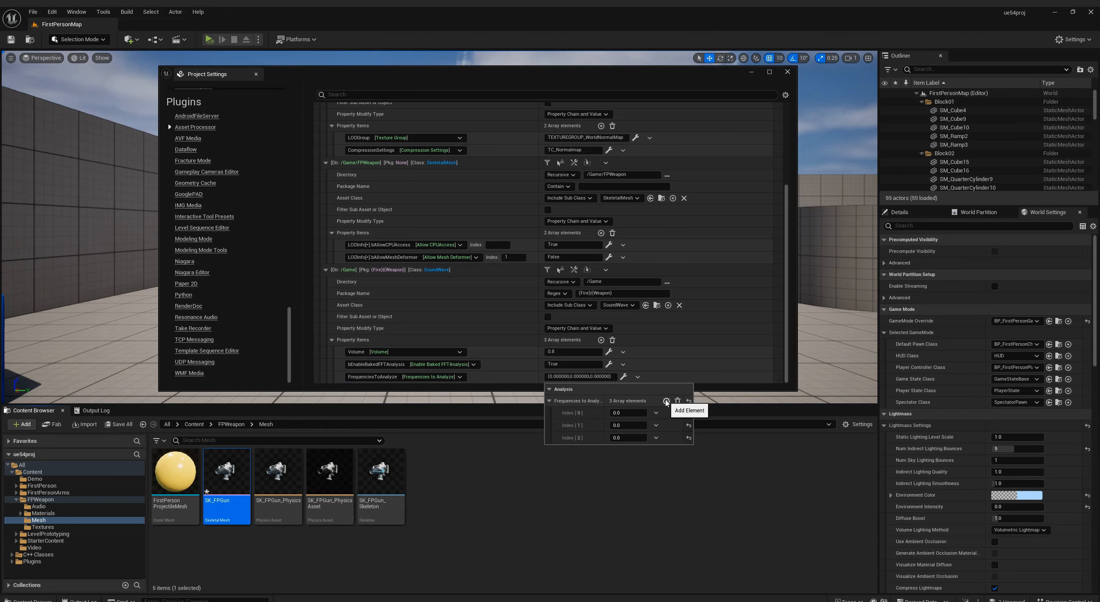
{"action": "left_click", "coordinate": [667, 400]}
Step: Set the four FrequenciesToAnalyze elements to 100, 200, 400 and 800
{"action": "left_click", "coordinate": [630, 412]}
{"action": "type", "text": "1"}
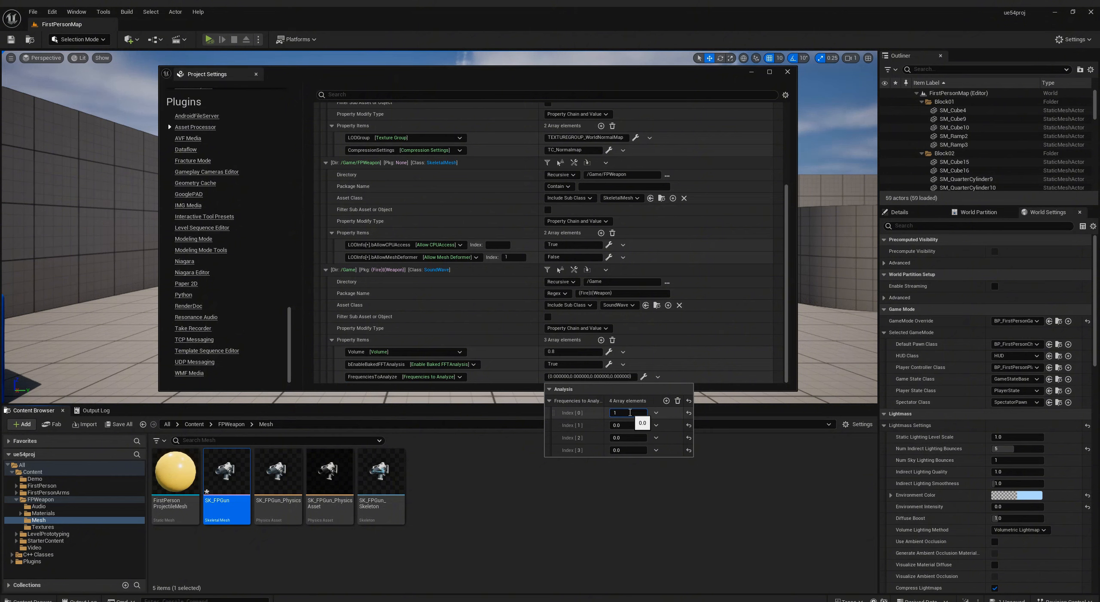
{"action": "type", "text": "00"}
{"action": "left_click", "coordinate": [624, 425]}
{"action": "type", "text": "200"}
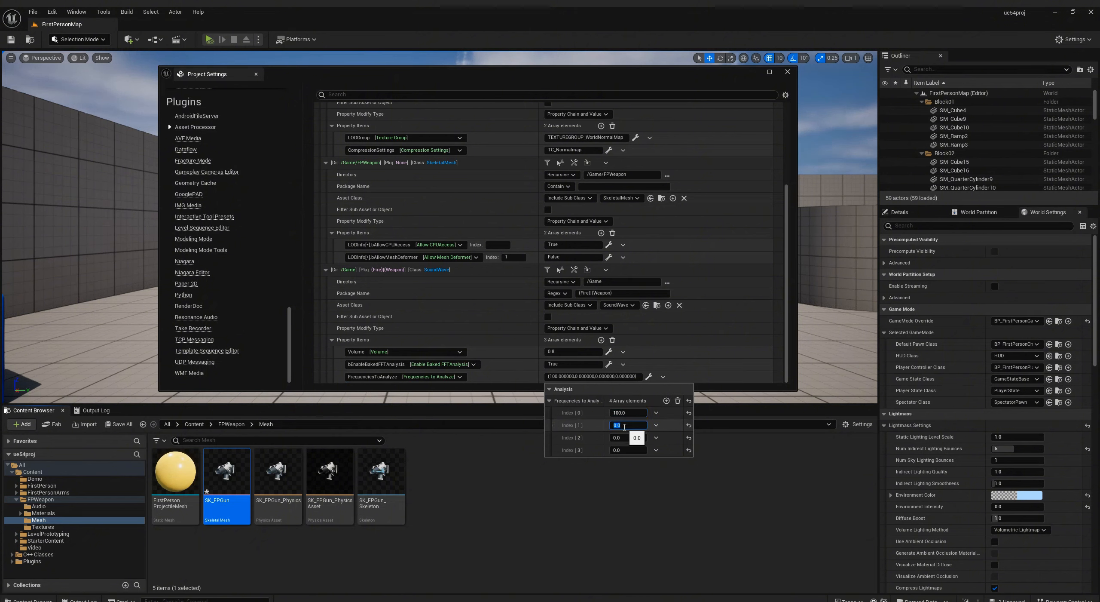
{"action": "left_click", "coordinate": [621, 437]}
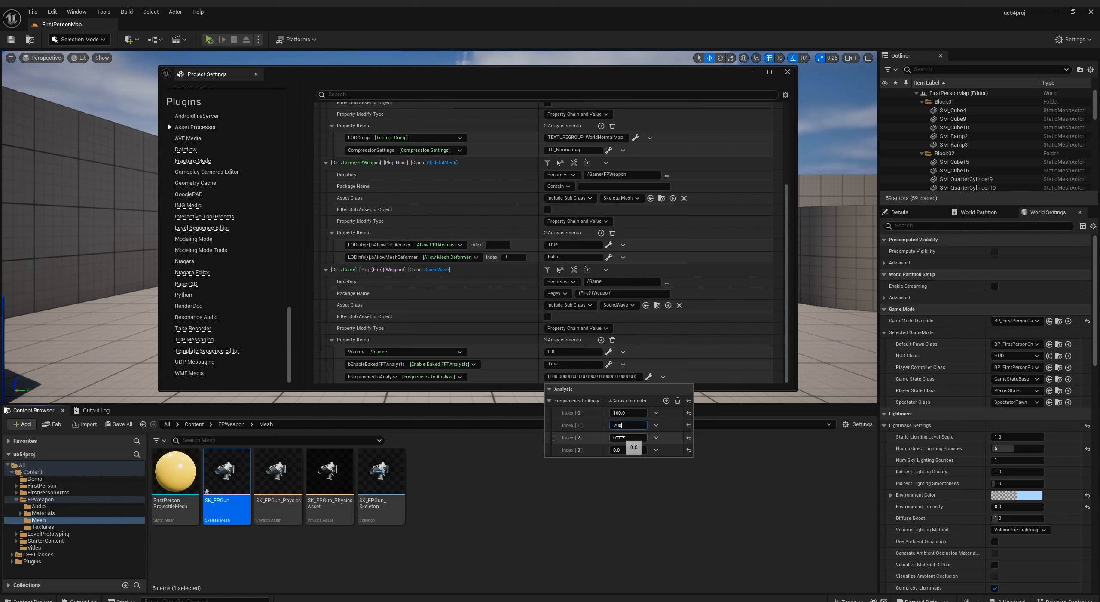
{"action": "type", "text": "400"}
{"action": "left_click", "coordinate": [622, 449]}
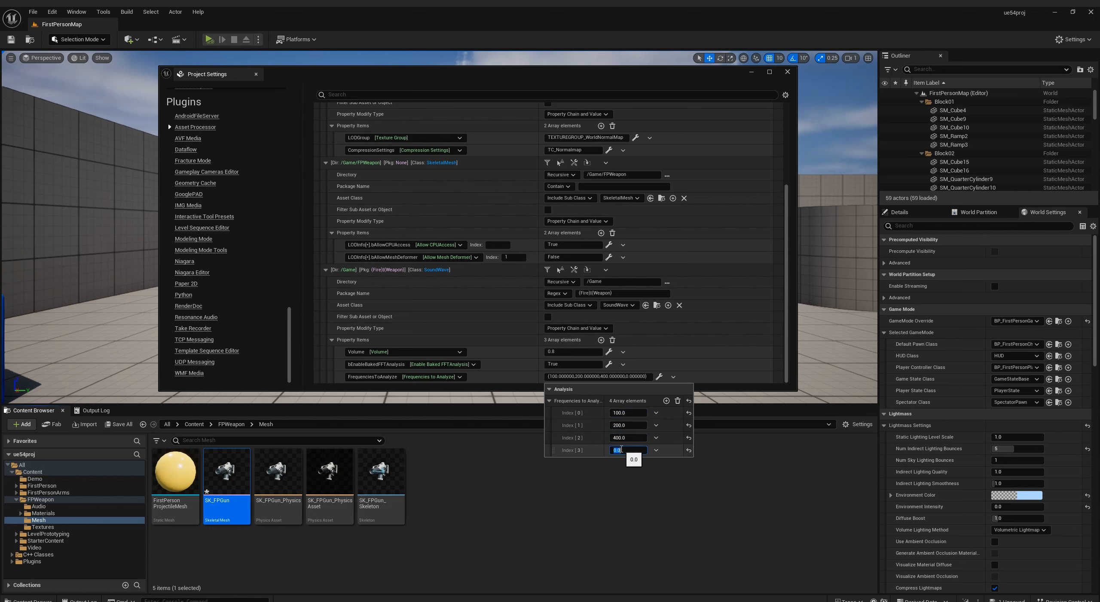
{"action": "type", "text": "800"}
{"action": "key", "text": "Return"}
{"action": "left_click", "coordinate": [712, 379]}
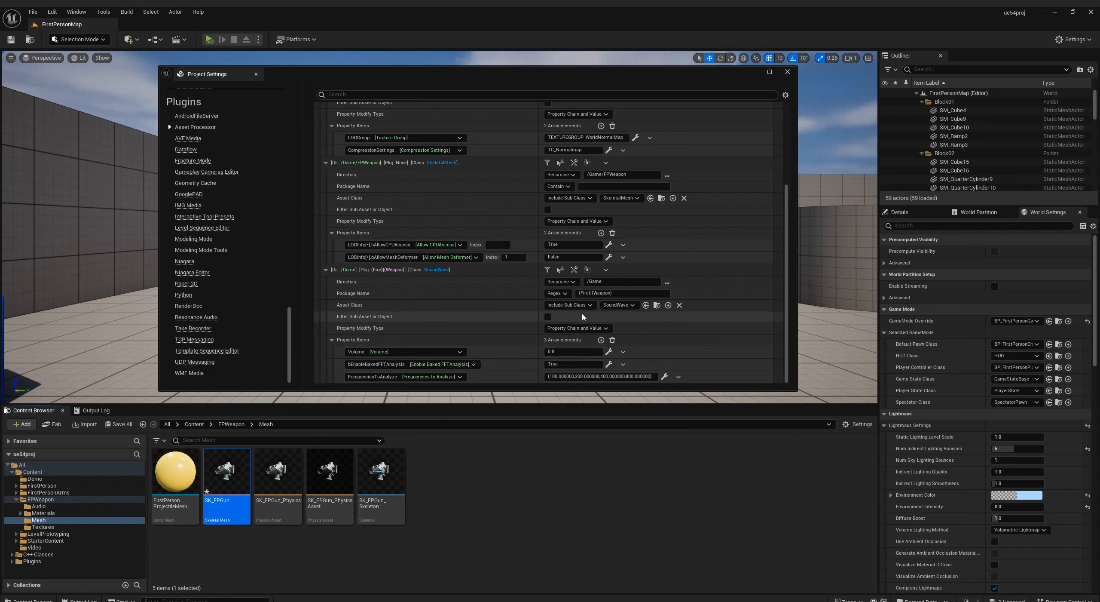
Step: Modify the assets matched by the SoundWave rule and review the logged property changes
{"action": "left_click", "coordinate": [575, 270]}
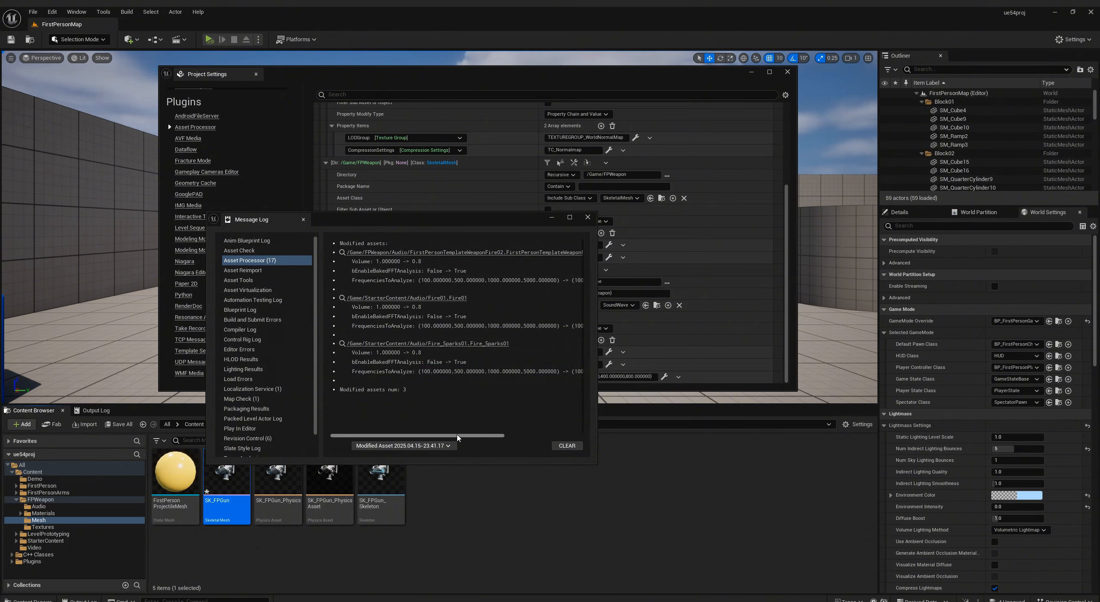
{"action": "mouse_move", "coordinate": [455, 436]}
{"action": "left_mouse_down"}
{"action": "mouse_move", "coordinate": [564, 431]}
{"action": "mouse_move", "coordinate": [451, 436]}
{"action": "left_mouse_up"}
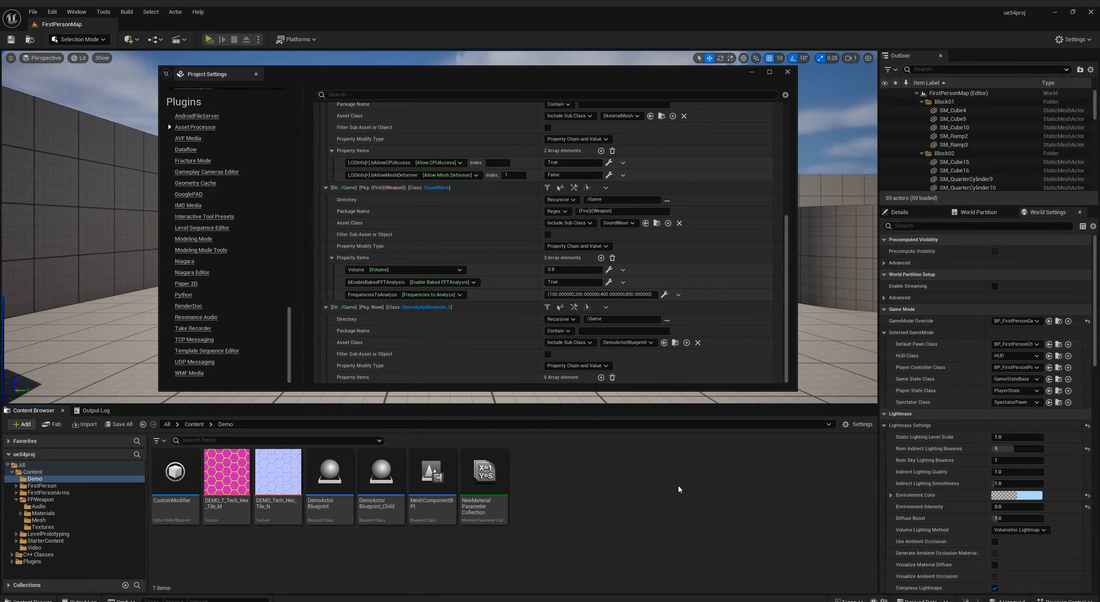
Step: Open DemoActorBlueprint and examine its Boolean and Transform variables and its light, skeletal mesh and static mesh components
{"action": "double_click", "coordinate": [332, 488]}
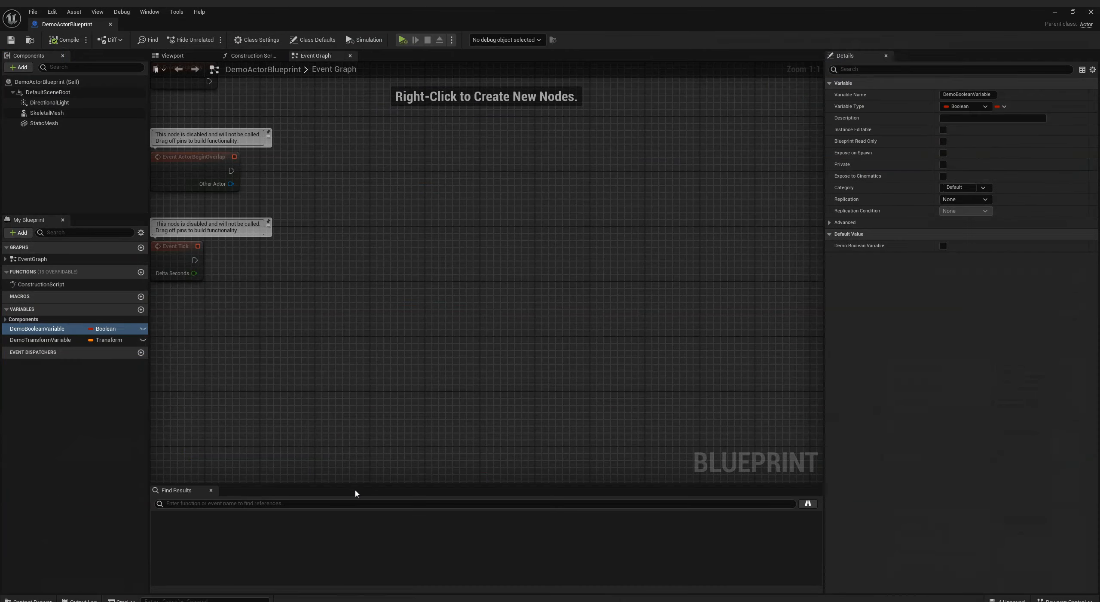
{"action": "left_click", "coordinate": [39, 329]}
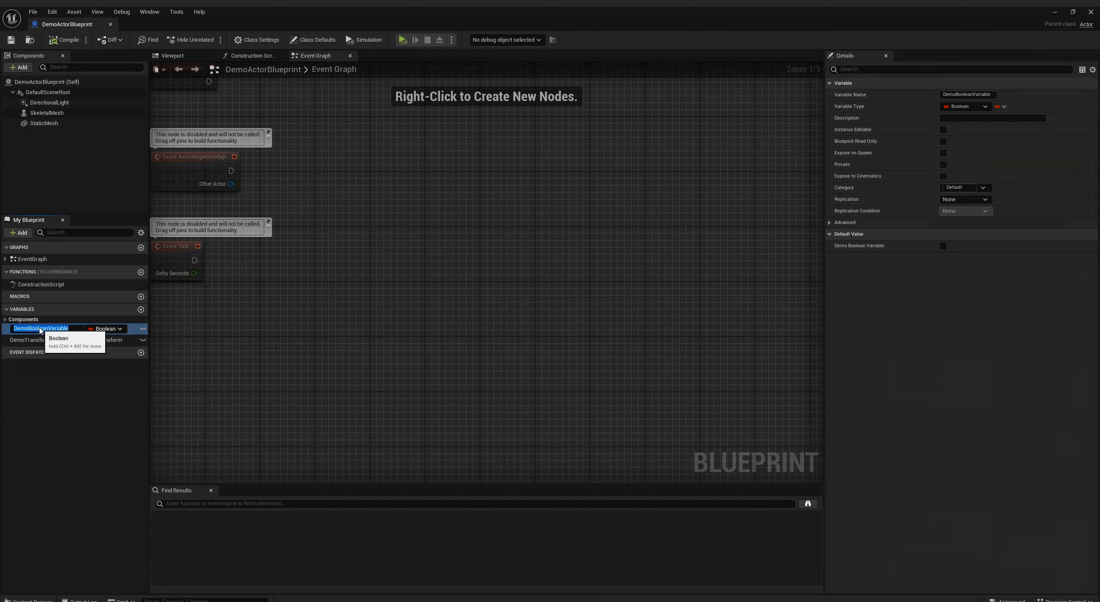
{"action": "left_click", "coordinate": [41, 340]}
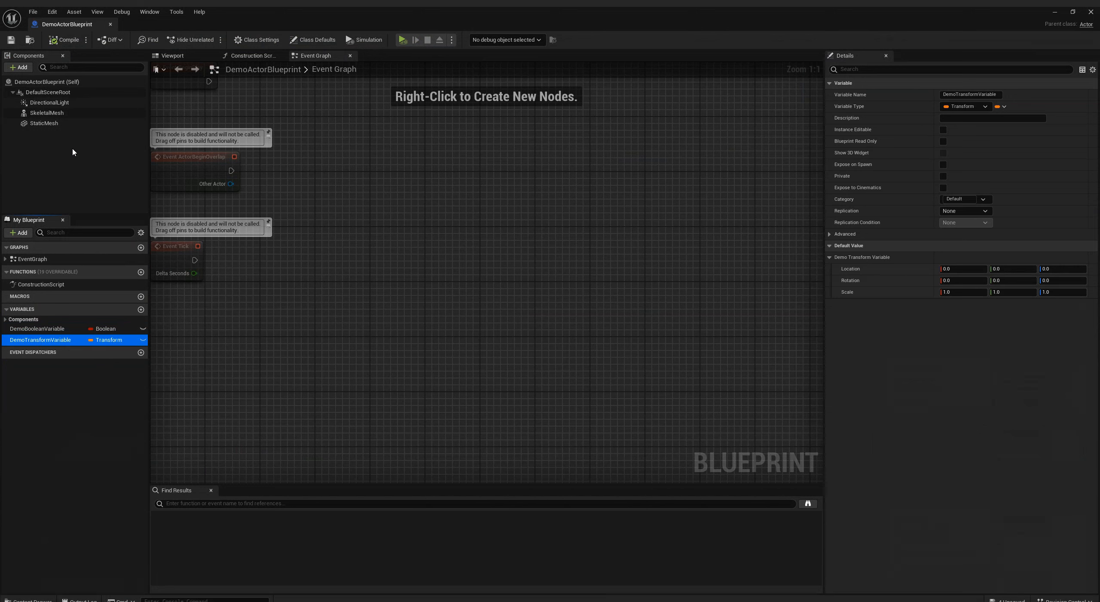
{"action": "left_click", "coordinate": [46, 105]}
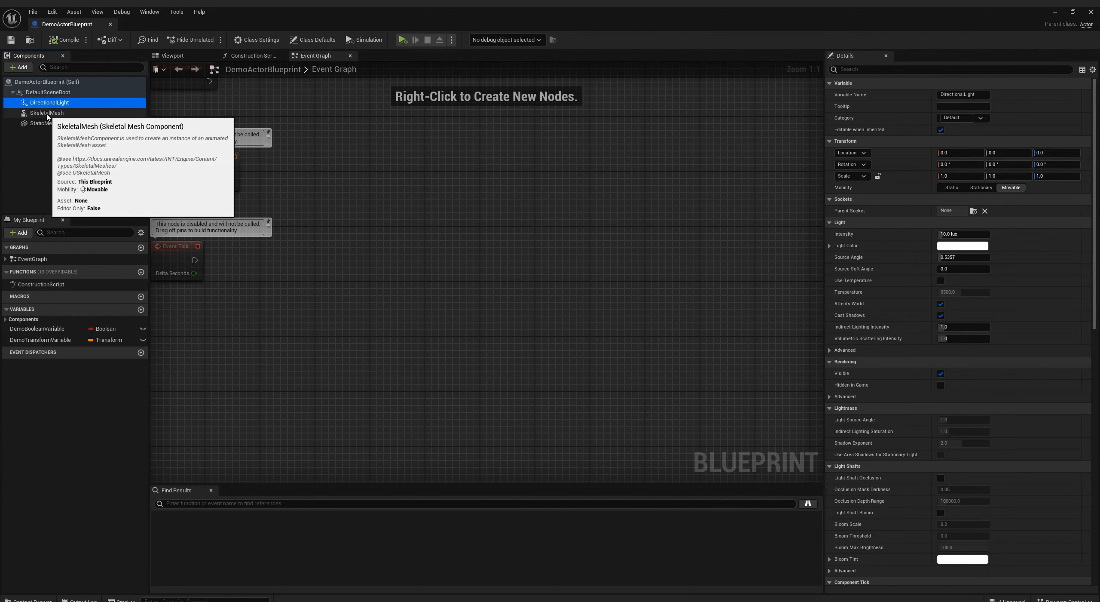
{"action": "left_click", "coordinate": [48, 113]}
{"action": "left_click", "coordinate": [49, 123]}
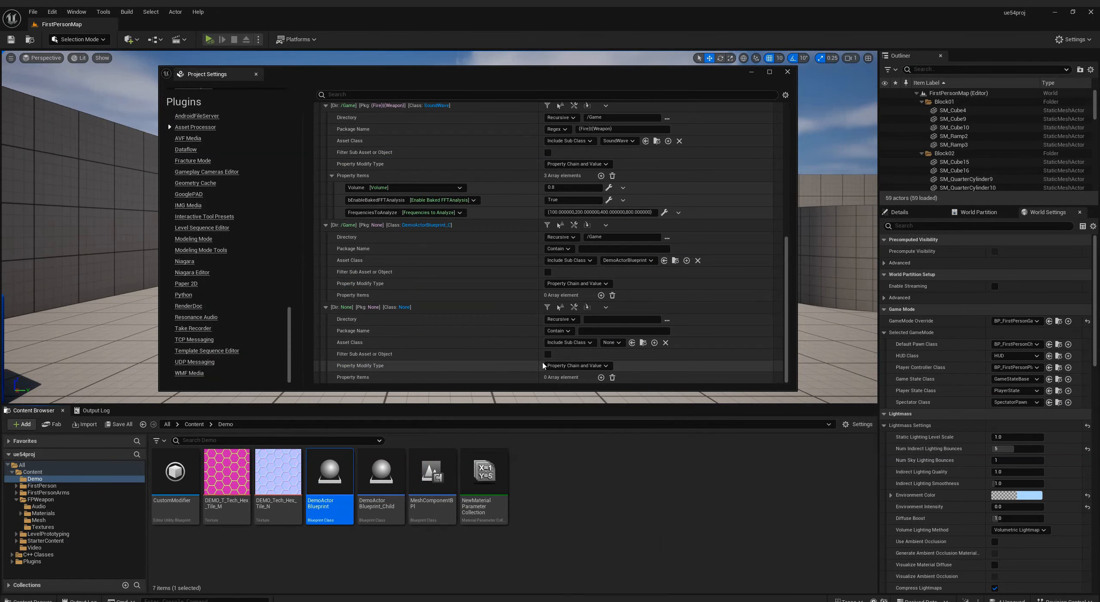
Step: Set the last rule's directory to /Game and asset class to DemoActorBlueprint, and filter the assets by this rule
{"action": "left_click", "coordinate": [666, 320]}
{"action": "left_click", "coordinate": [697, 365]}
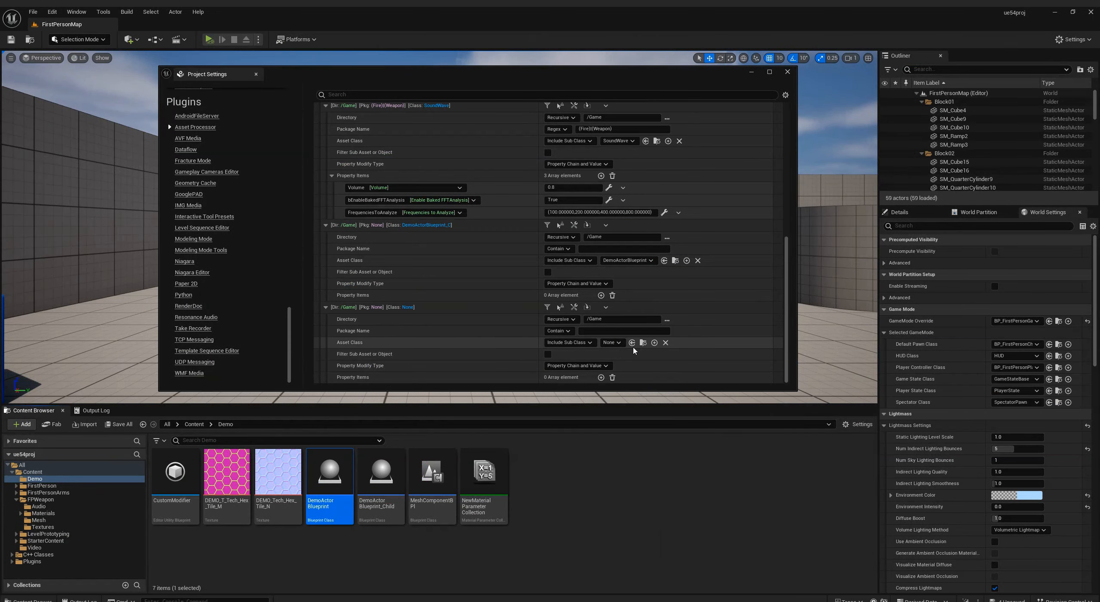
{"action": "left_click", "coordinate": [612, 342]}
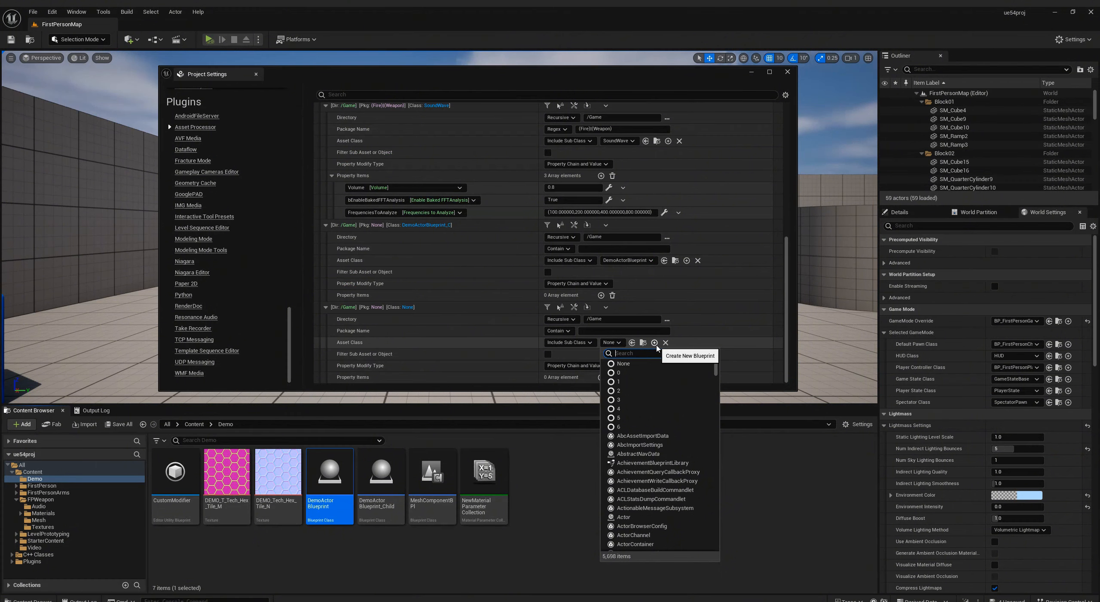
{"action": "type", "text": "demo"}
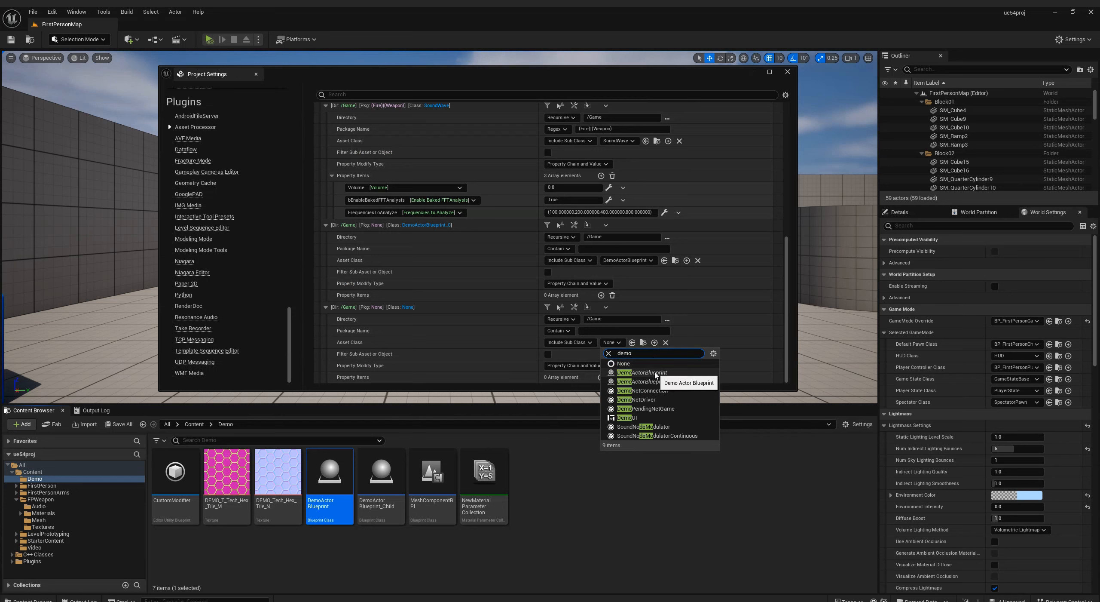
{"action": "left_click", "coordinate": [656, 373]}
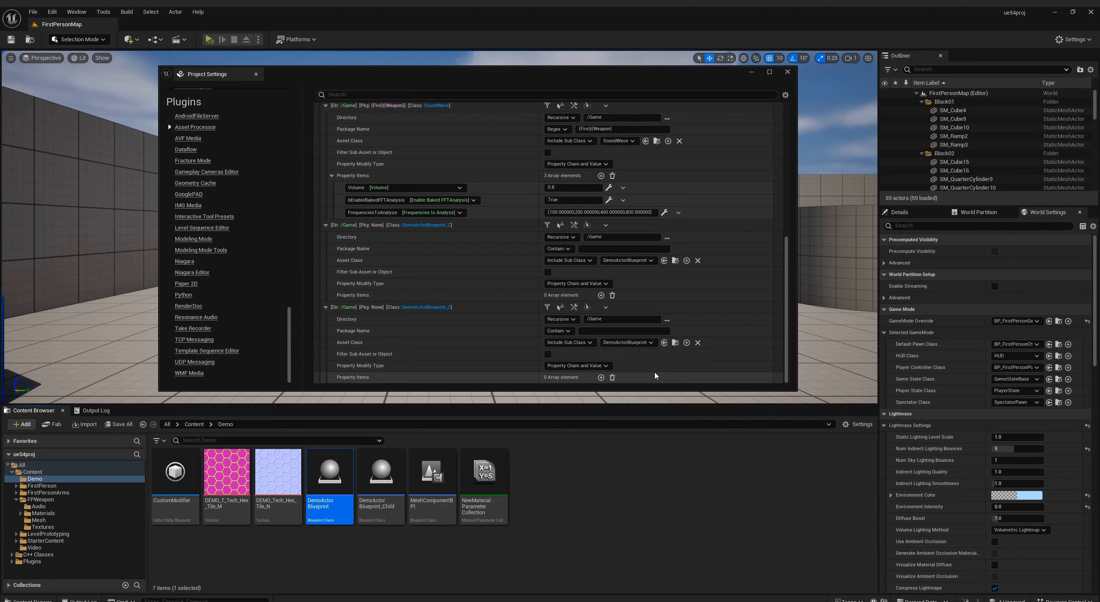
{"action": "left_click", "coordinate": [559, 306]}
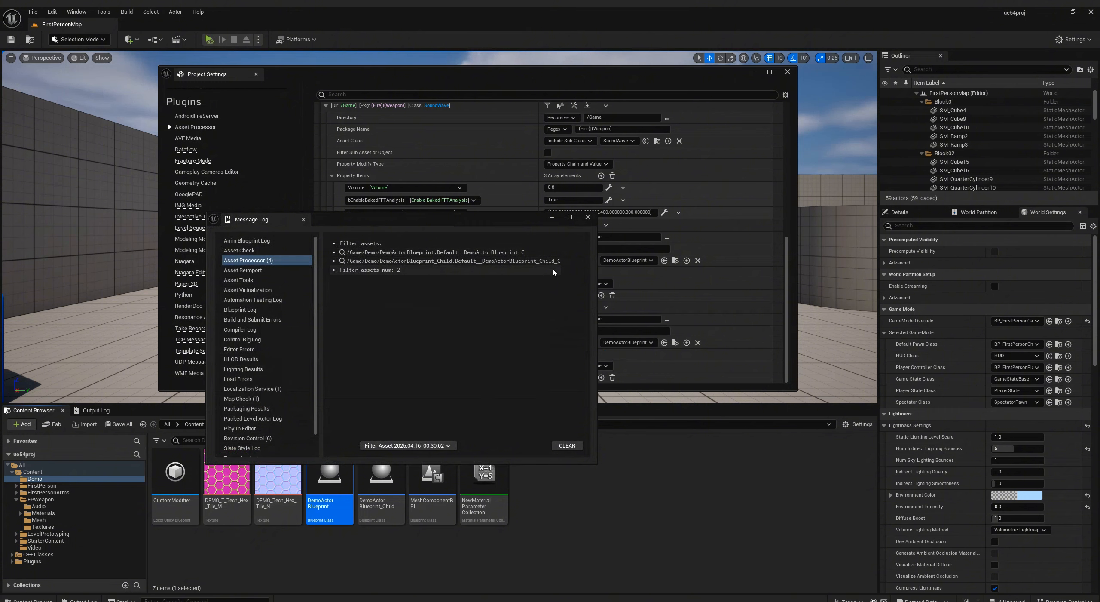
{"action": "left_click", "coordinate": [588, 217]}
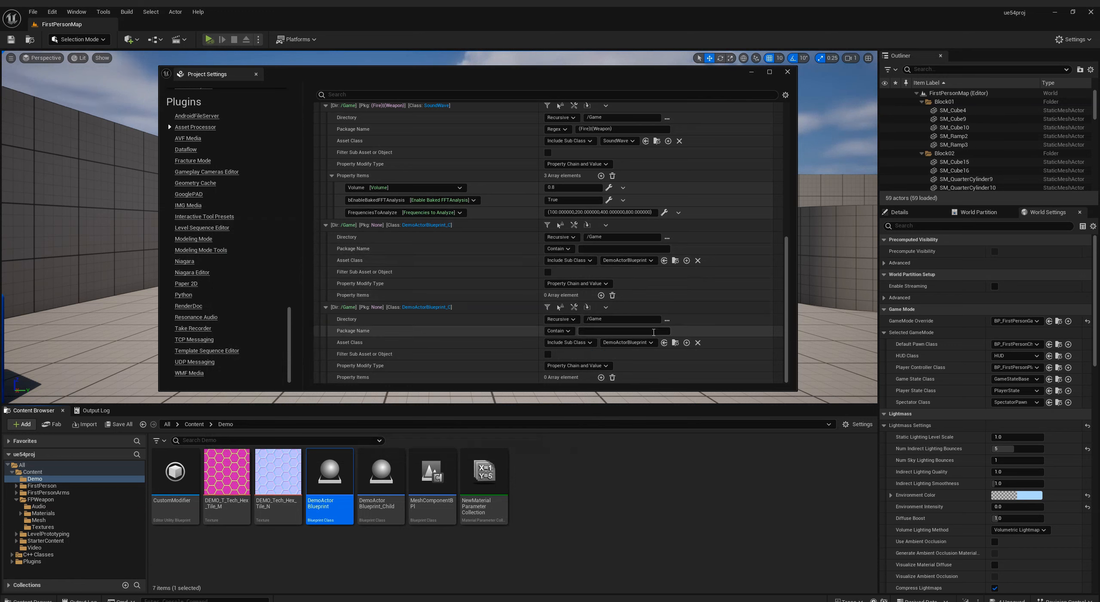
Step: Add a property item for DemoBooleanVariable to the last DemoActorBlueprint rule and set its value to True
{"action": "left_click", "coordinate": [601, 377]}
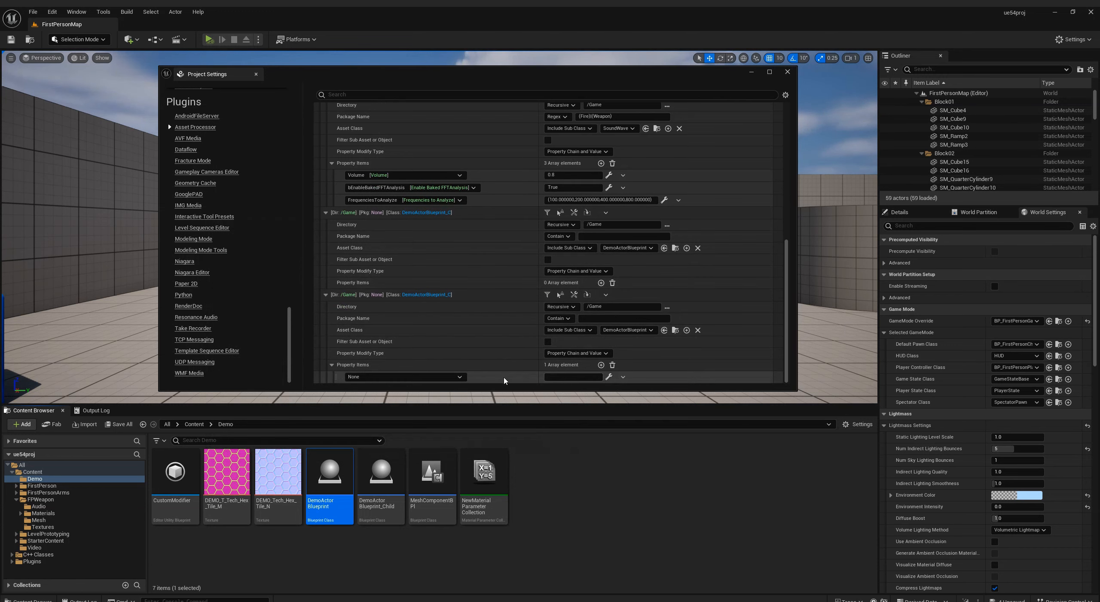
{"action": "left_click", "coordinate": [448, 377]}
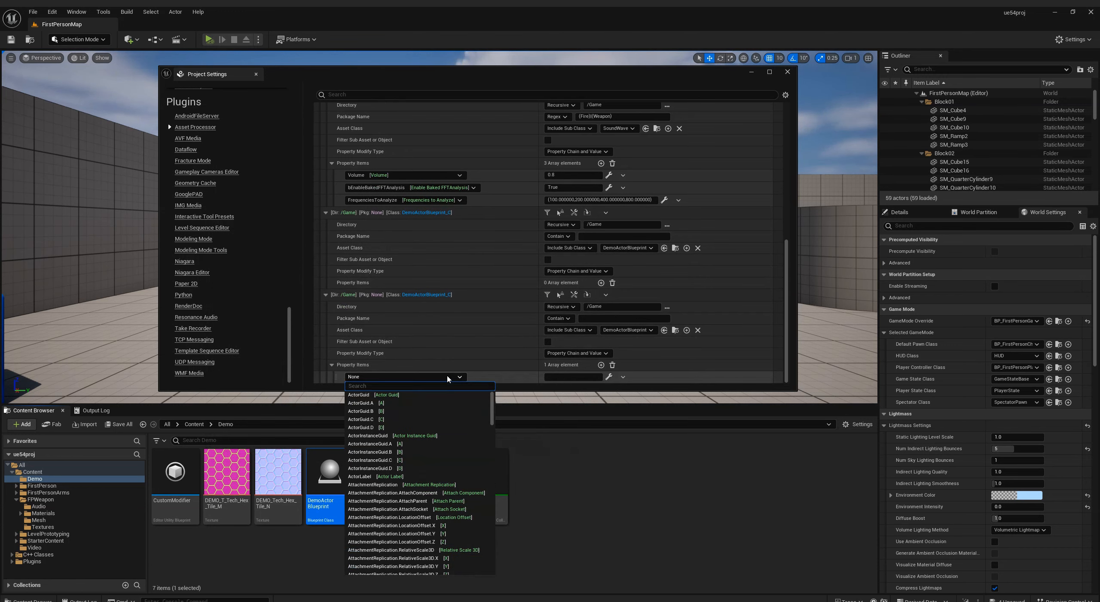
{"action": "type", "text": "demo"}
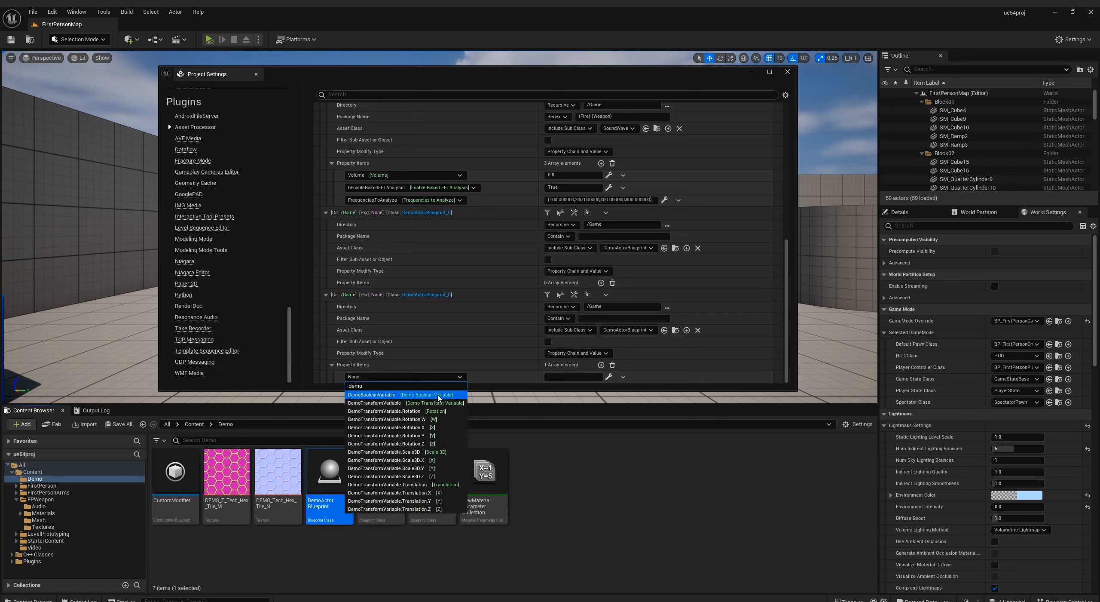
{"action": "left_click", "coordinate": [439, 395]}
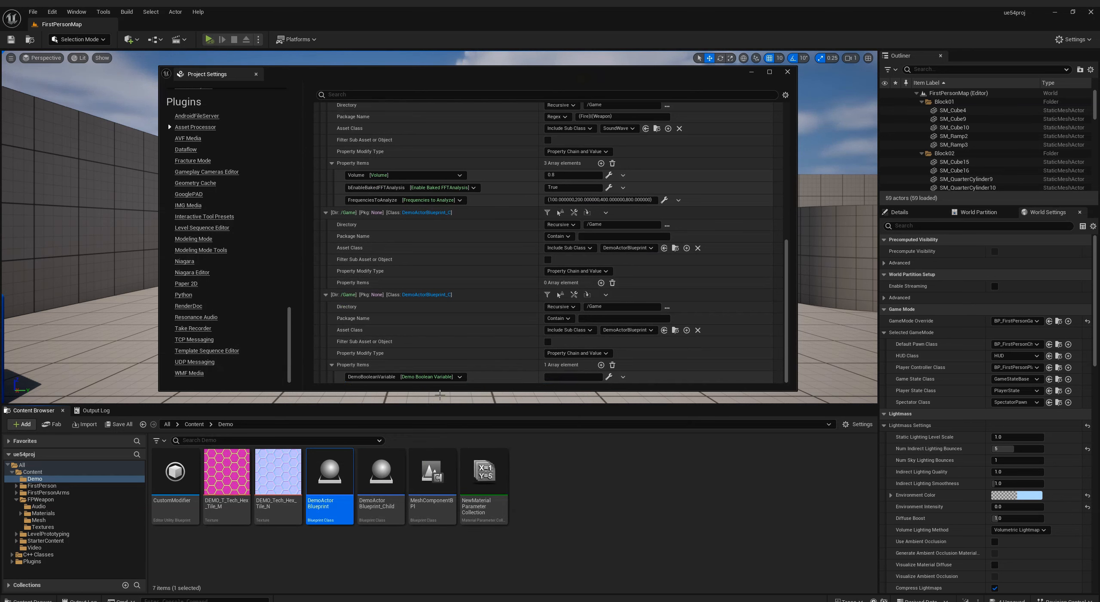
{"action": "left_click", "coordinate": [608, 378]}
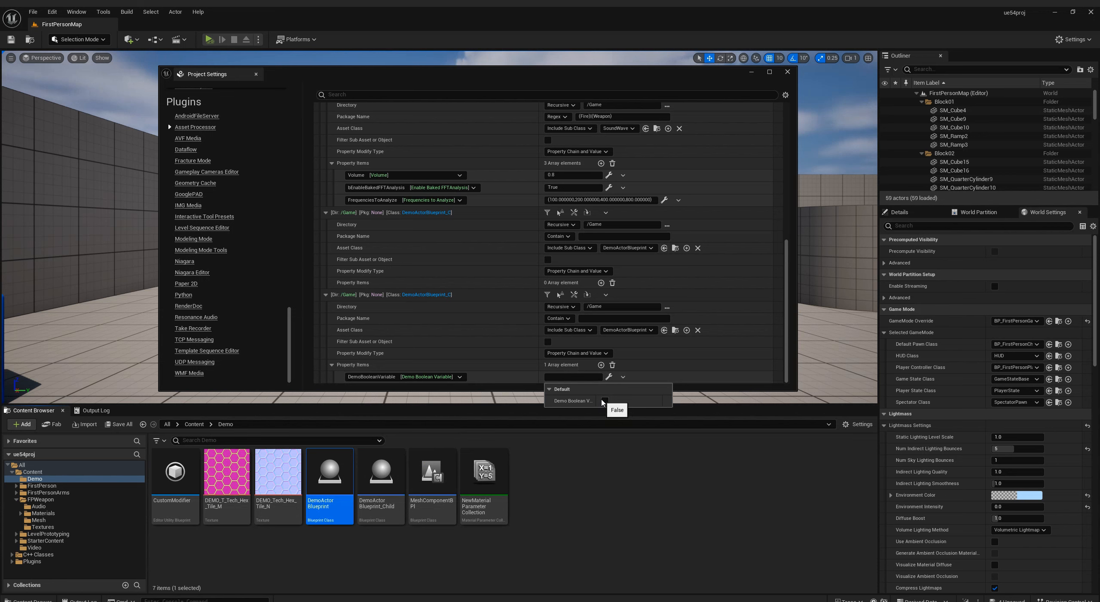
{"action": "left_click", "coordinate": [605, 401]}
Step: Add a second property item to the last DemoActorBlueprint rule and assign it to DemoTransformVariable
{"action": "left_click", "coordinate": [601, 365]}
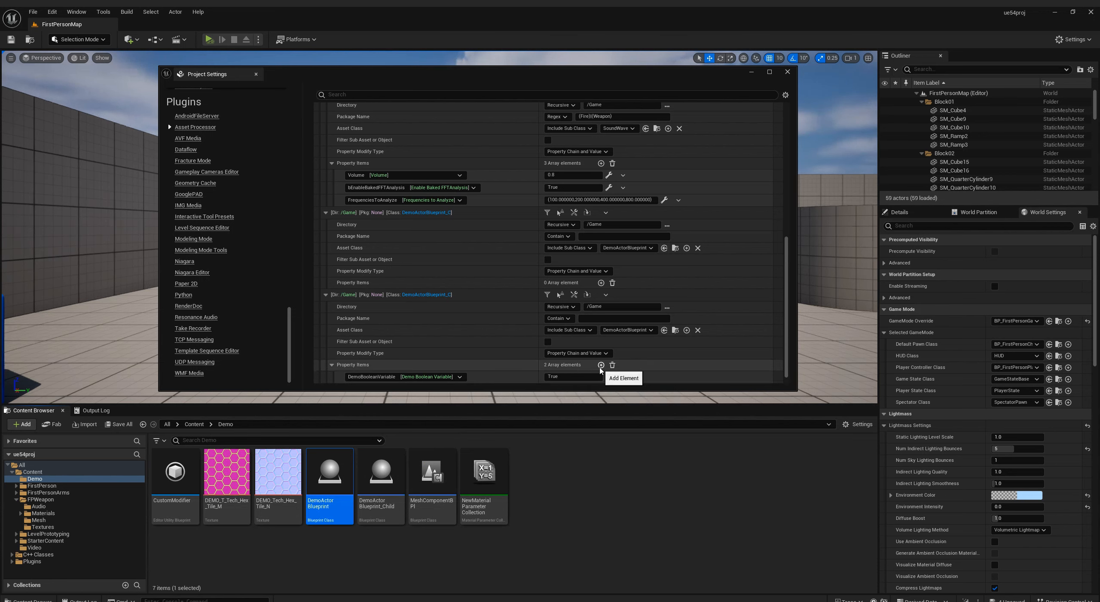
{"action": "scroll", "coordinate": [601, 371], "scroll_direction": "down", "scroll_amount": 1}
{"action": "left_click", "coordinate": [438, 376]}
{"action": "type", "text": "de"}
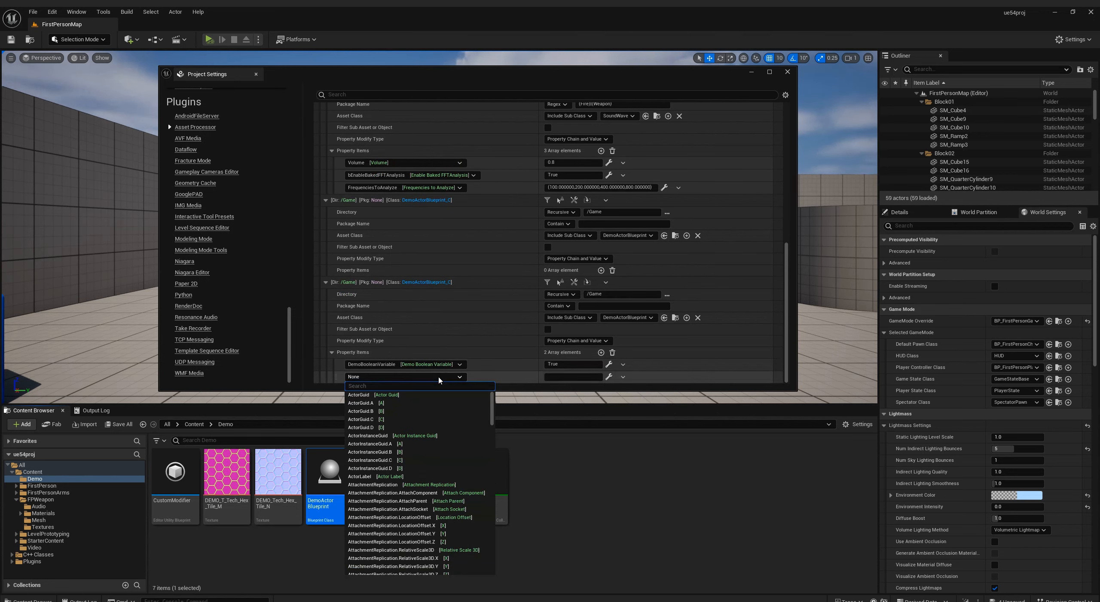
{"action": "type", "text": "mo"}
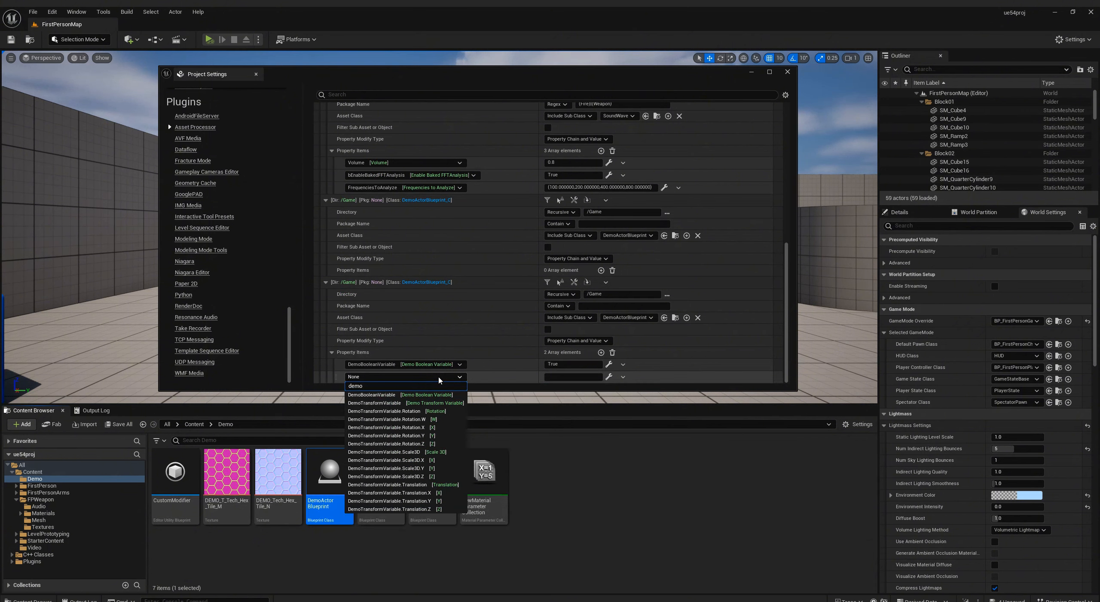
{"action": "left_click", "coordinate": [374, 403]}
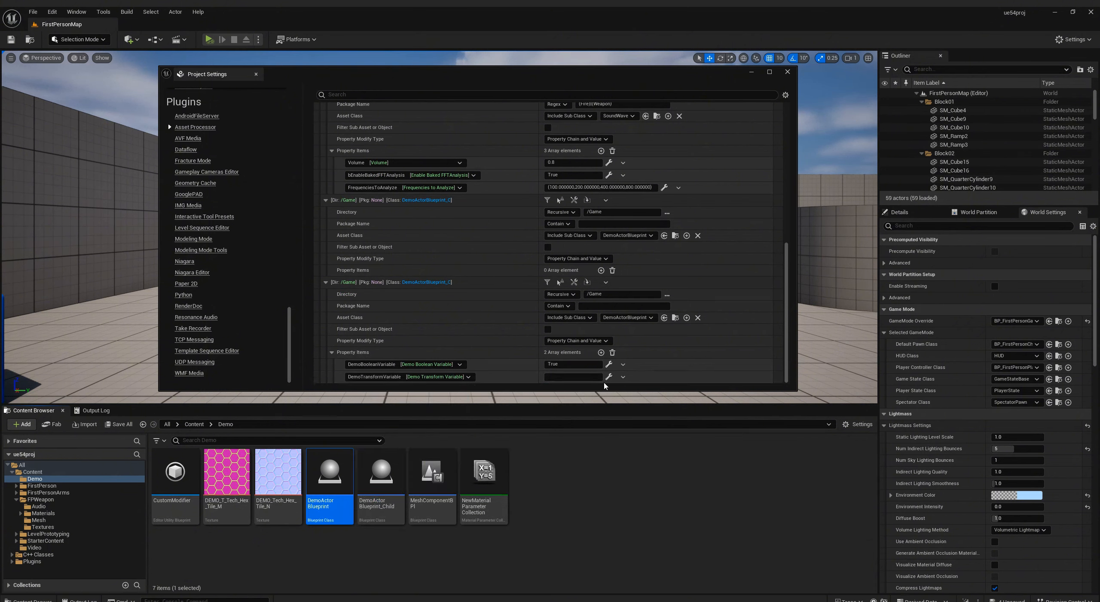
Step: Set the DemoTransformVariable item's value to a location X of 500 and a rotation Y of 45
{"action": "left_click", "coordinate": [610, 378]}
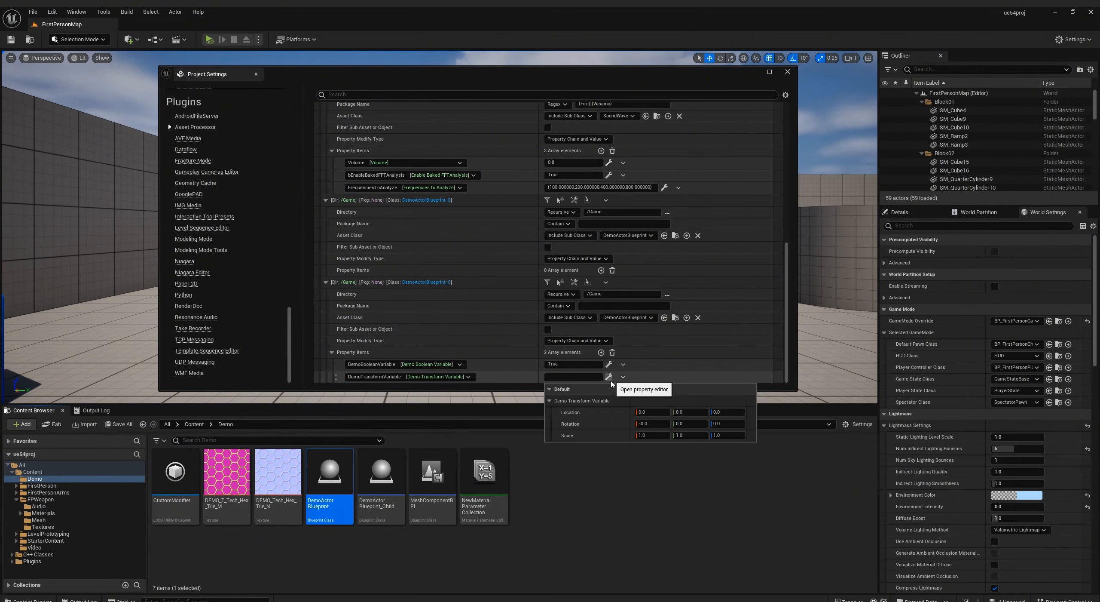
{"action": "left_click", "coordinate": [652, 412]}
{"action": "type", "text": "5"}
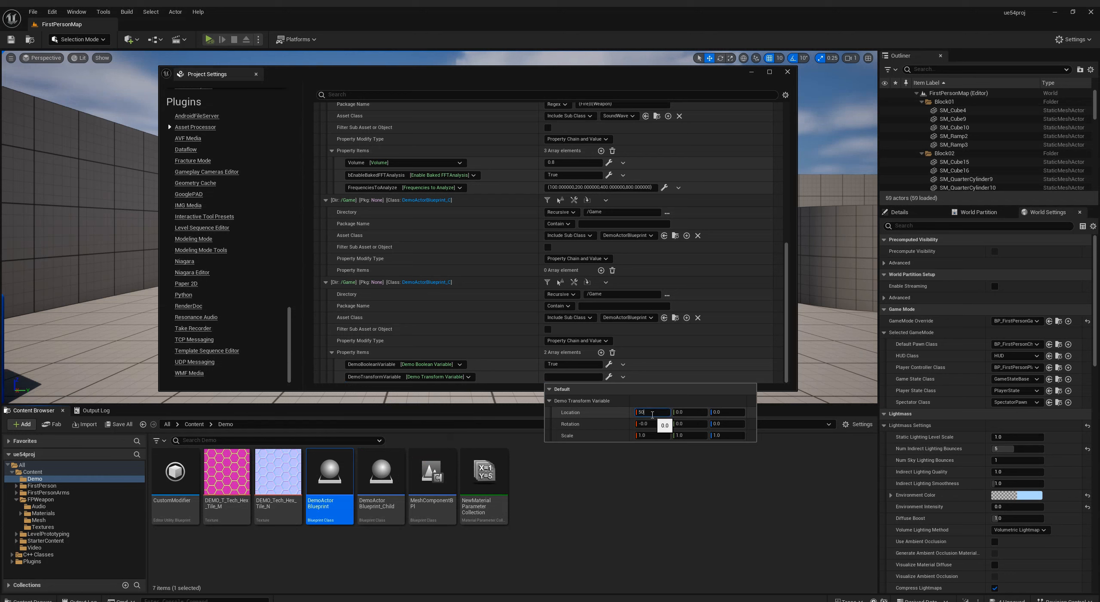
{"action": "left_click", "coordinate": [676, 424]}
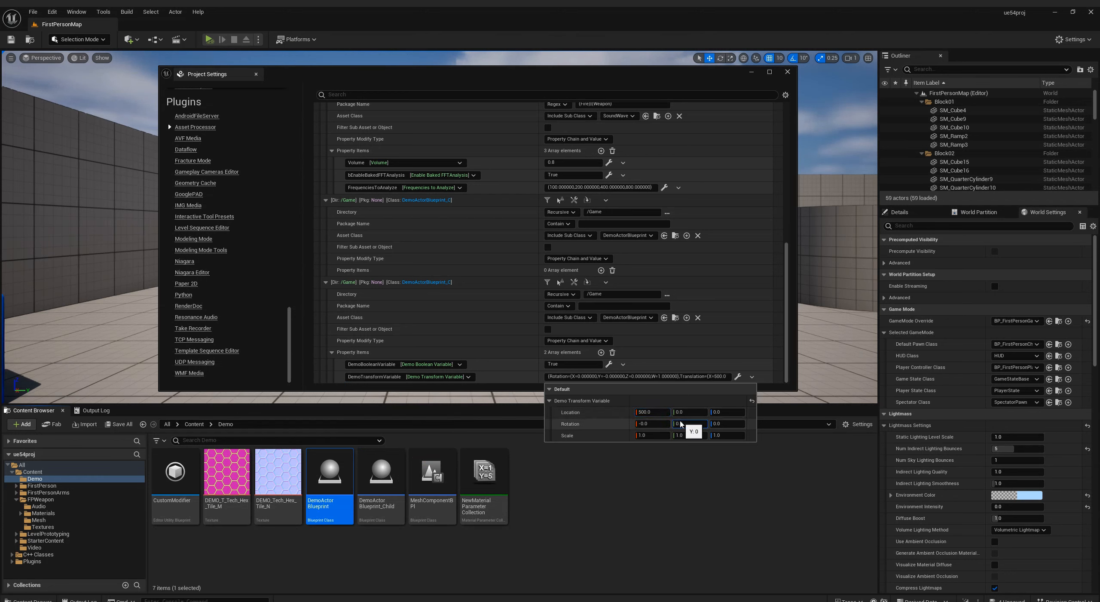
{"action": "type", "text": "45"}
{"action": "key", "text": "Return"}
{"action": "left_click", "coordinate": [669, 368]}
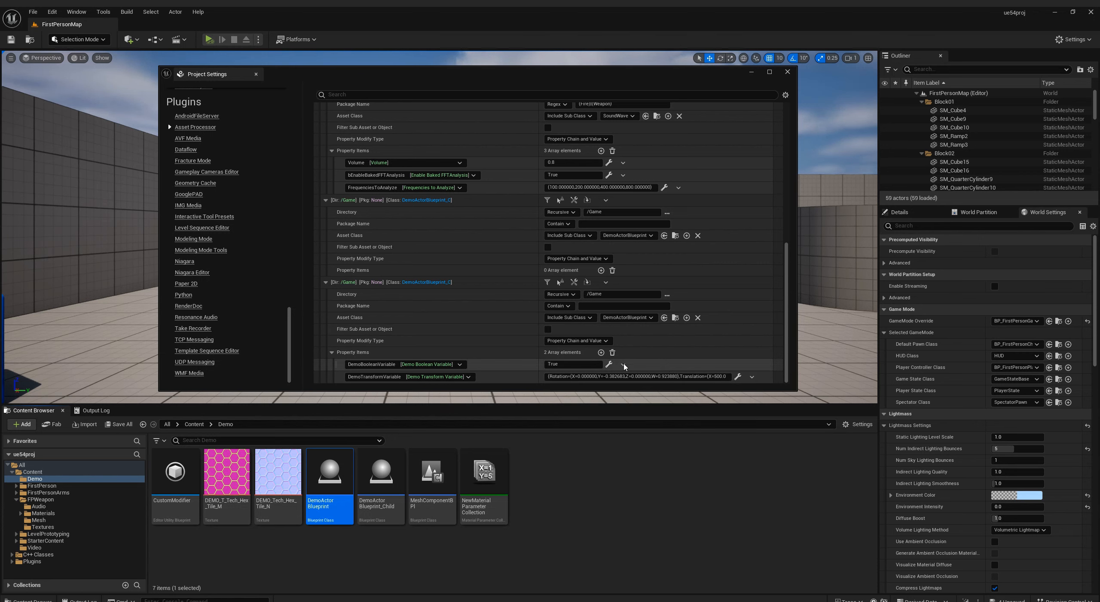
Step: Modify the assets matched by this rule and check the default values of both variables in DemoActorBlueprint
{"action": "left_click", "coordinate": [575, 282]}
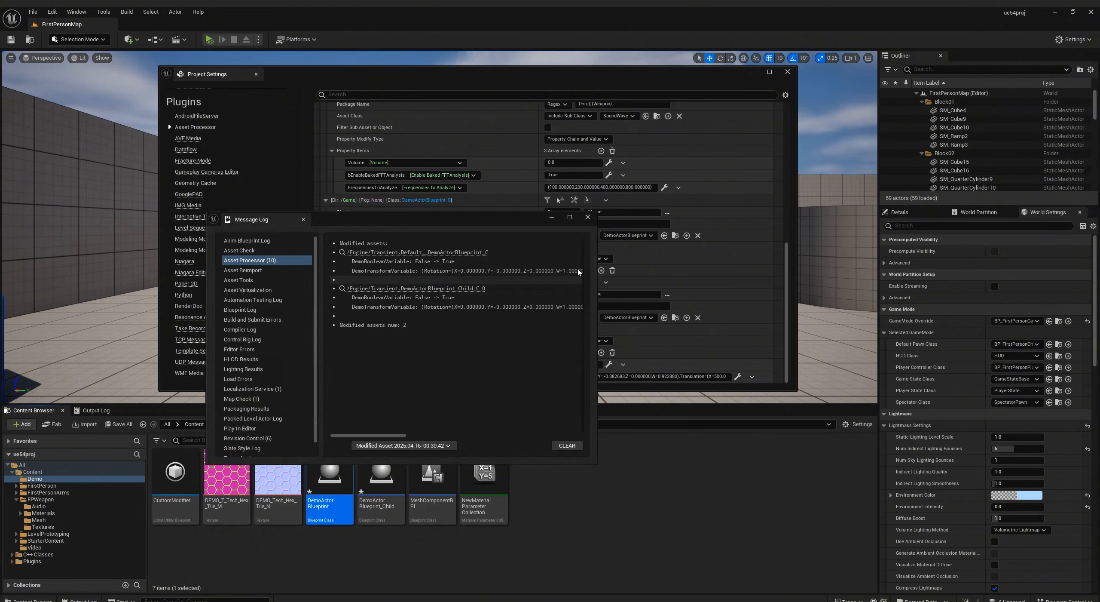
{"action": "left_click", "coordinate": [588, 217]}
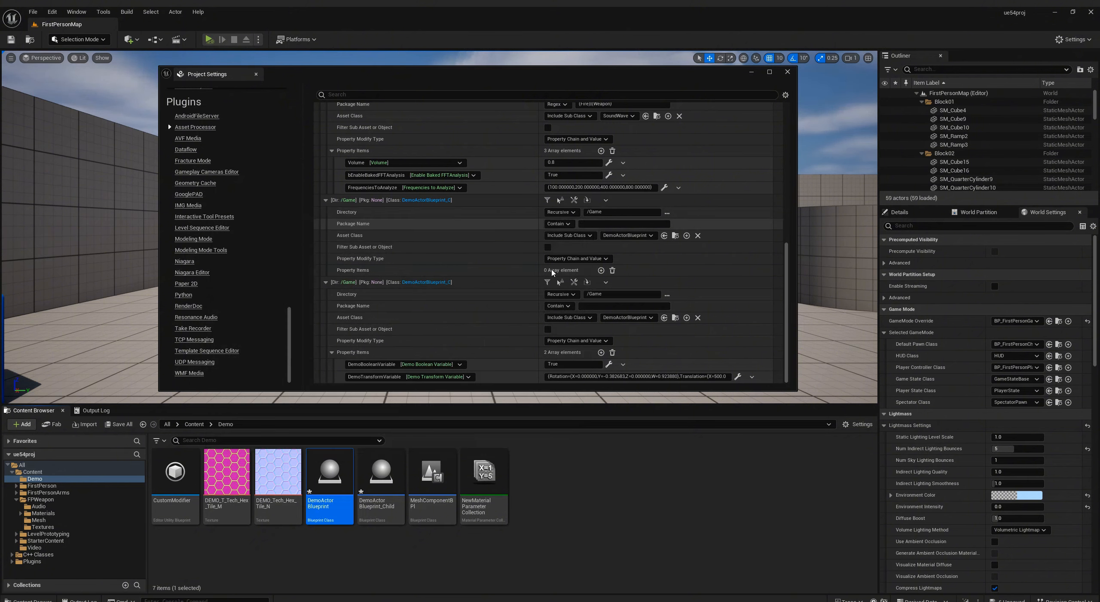
{"action": "double_click", "coordinate": [340, 468]}
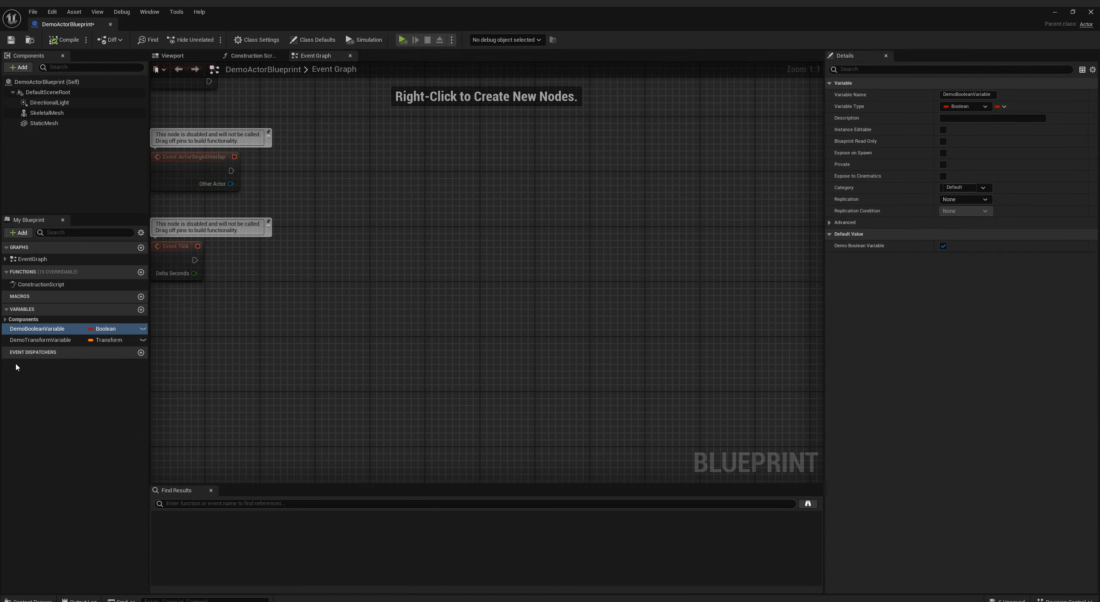
{"action": "left_click", "coordinate": [40, 339]}
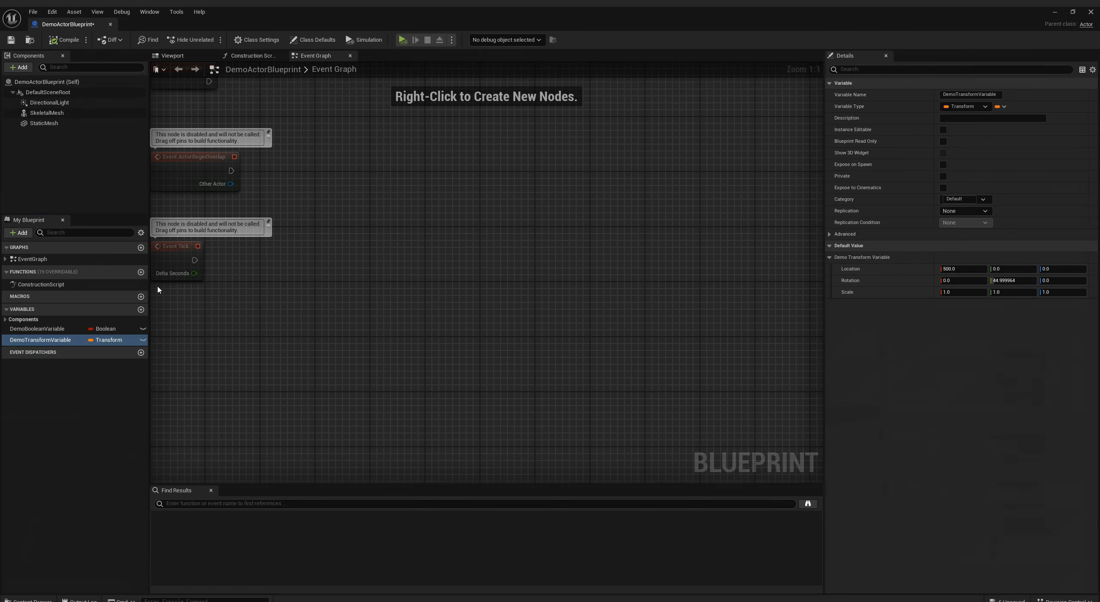
Step: Examine the DirectionalLight component's Light Color channels in DemoActorBlueprint and return to the project settings
{"action": "left_click", "coordinate": [51, 103]}
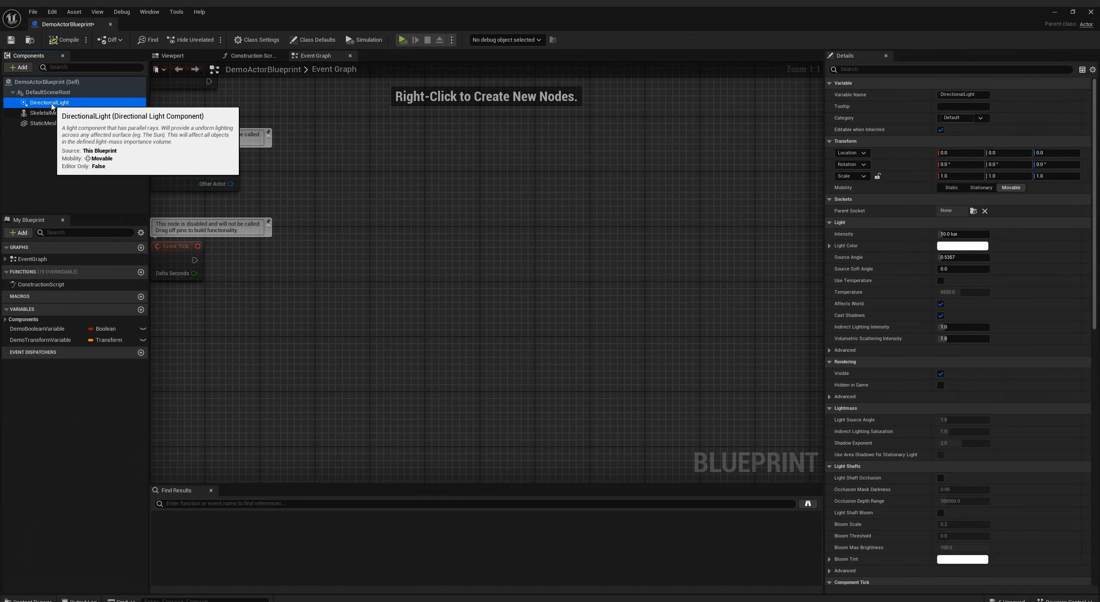
{"action": "left_click", "coordinate": [829, 246]}
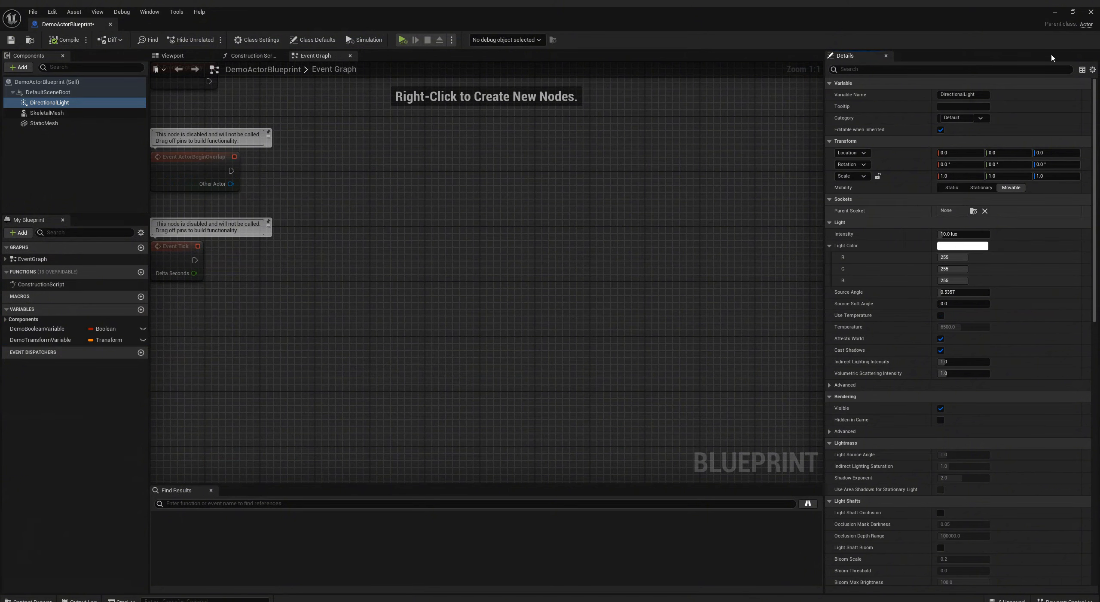
{"action": "left_click", "coordinate": [1055, 13]}
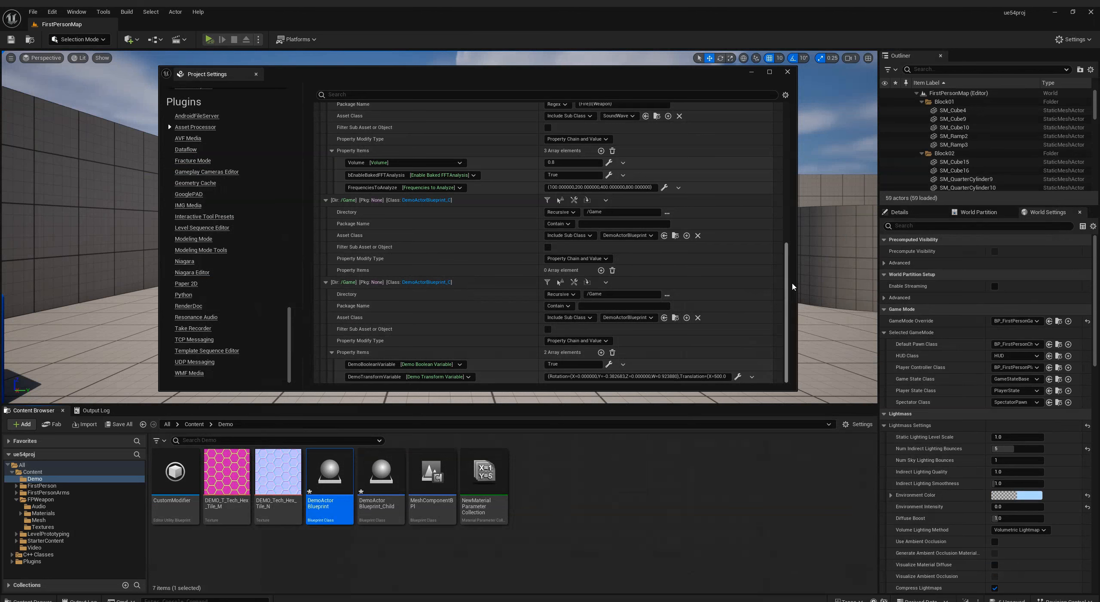
Step: Add another rule item to the Asset Processor rule list and expand its settings
{"action": "left_click_drag", "start_coordinate": [787, 283], "coordinate": [780, 127]}
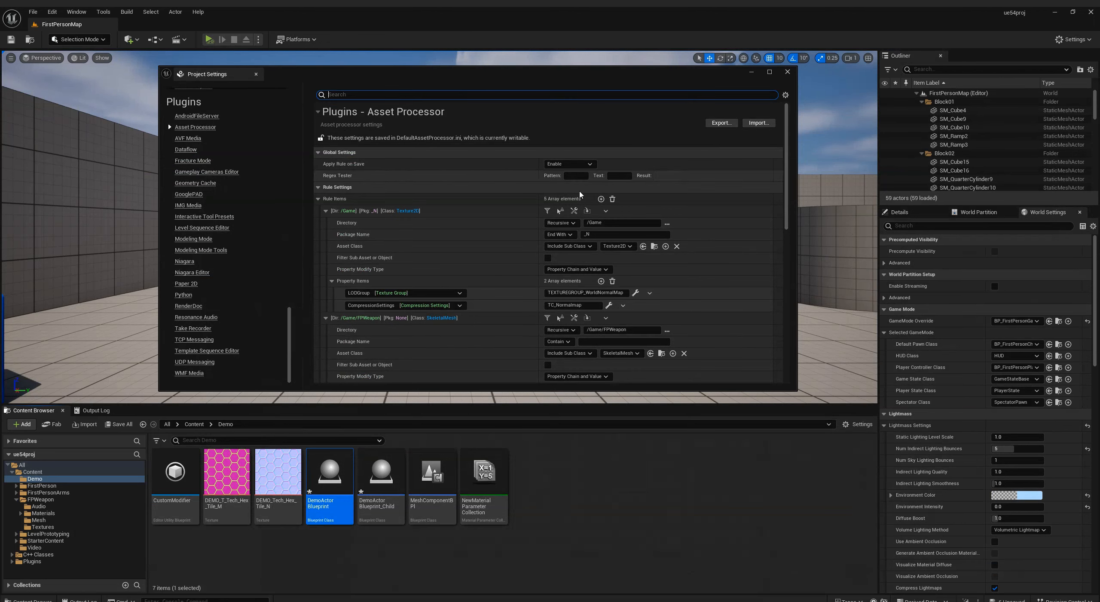
{"action": "left_click", "coordinate": [601, 199]}
{"action": "scroll", "coordinate": [522, 354], "scroll_direction": "down", "scroll_amount": 15}
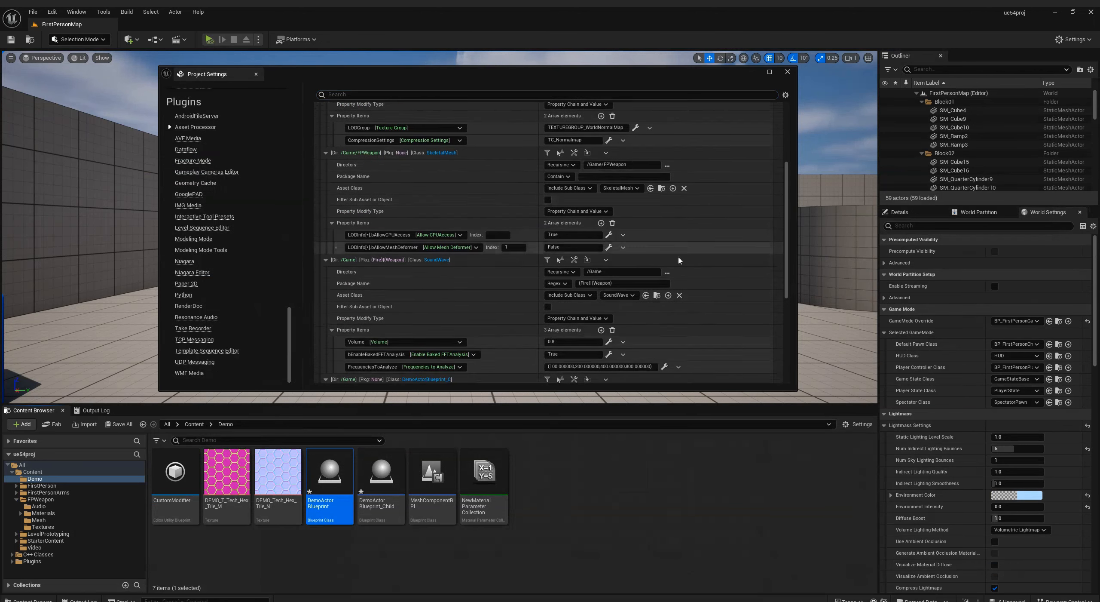
{"action": "left_click", "coordinate": [326, 377]}
{"action": "scroll", "coordinate": [535, 367], "scroll_direction": "down", "scroll_amount": 1}
{"action": "scroll", "coordinate": [535, 366], "scroll_direction": "down", "scroll_amount": 4}
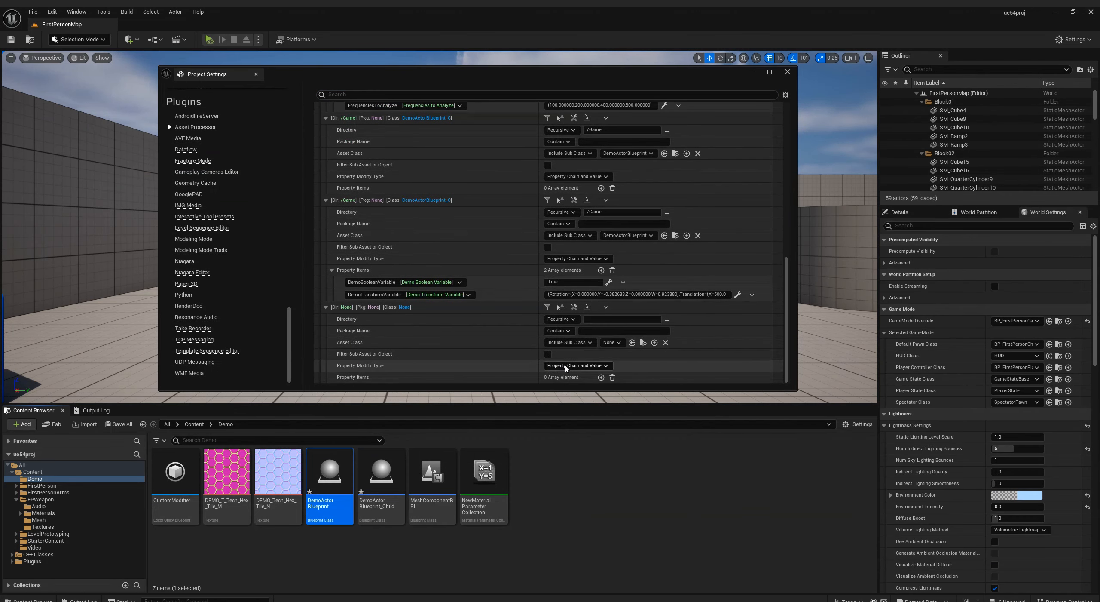
Step: Set the new rule's directory to /Game and its asset class to DemoActorBlueprint
{"action": "left_click", "coordinate": [667, 319]}
{"action": "left_click", "coordinate": [703, 366]}
{"action": "left_click", "coordinate": [612, 342]}
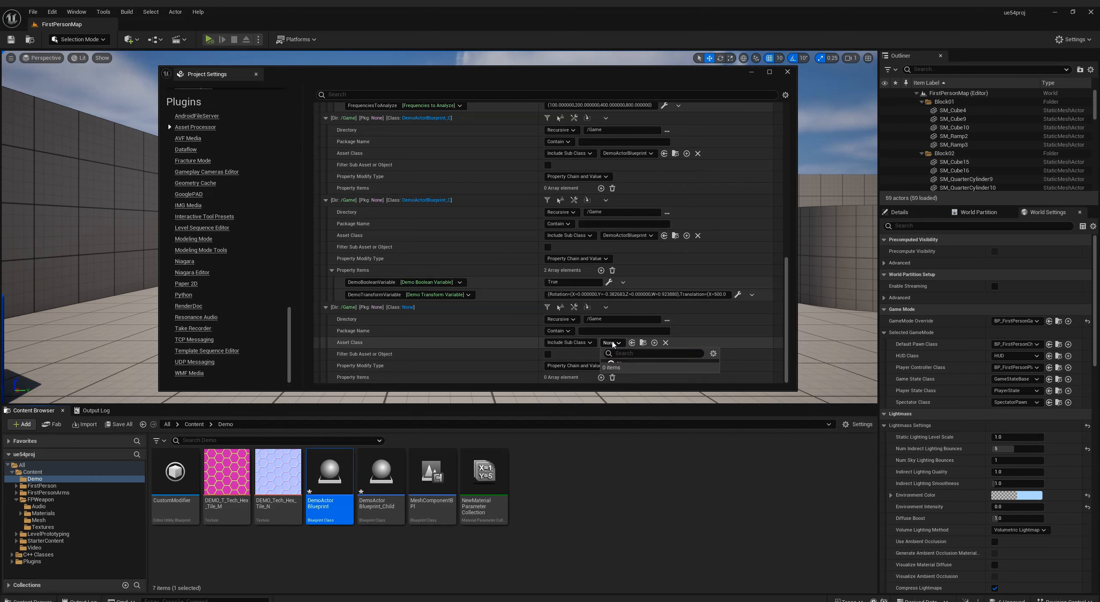
{"action": "type", "text": "demo"}
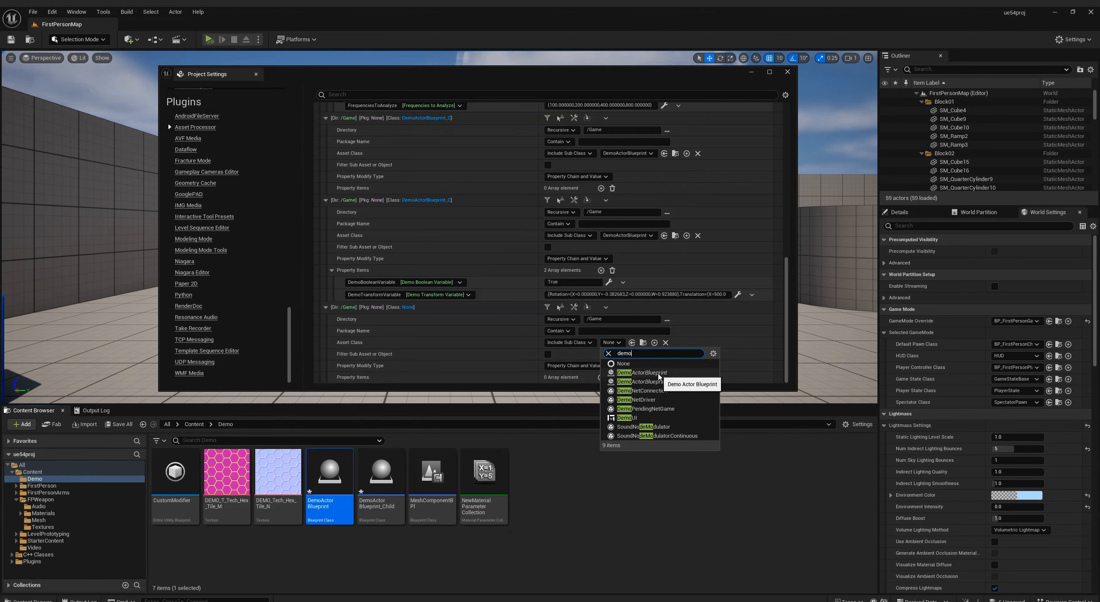
{"action": "left_click", "coordinate": [657, 372]}
Step: Enable Filter Sub Asset or Object on the new rule and set the sub object class to DirectionalLightComponent
{"action": "left_click", "coordinate": [548, 354]}
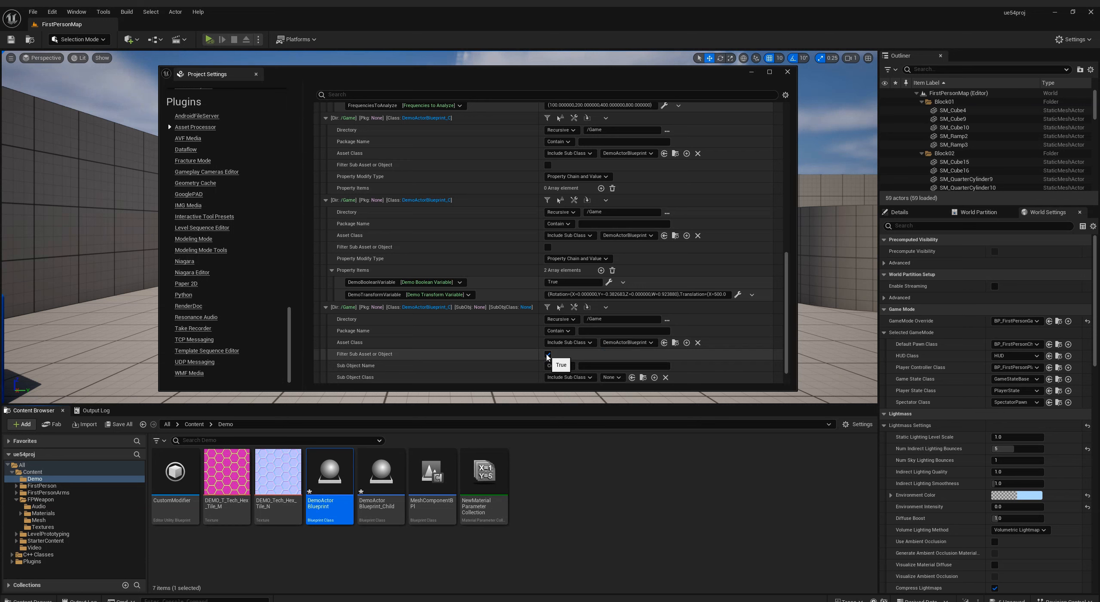
{"action": "scroll", "coordinate": [563, 356], "scroll_direction": "down", "scroll_amount": 1}
{"action": "left_click", "coordinate": [618, 354]}
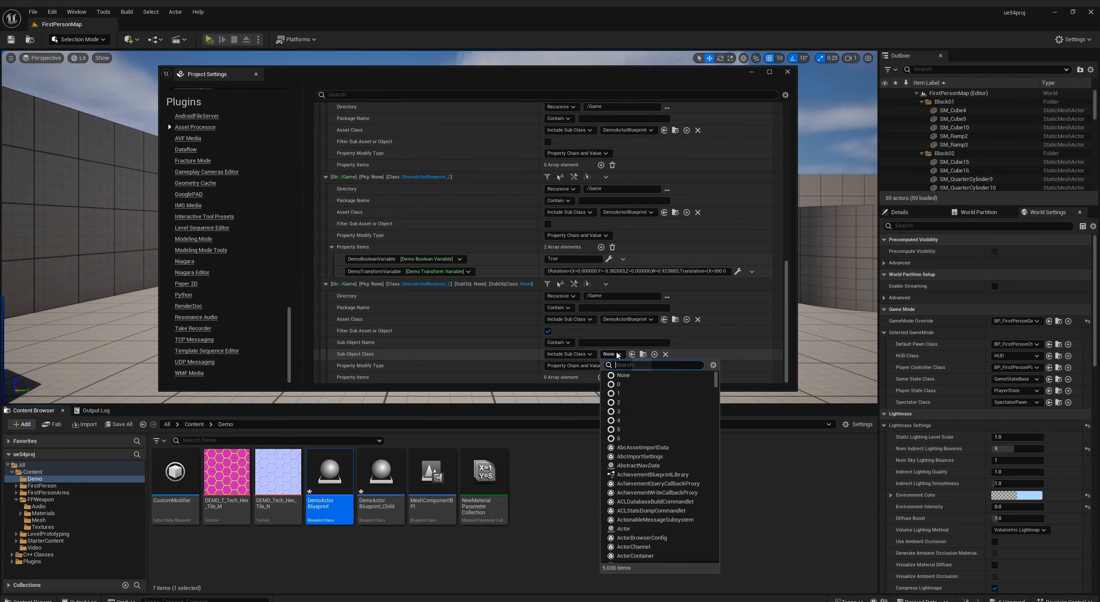
{"action": "type", "text": "d"}
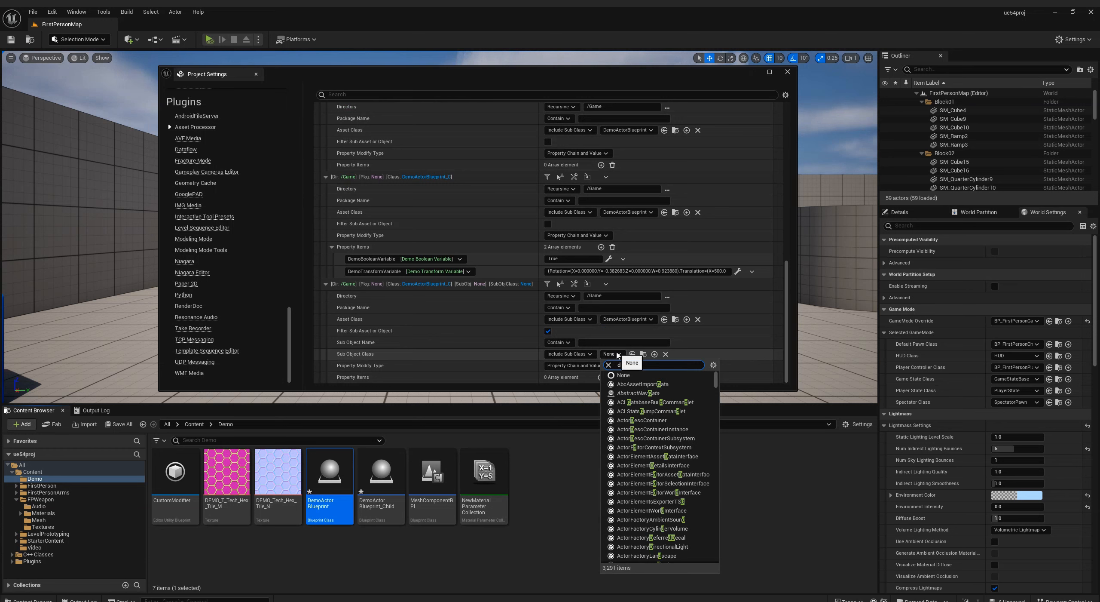
{"action": "type", "text": "ure"}
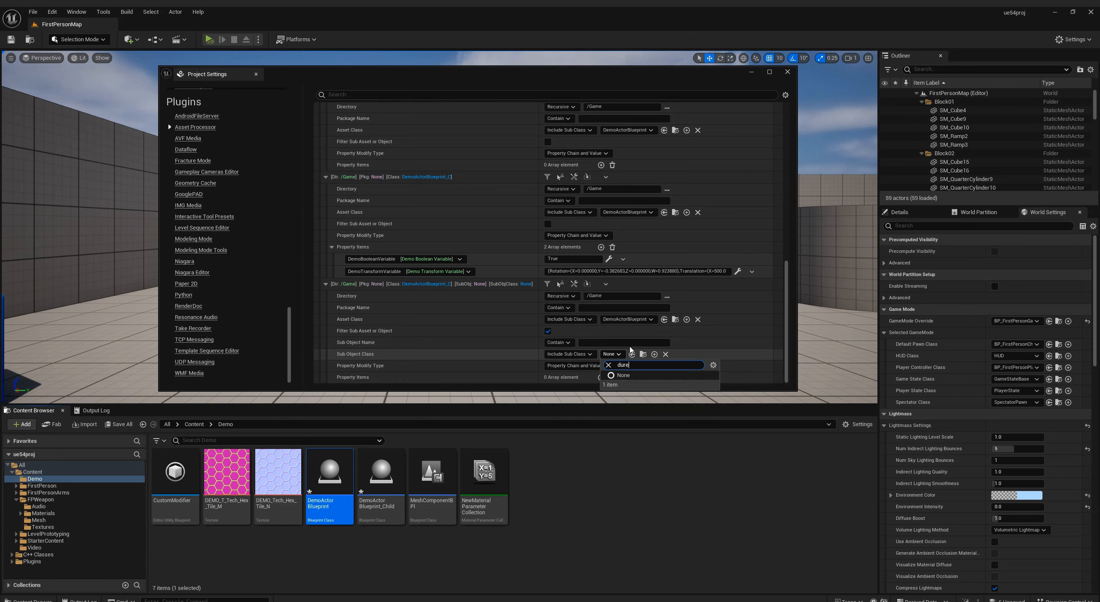
{"action": "key", "text": "BackSpace"}
{"action": "key", "text": "BackSpace"}
{"action": "type", "text": "irec"}
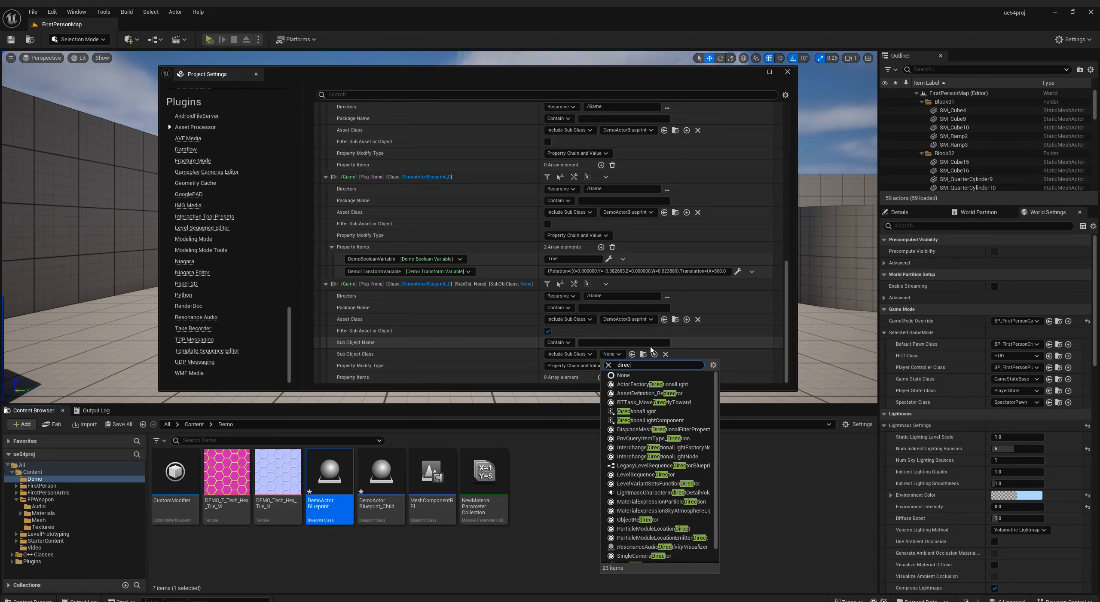
{"action": "left_click", "coordinate": [652, 421]}
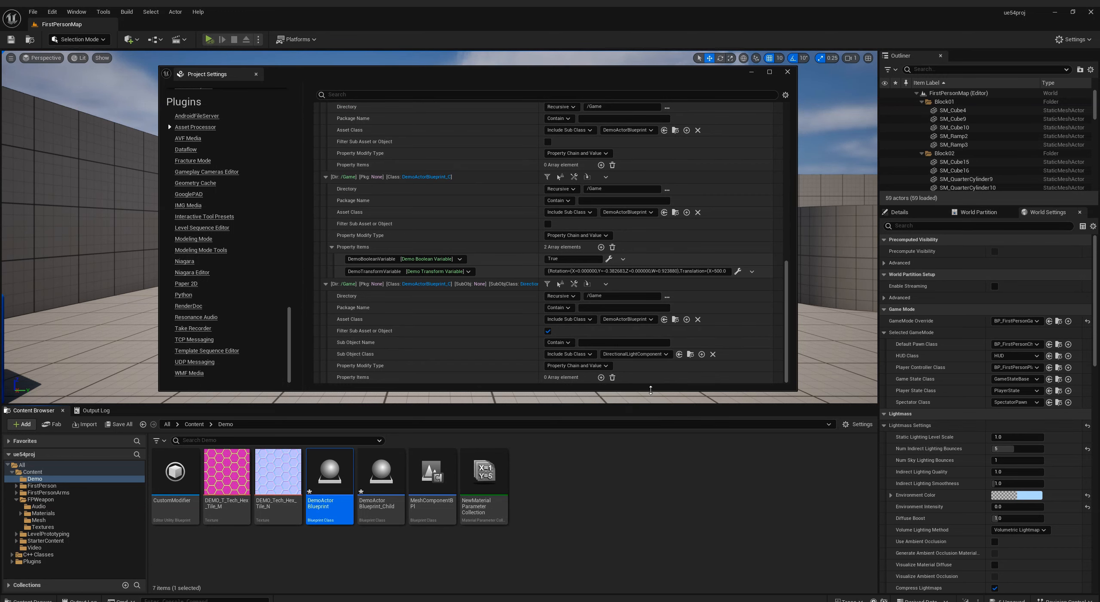
Step: Add a LightColor property item to the new rule and set its value to red (R 255, G 0, B 0)
{"action": "left_click", "coordinate": [601, 377]}
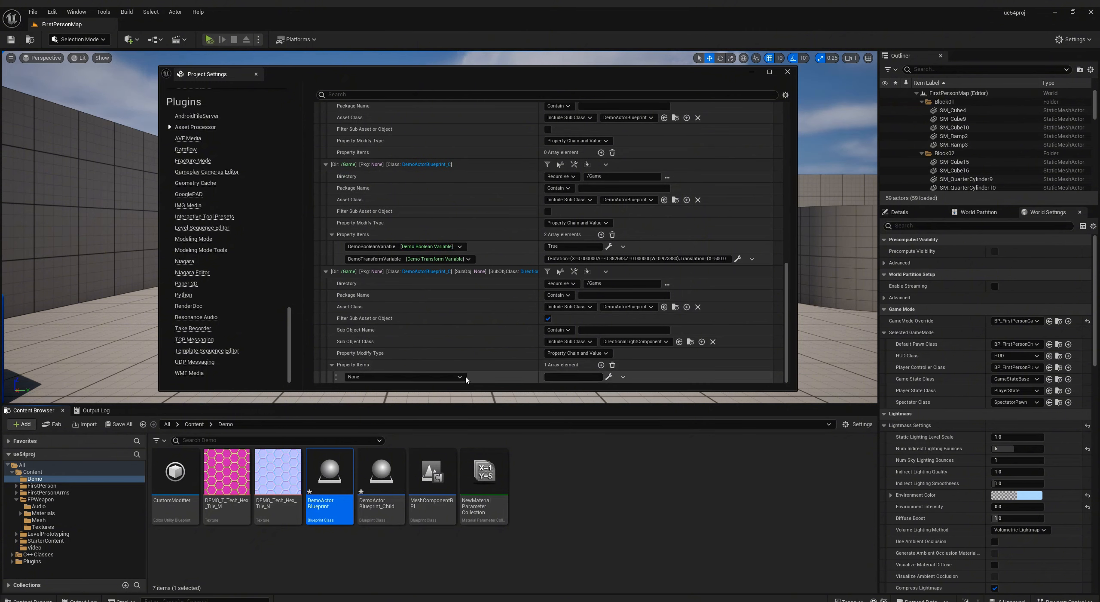
{"action": "left_click", "coordinate": [459, 377]}
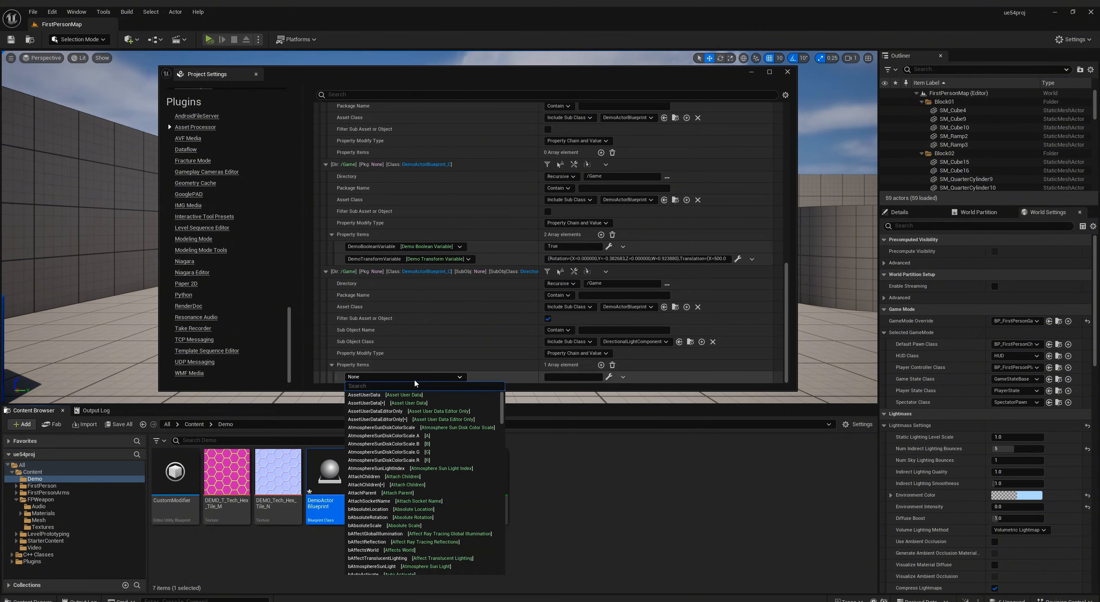
{"action": "type", "text": "light"}
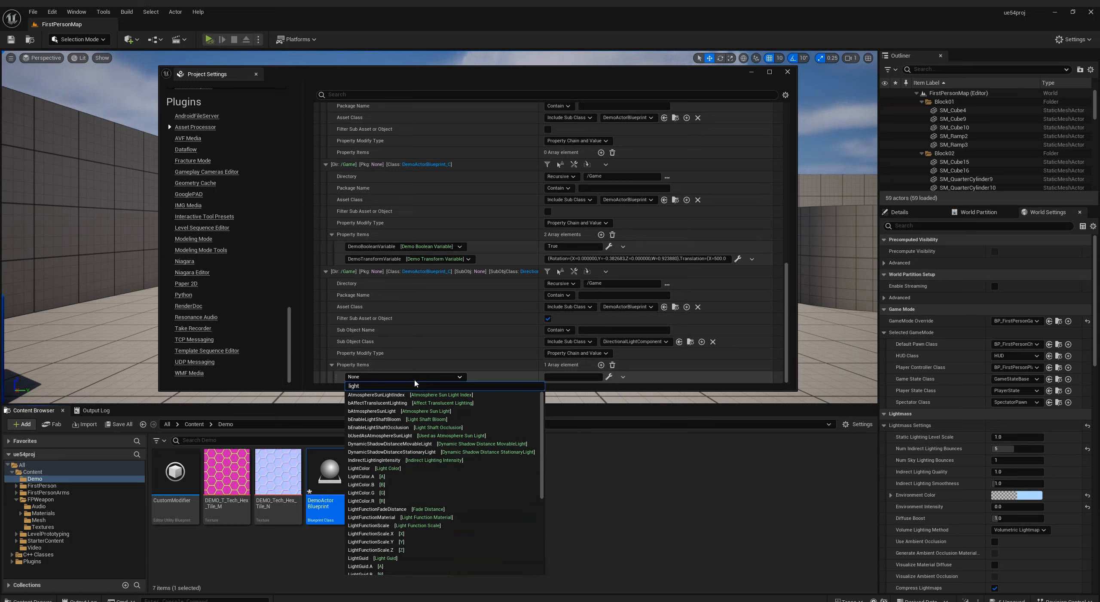
{"action": "left_click", "coordinate": [396, 468]}
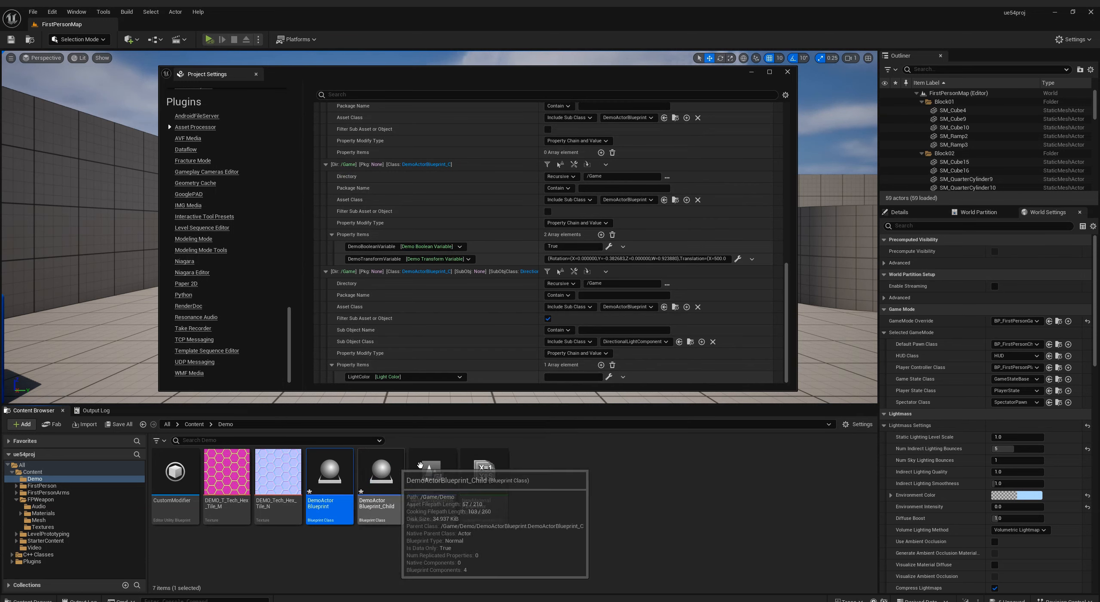
{"action": "left_click", "coordinate": [609, 377]}
{"action": "left_click_drag", "start_coordinate": [615, 411], "coordinate": [633, 410]}
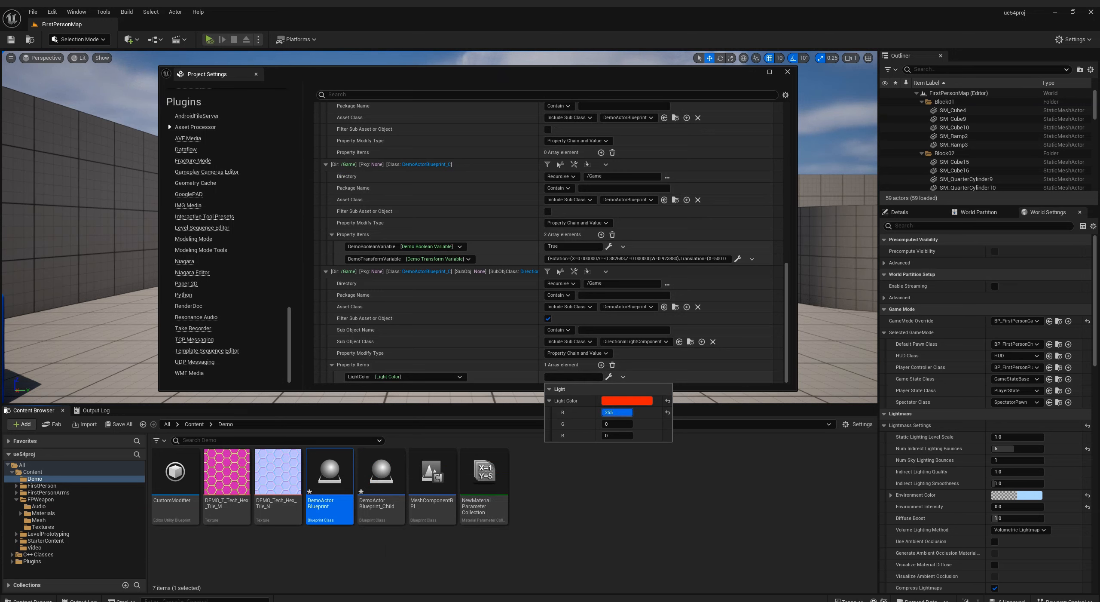
{"action": "left_click", "coordinate": [656, 378]}
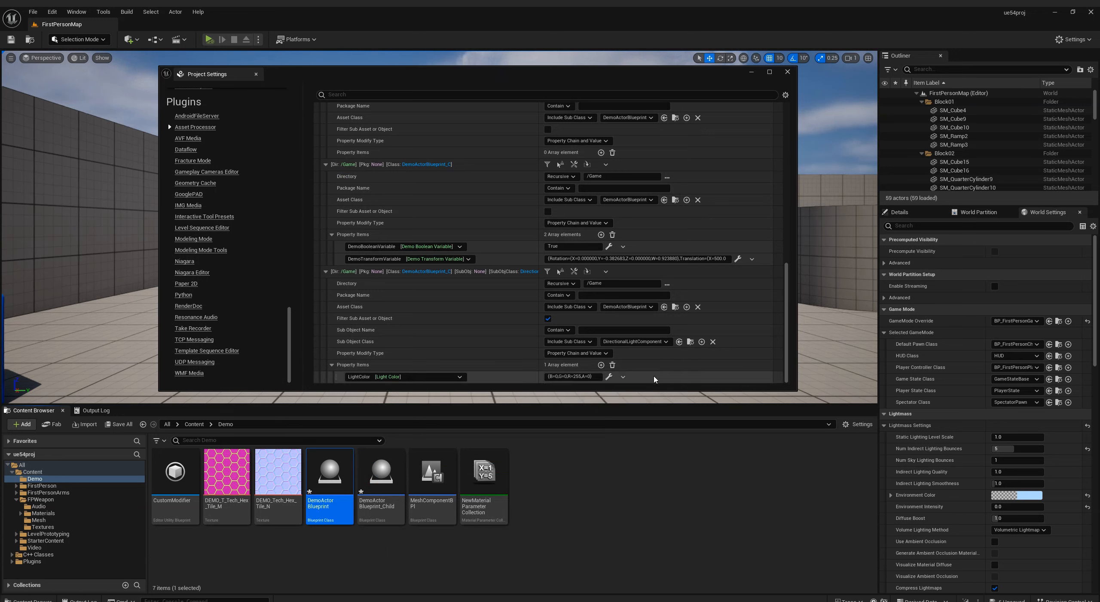
Step: Modify the objects matched by the DirectionalLightComponent rule, review the logged change and open DemoActorBlueprint
{"action": "left_click", "coordinate": [575, 273]}
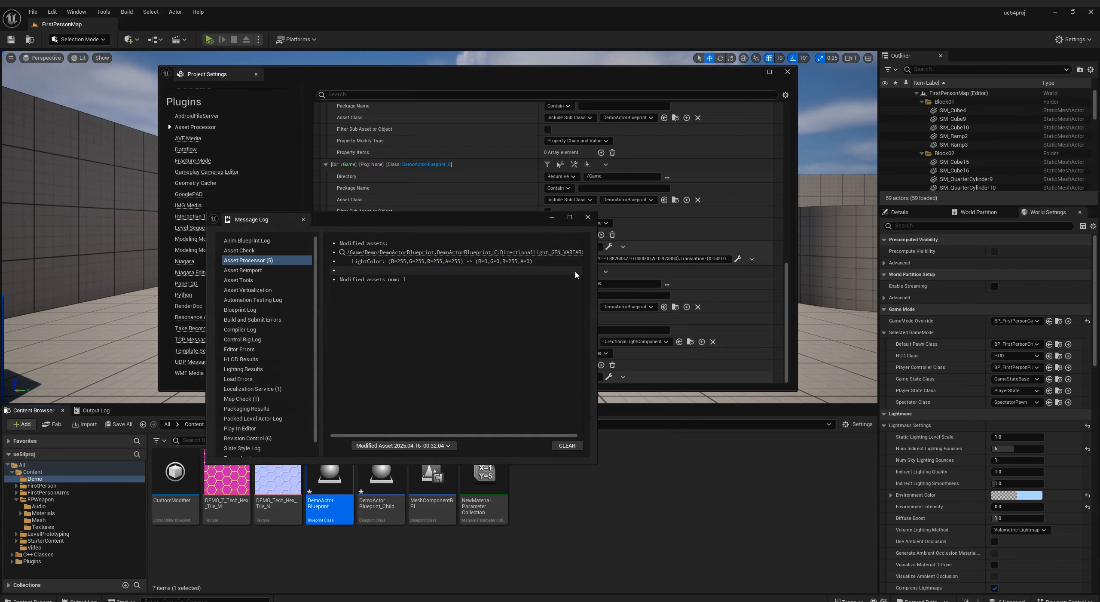
{"action": "left_click", "coordinate": [588, 217]}
{"action": "double_click", "coordinate": [330, 475]}
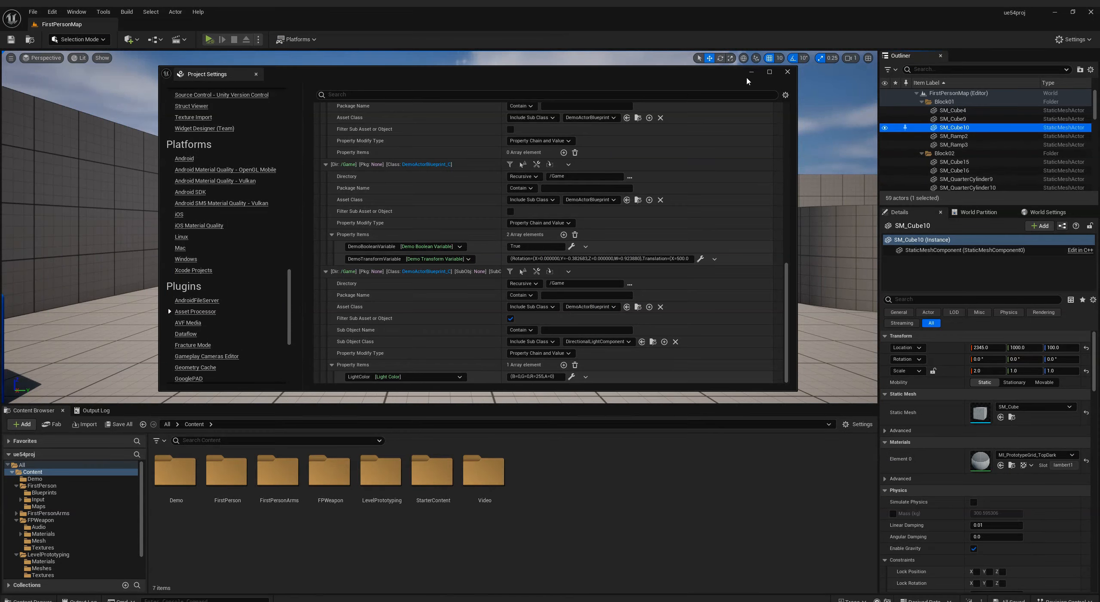
Step: Select SM_Cube9's StaticMeshComponent in the level and filter its details by "trans" to examine the translucency sort properties
{"action": "left_click", "coordinate": [753, 73]}
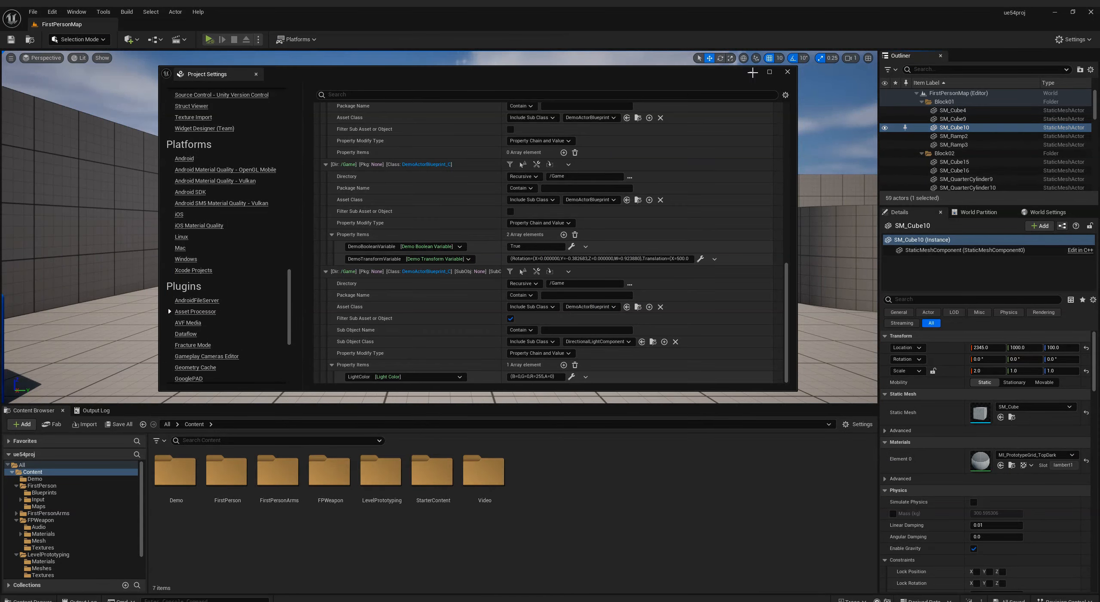
{"action": "left_click", "coordinate": [953, 119]}
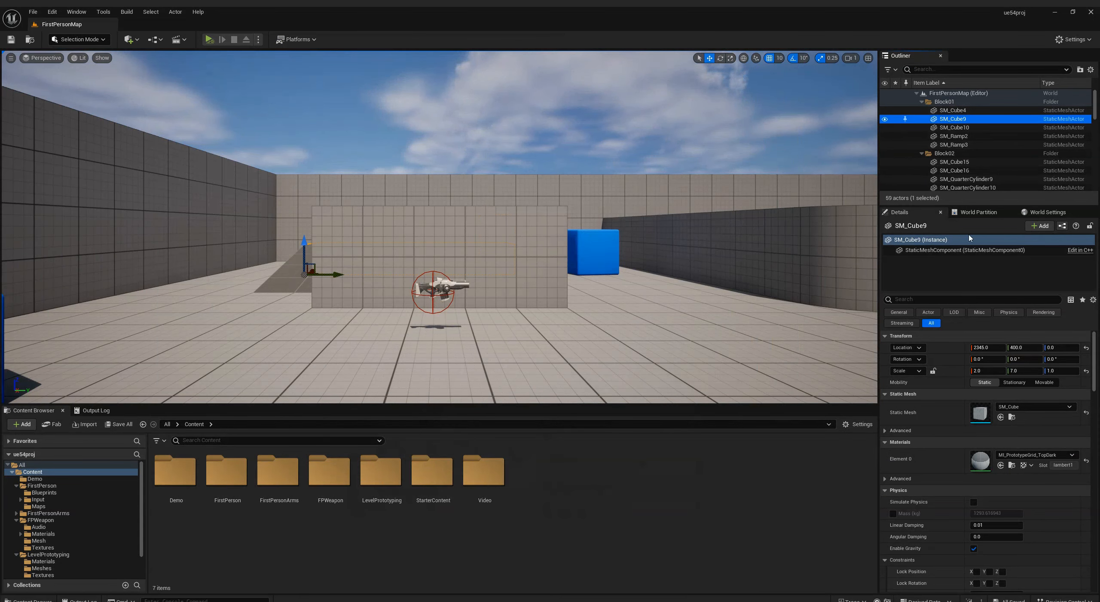
{"action": "left_click", "coordinate": [965, 250]}
{"action": "left_click", "coordinate": [951, 299]}
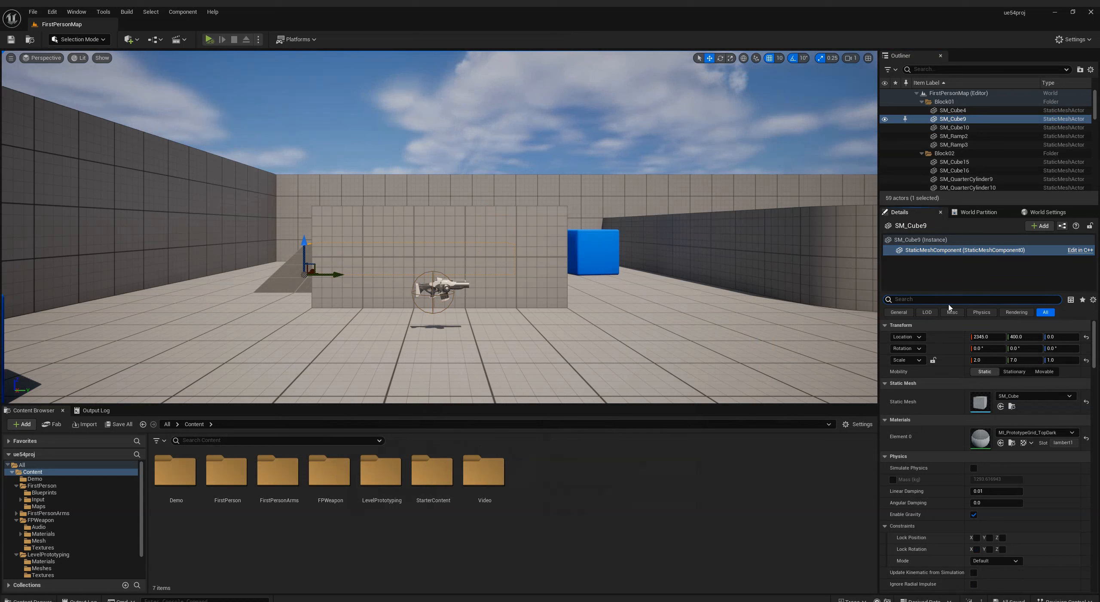
{"action": "type", "text": "trans"}
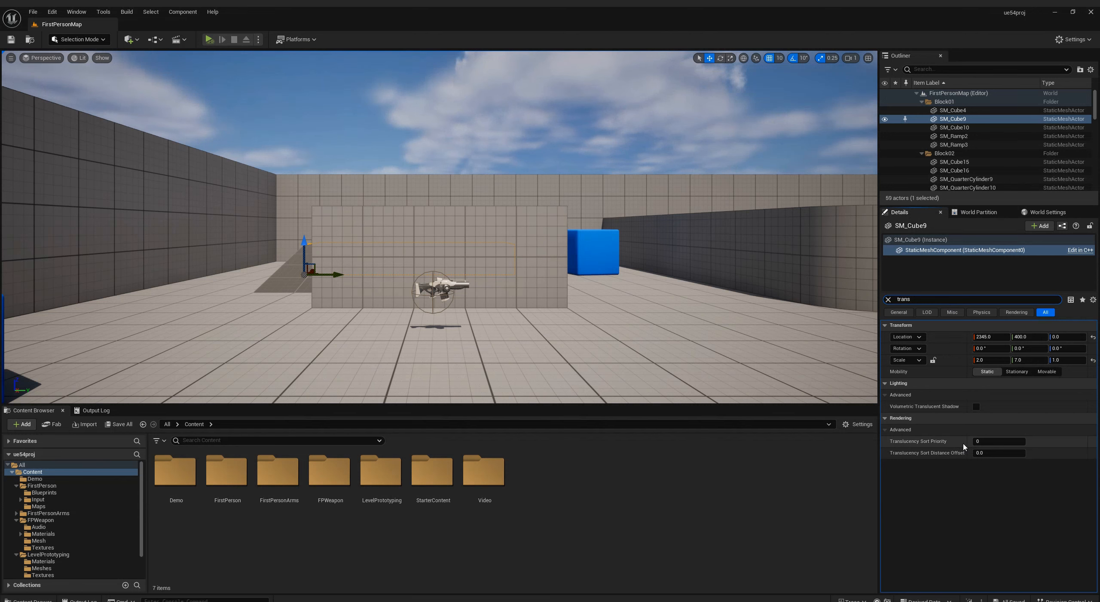
Step: Copy SM_Cube9's actor file path and view its containing folder under __ExternalActors__ in File Explorer
{"action": "right_click", "coordinate": [960, 119]}
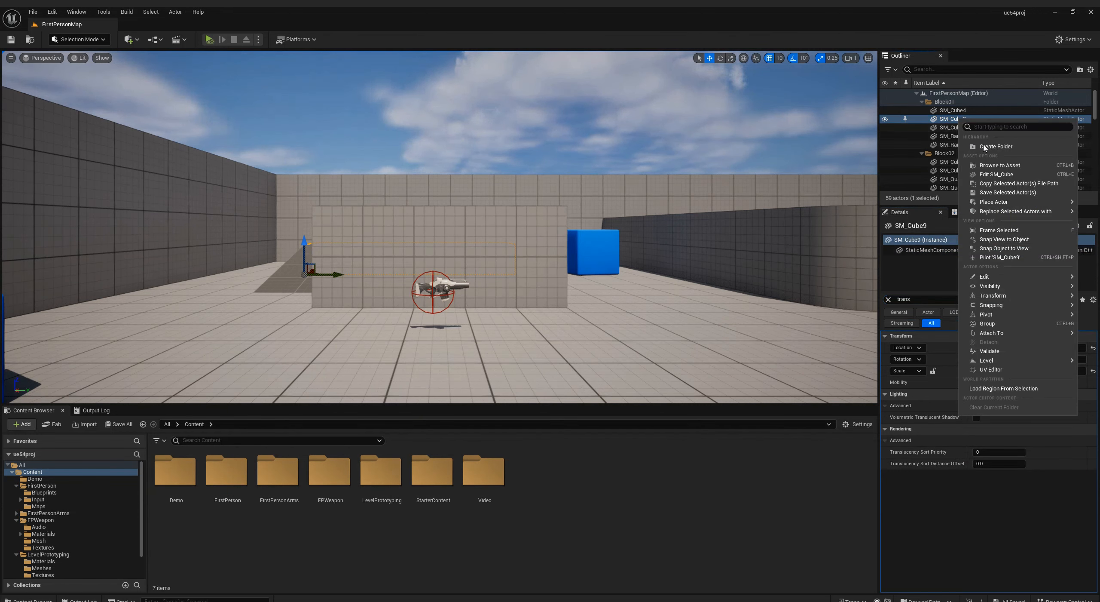
{"action": "left_click", "coordinate": [1008, 184]}
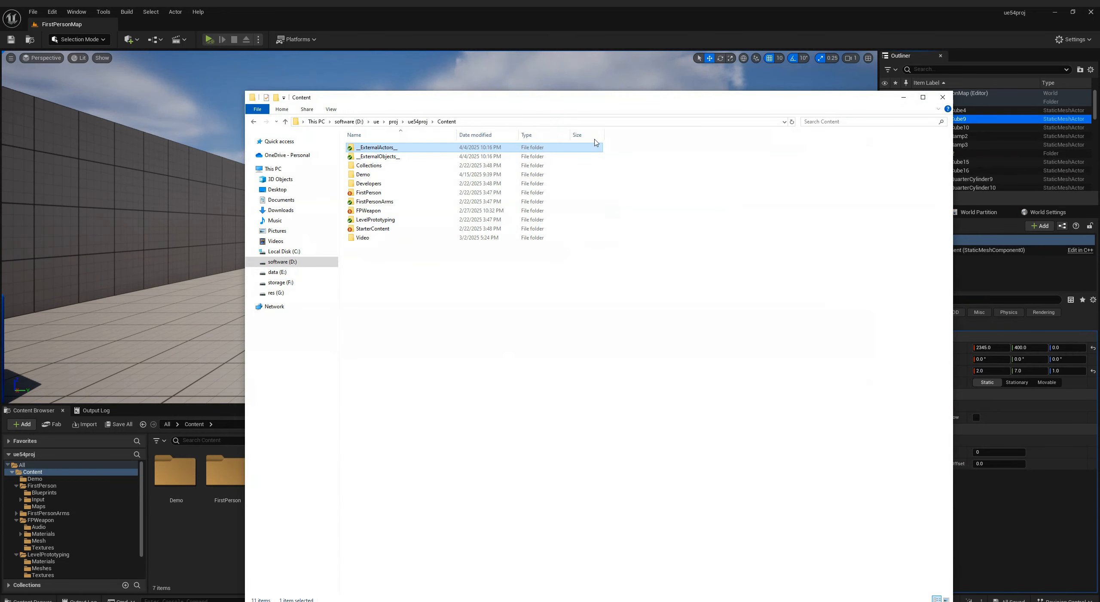
{"action": "left_click", "coordinate": [523, 121]}
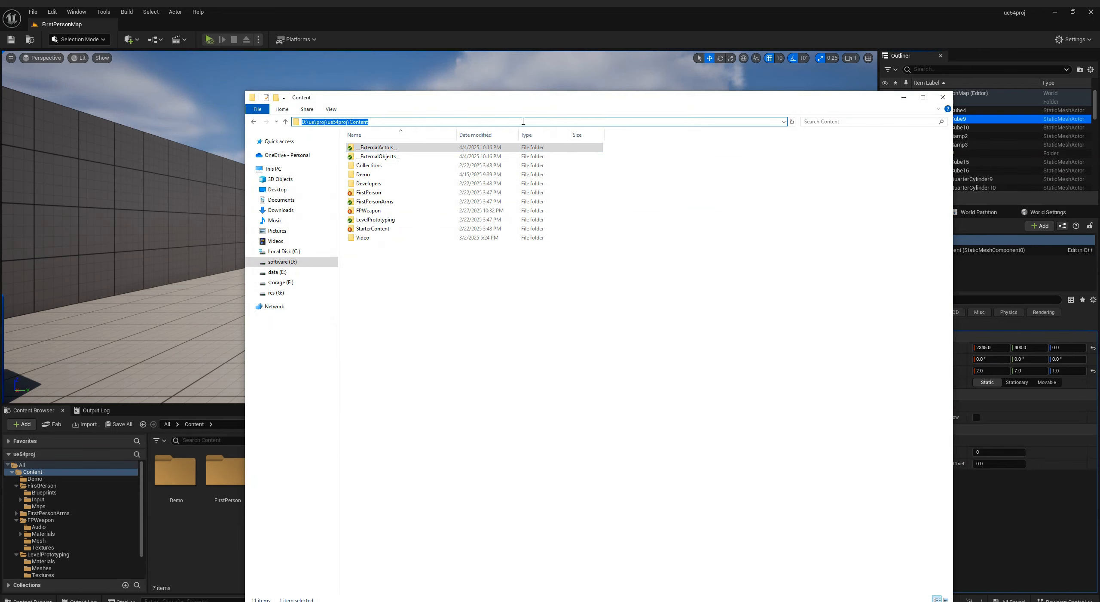
{"action": "key", "text": "ctrl+v"}
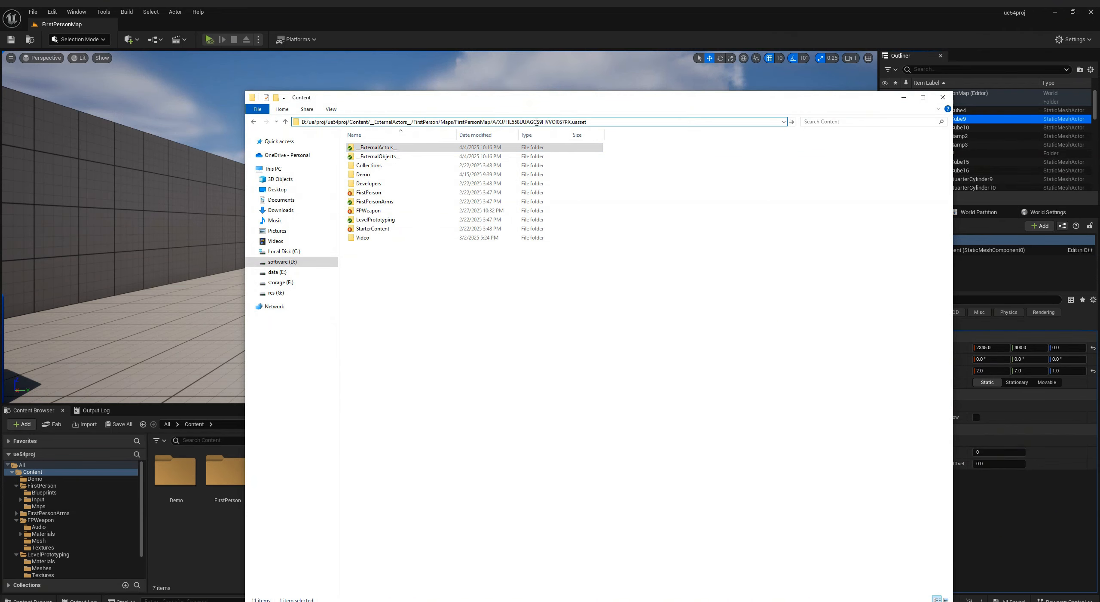
{"action": "left_click_drag", "start_coordinate": [506, 122], "coordinate": [651, 122]}
{"action": "key", "text": "BackSpace"}
{"action": "key", "text": "Return"}
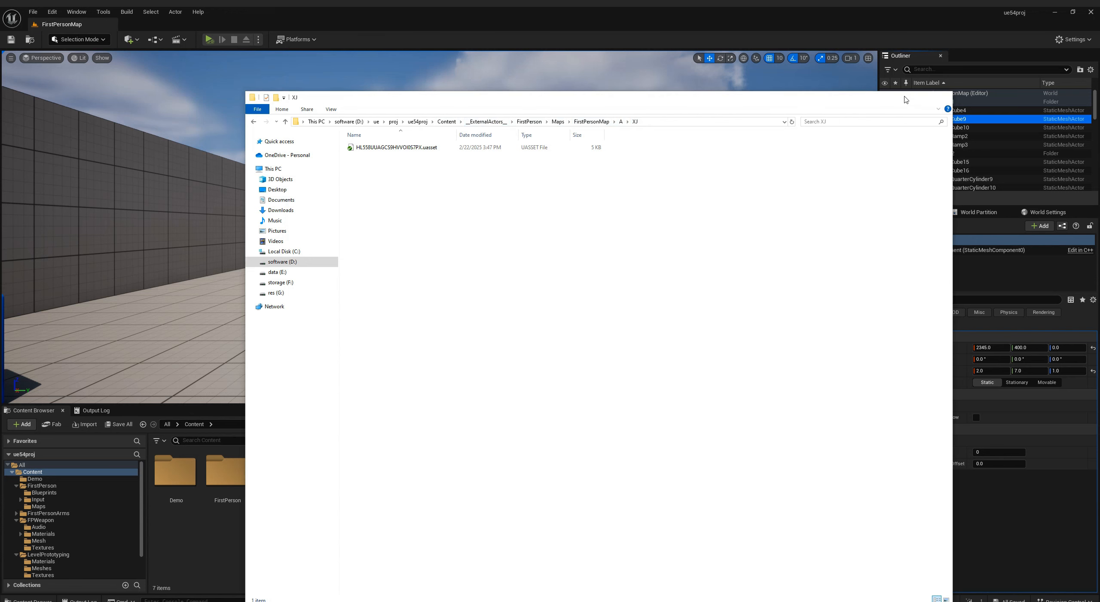
{"action": "left_click", "coordinate": [942, 97]}
Step: Return to the Asset Processor project settings, add a new rule item and expand it
{"action": "mouse_move", "coordinate": [505, 597]}
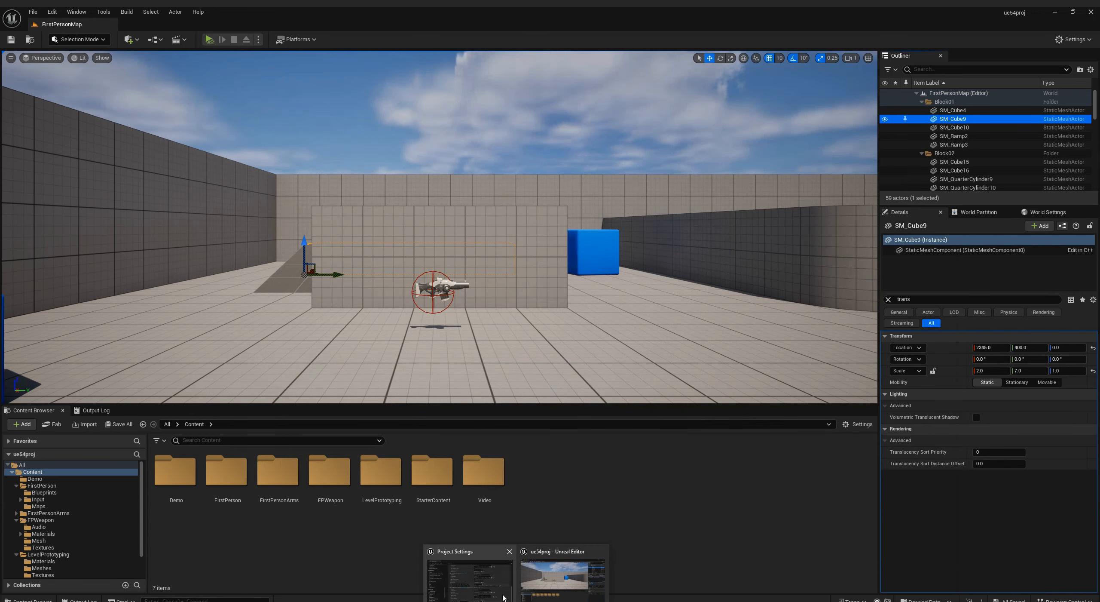
{"action": "left_click", "coordinate": [498, 577]}
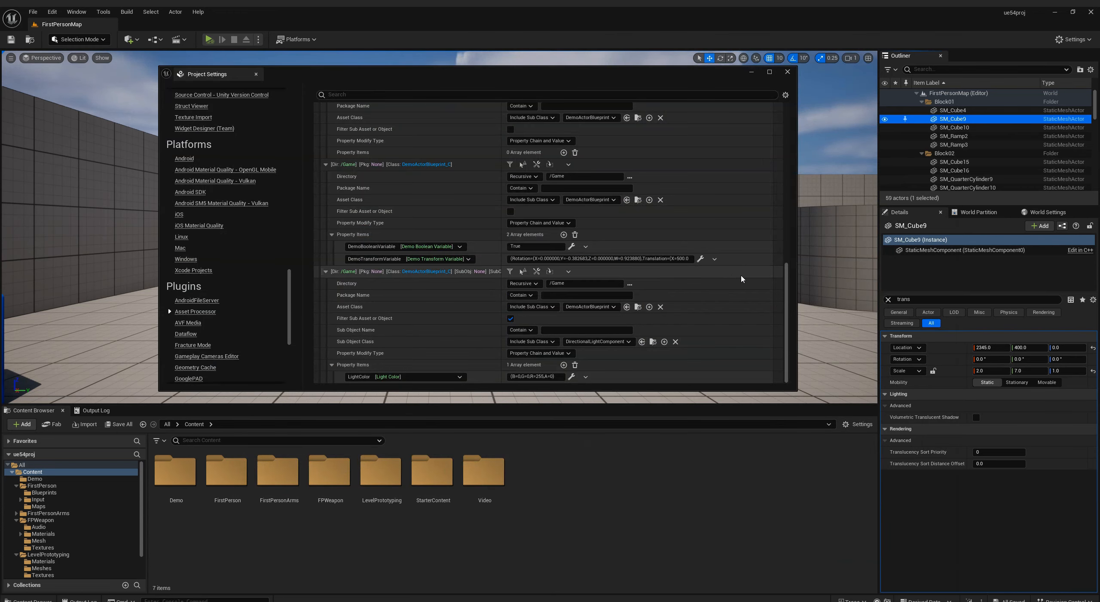
{"action": "scroll", "coordinate": [773, 137], "scroll_direction": "up", "scroll_amount": 2}
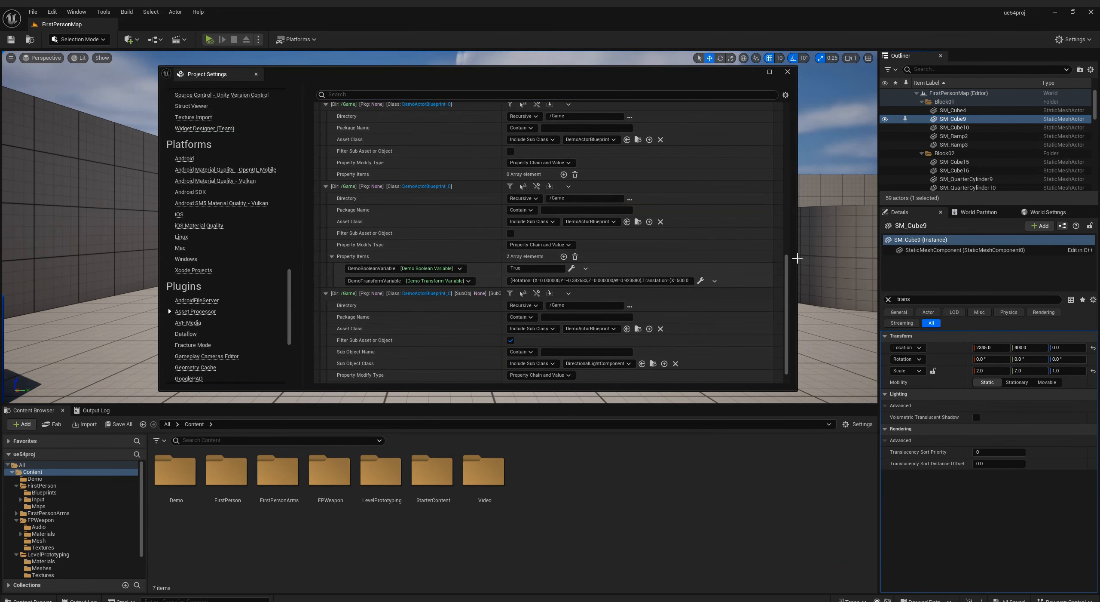
{"action": "scroll", "coordinate": [783, 227], "scroll_direction": "up", "scroll_amount": 10}
{"action": "scroll", "coordinate": [783, 227], "scroll_direction": "up", "scroll_amount": 10}
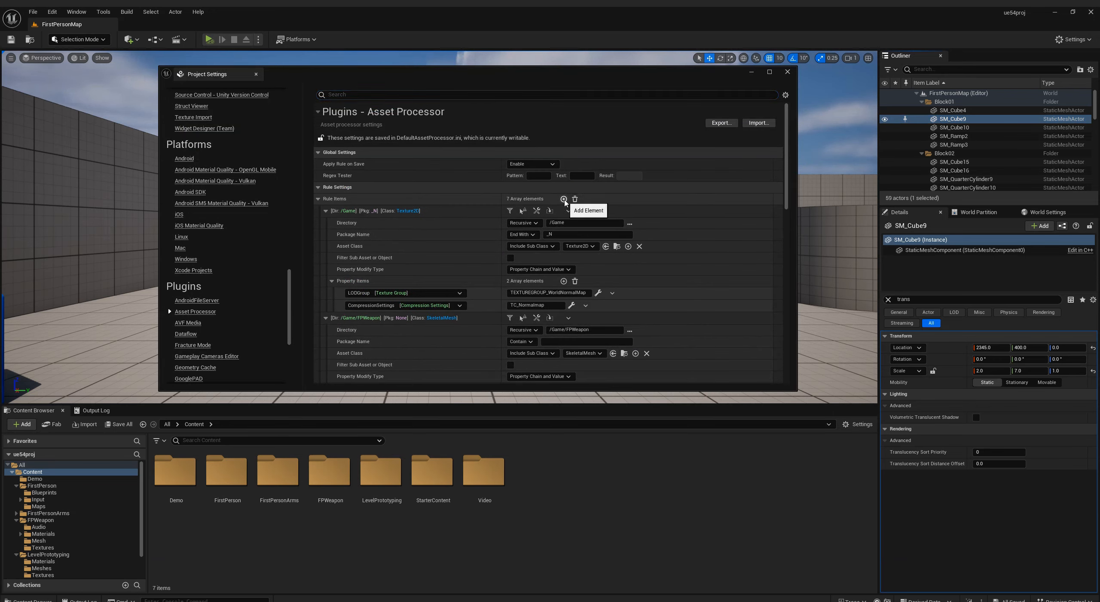
{"action": "left_click", "coordinate": [564, 199]}
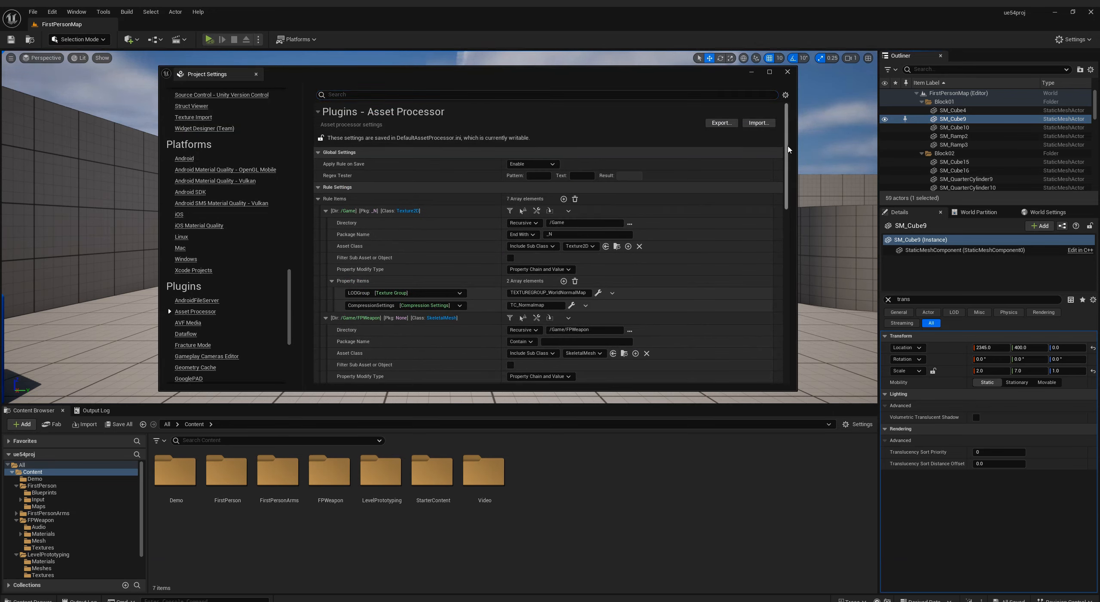
{"action": "left_click_drag", "start_coordinate": [787, 151], "coordinate": [783, 314]}
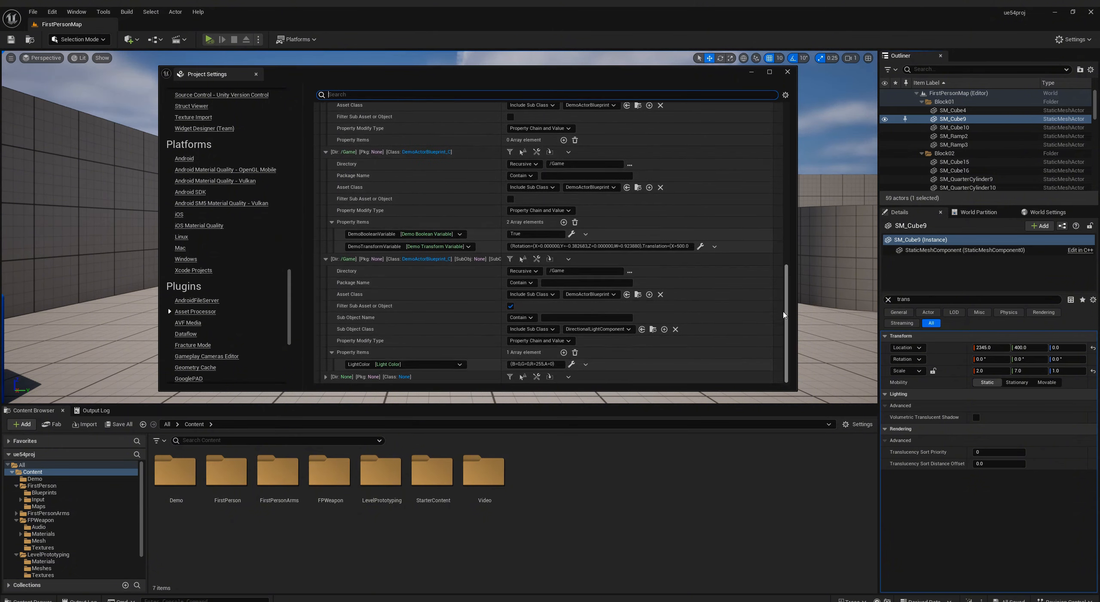
{"action": "left_click", "coordinate": [325, 376]}
{"action": "scroll", "coordinate": [375, 364], "scroll_direction": "down", "scroll_amount": 1}
{"action": "scroll", "coordinate": [378, 363], "scroll_direction": "down", "scroll_amount": 3}
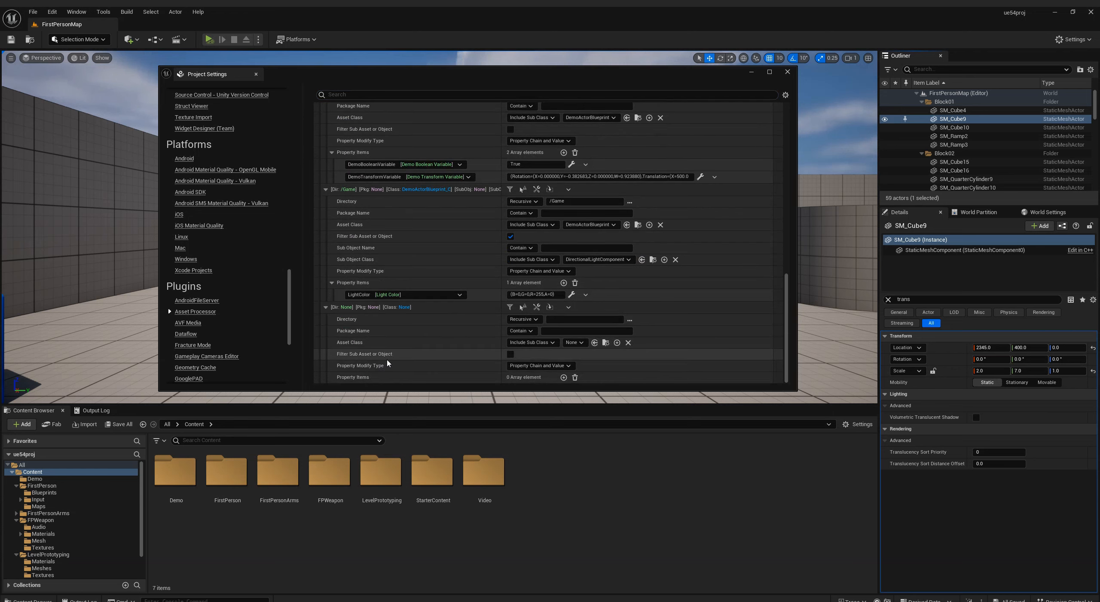
Step: Set the new rule's directory to /Game/__ExternalActors__/FirstPerson, adapted from the copied actor path
{"action": "left_click", "coordinate": [577, 319]}
{"action": "key", "text": "ctrl+v"}
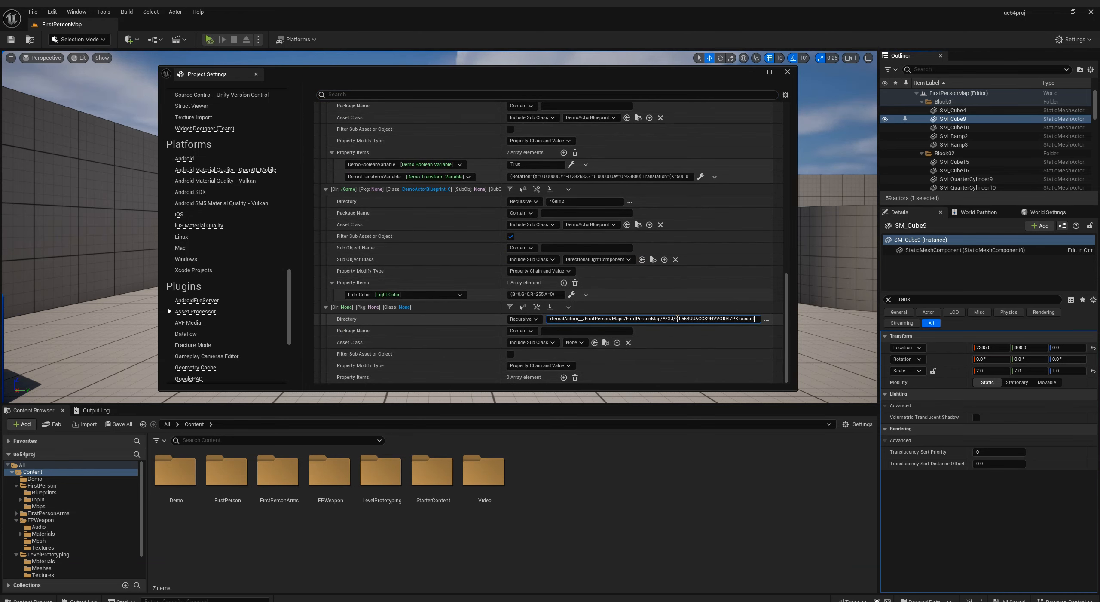
{"action": "left_click_drag", "start_coordinate": [615, 319], "coordinate": [780, 315]}
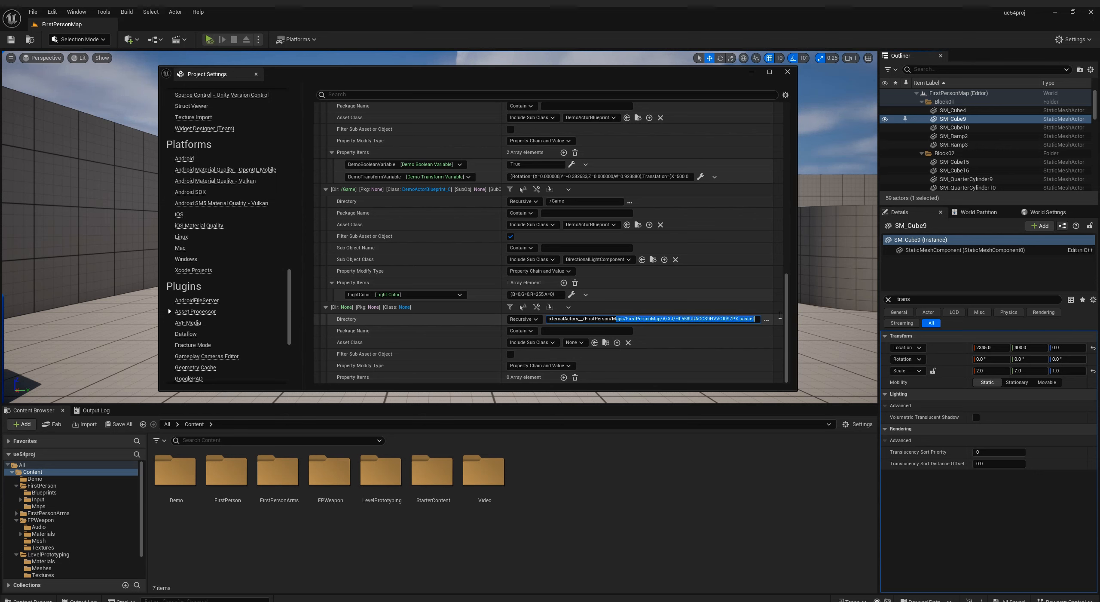
{"action": "key", "text": "BackSpace"}
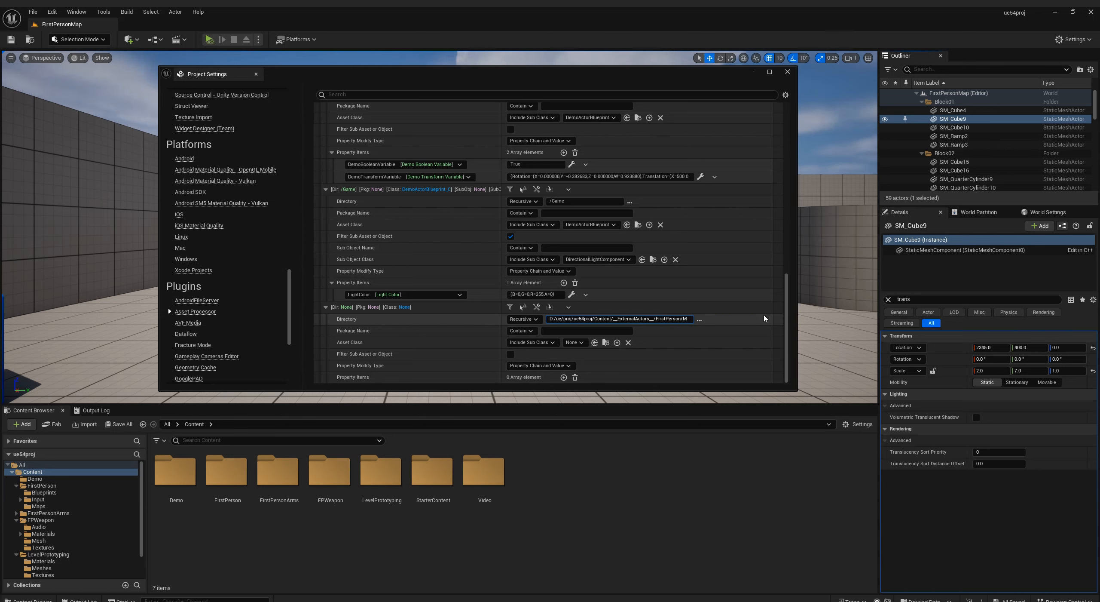
{"action": "key", "text": "BackSpace"}
{"action": "key", "text": "BackSpace"}
{"action": "left_click_drag", "start_coordinate": [592, 321], "coordinate": [550, 319]}
{"action": "key", "text": "BackSpace"}
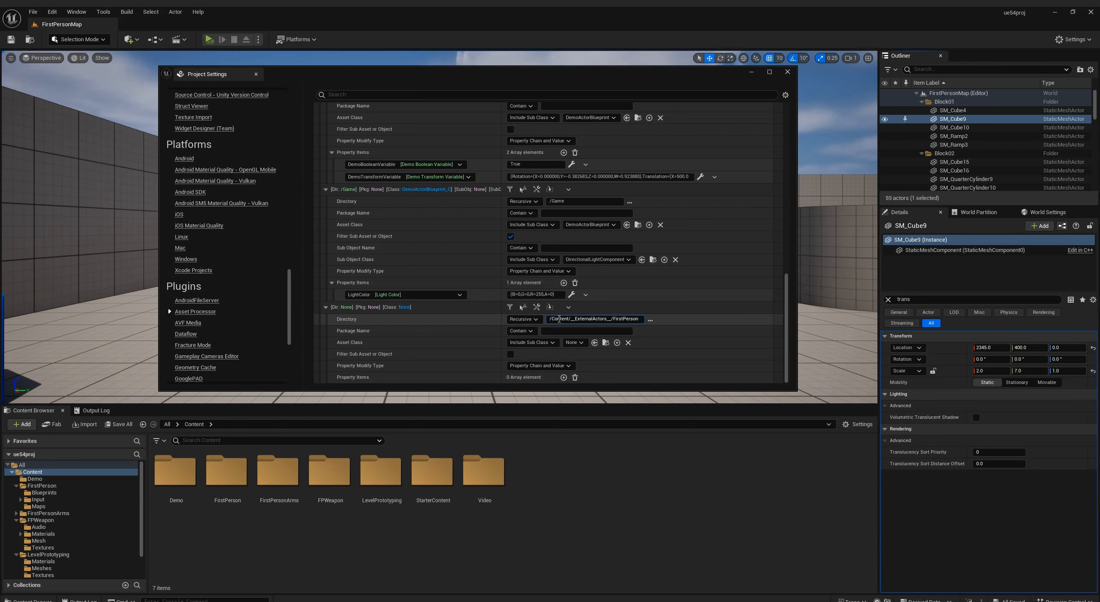
{"action": "double_click", "coordinate": [556, 318]}
{"action": "type", "text": "Game"}
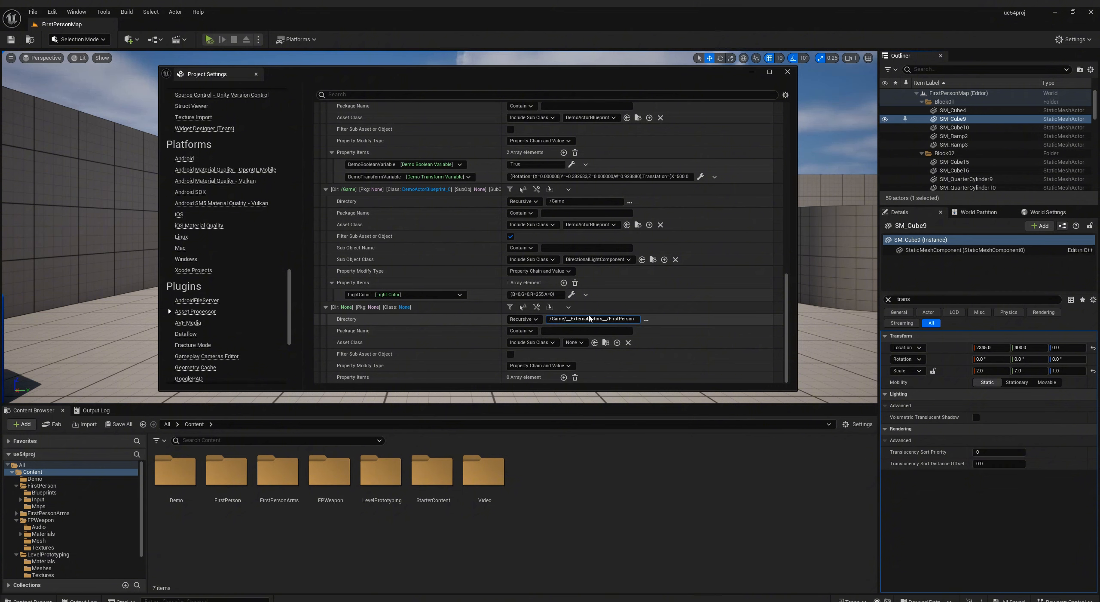
{"action": "key", "text": "Return"}
Step: Set the external actors rule's asset class to StaticMeshActor
{"action": "left_click", "coordinate": [574, 342]}
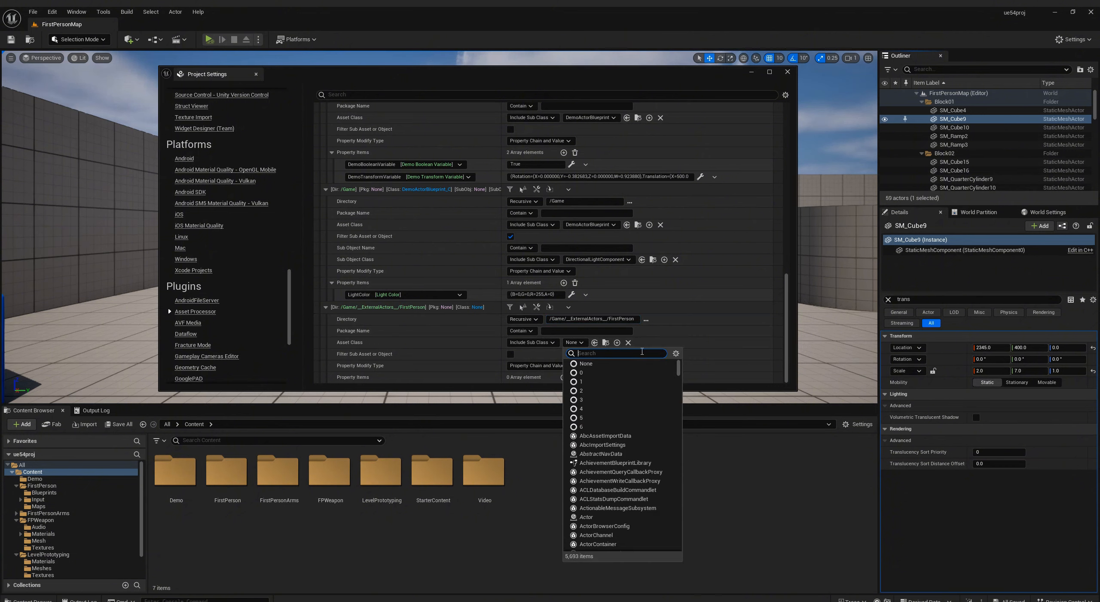
{"action": "type", "text": "static"}
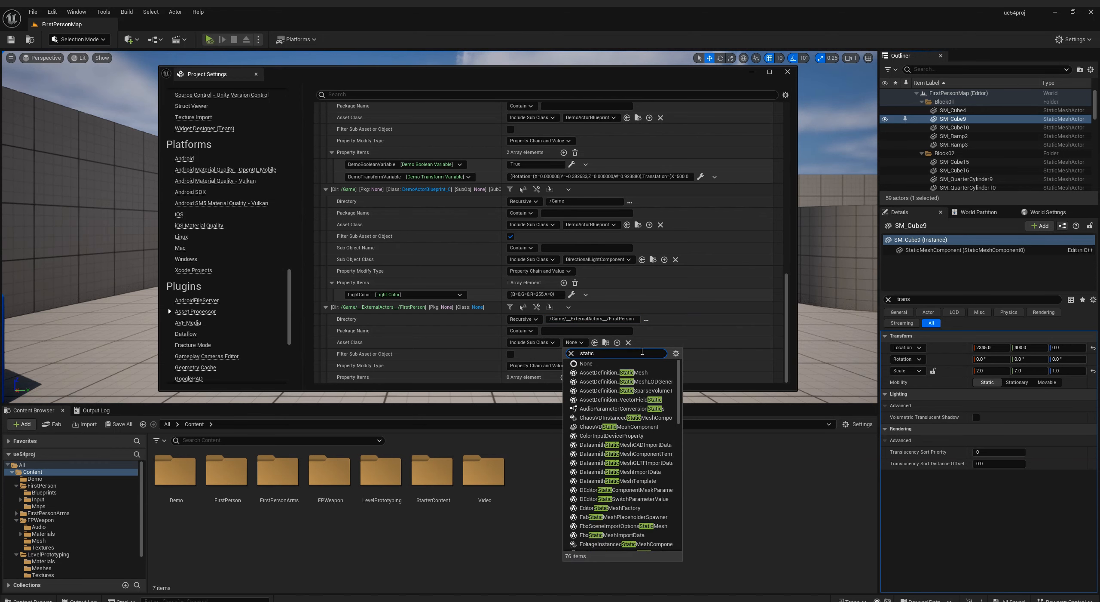
{"action": "type", "text": "mes"}
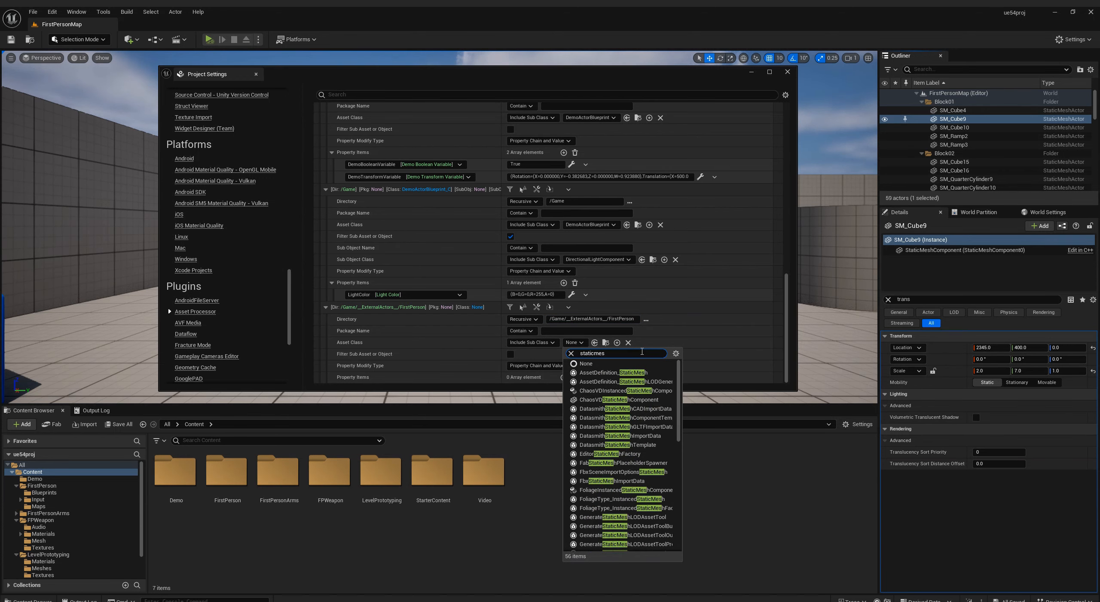
{"action": "type", "text": "ha"}
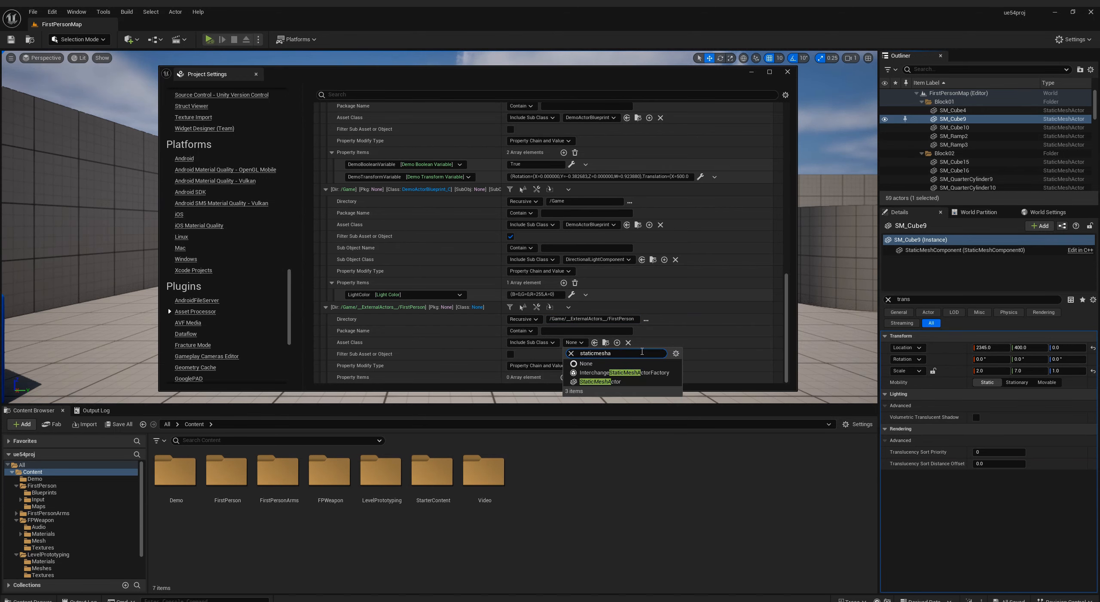
{"action": "left_click", "coordinate": [612, 383]}
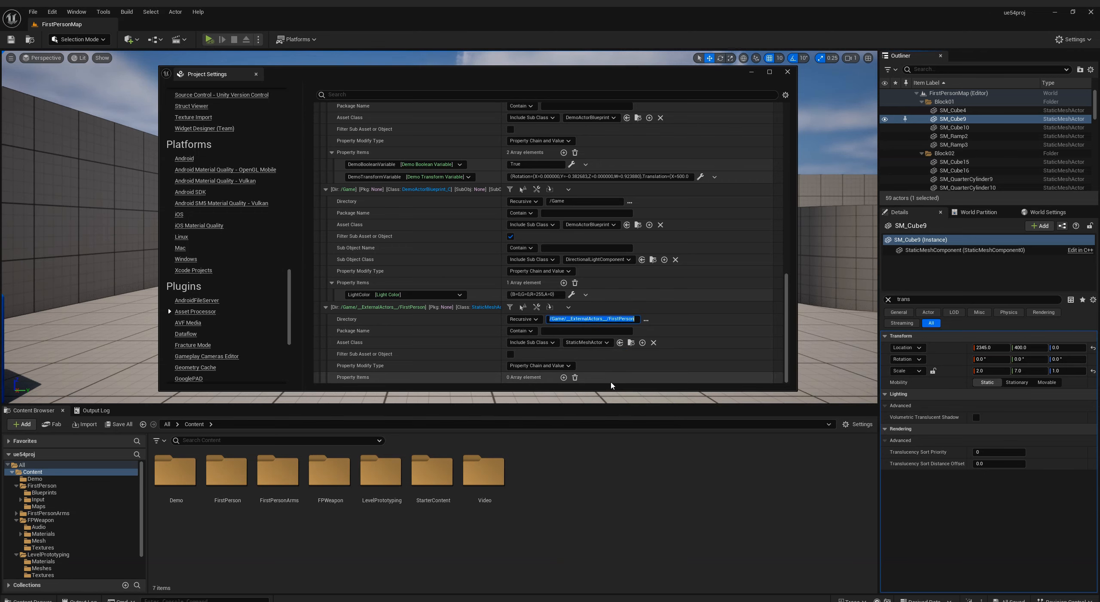
Step: Filter the assets matched by the StaticMeshActor rule and review the listed actors in the Message Log
{"action": "left_click", "coordinate": [510, 307]}
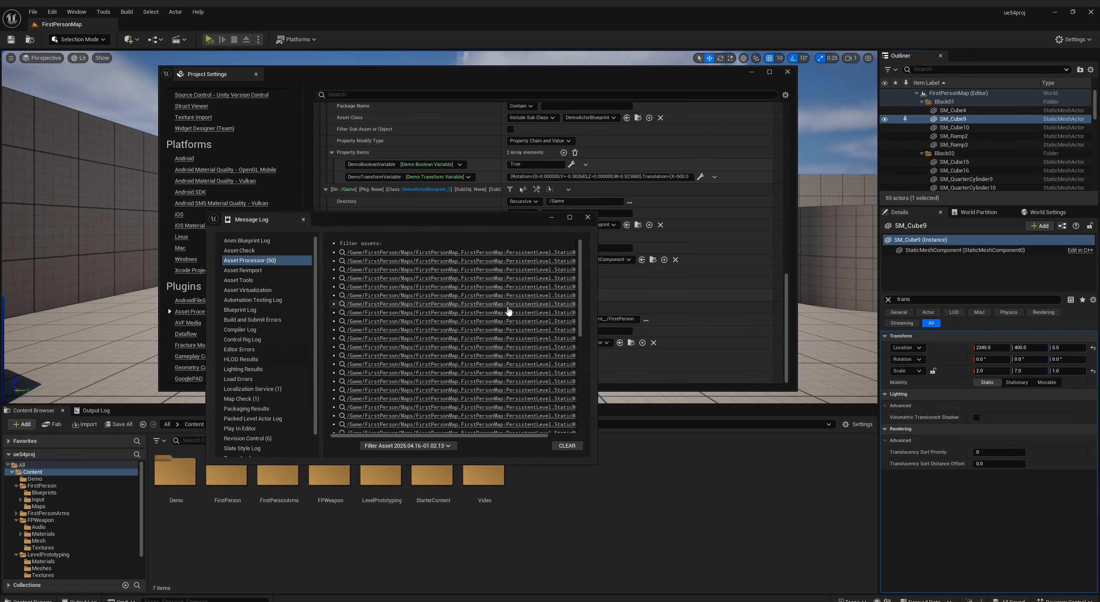
{"action": "scroll", "coordinate": [495, 301], "scroll_direction": "down", "scroll_amount": 5}
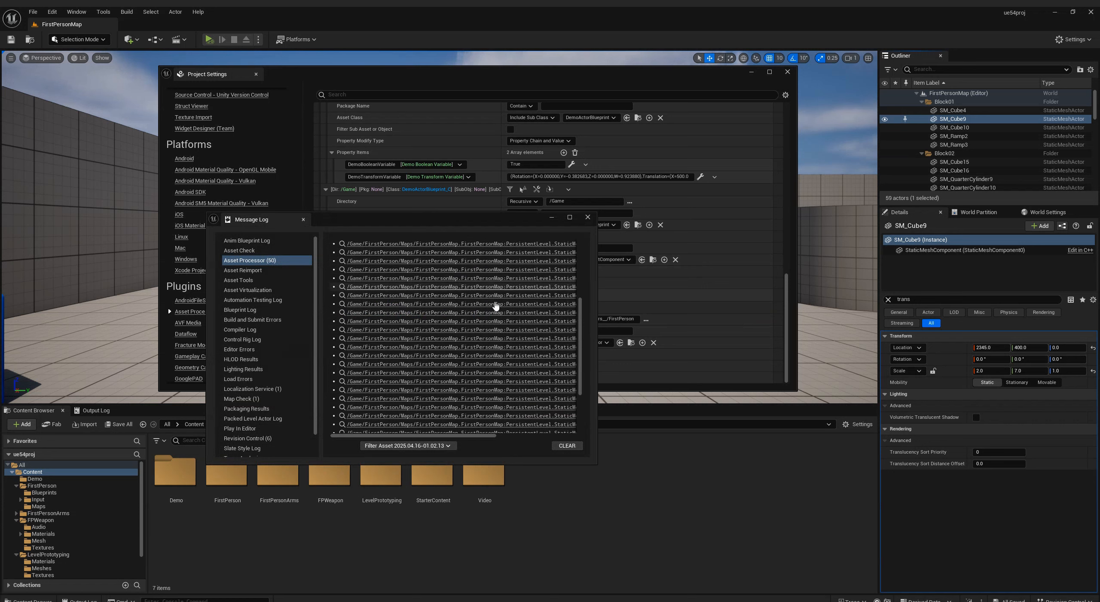
{"action": "left_click_drag", "start_coordinate": [456, 435], "coordinate": [535, 435]}
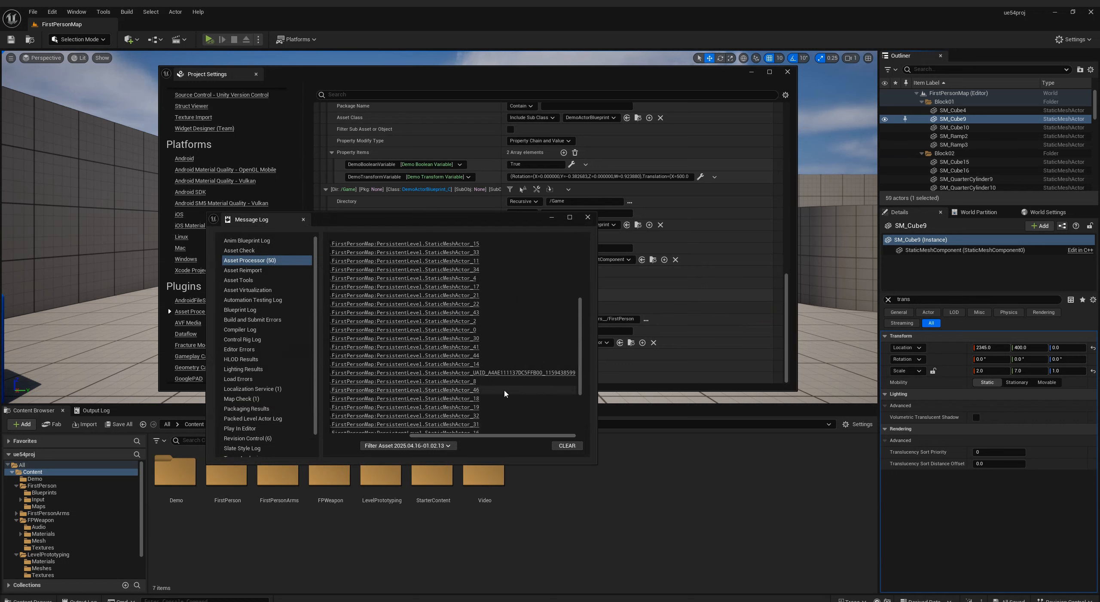
{"action": "scroll", "coordinate": [505, 394], "scroll_direction": "up", "scroll_amount": 5}
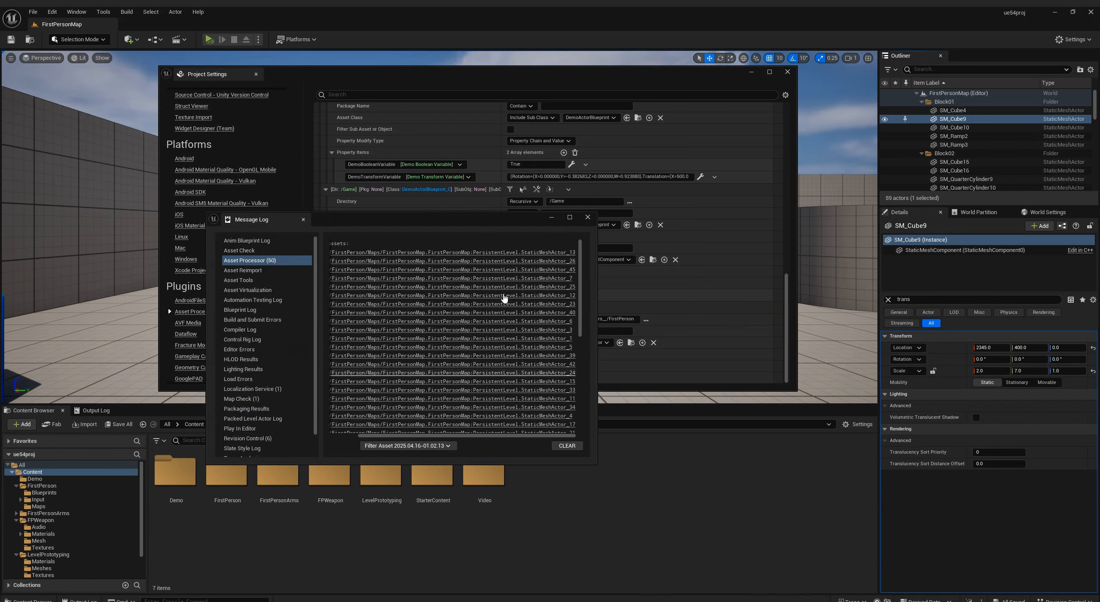
{"action": "left_click", "coordinate": [587, 217]}
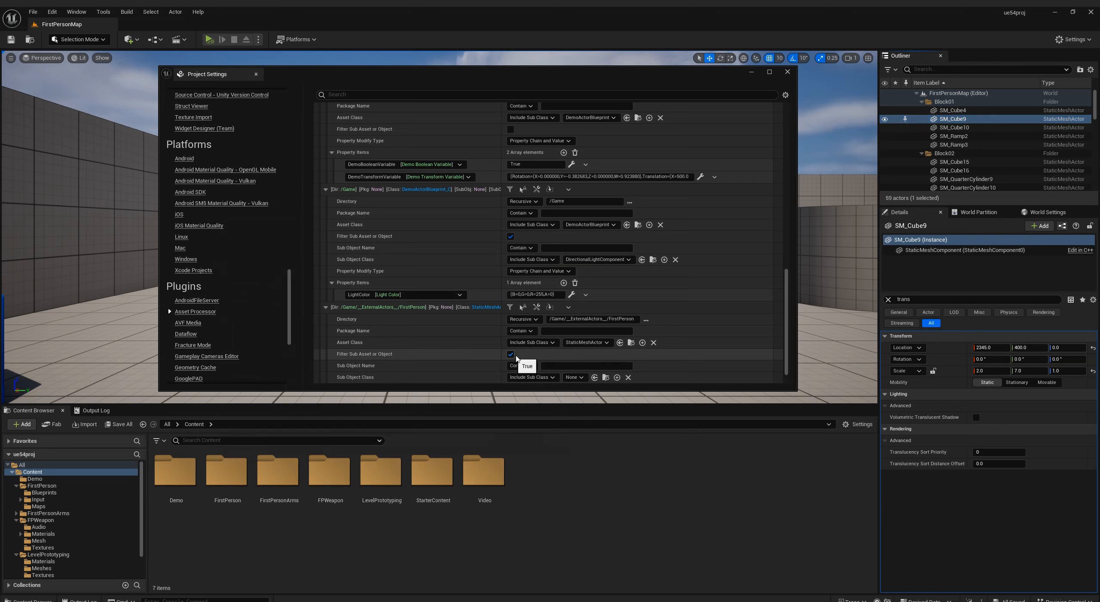
Step: Enable Filter Sub Asset or Object on the StaticMeshActor rule and set the sub object class to StaticMeshComponent
{"action": "left_click", "coordinate": [511, 355]}
{"action": "left_click", "coordinate": [574, 377]}
{"action": "type", "text": "s"}
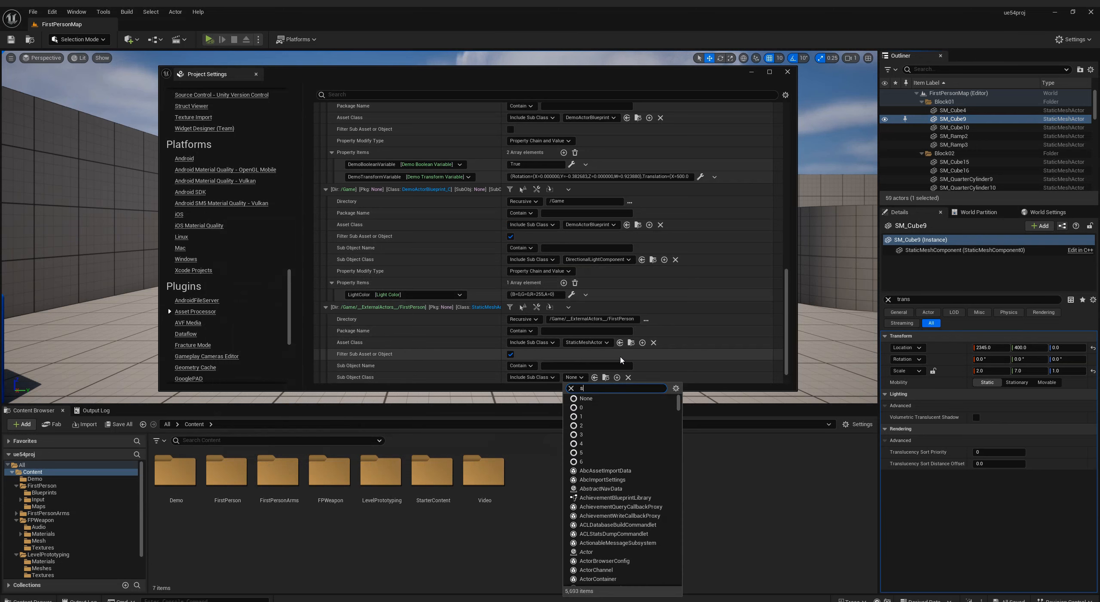
{"action": "type", "text": "taticmes"}
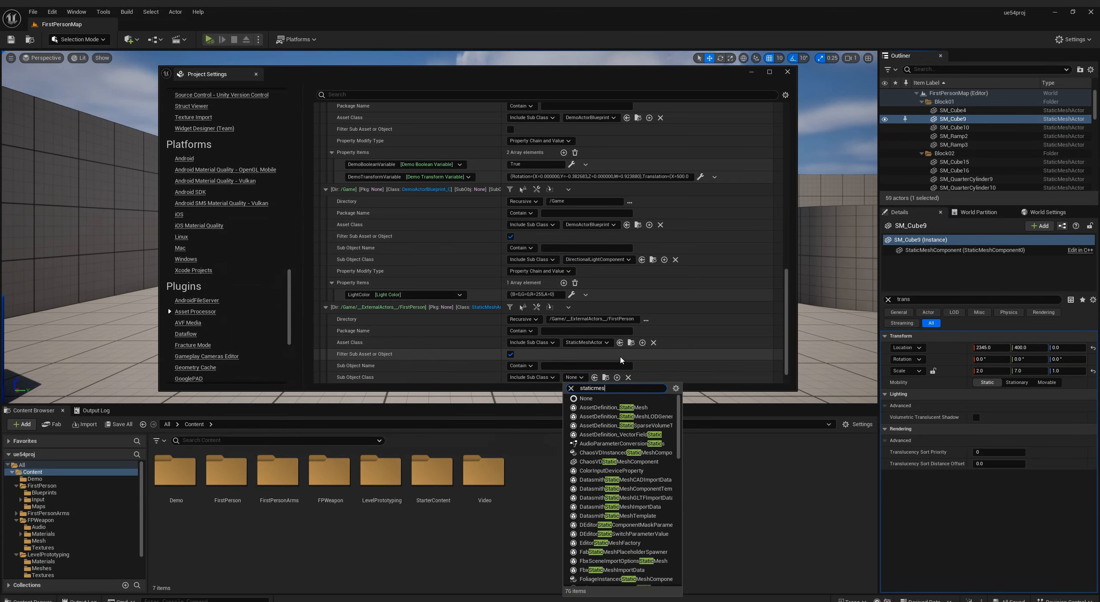
{"action": "type", "text": "hcom"}
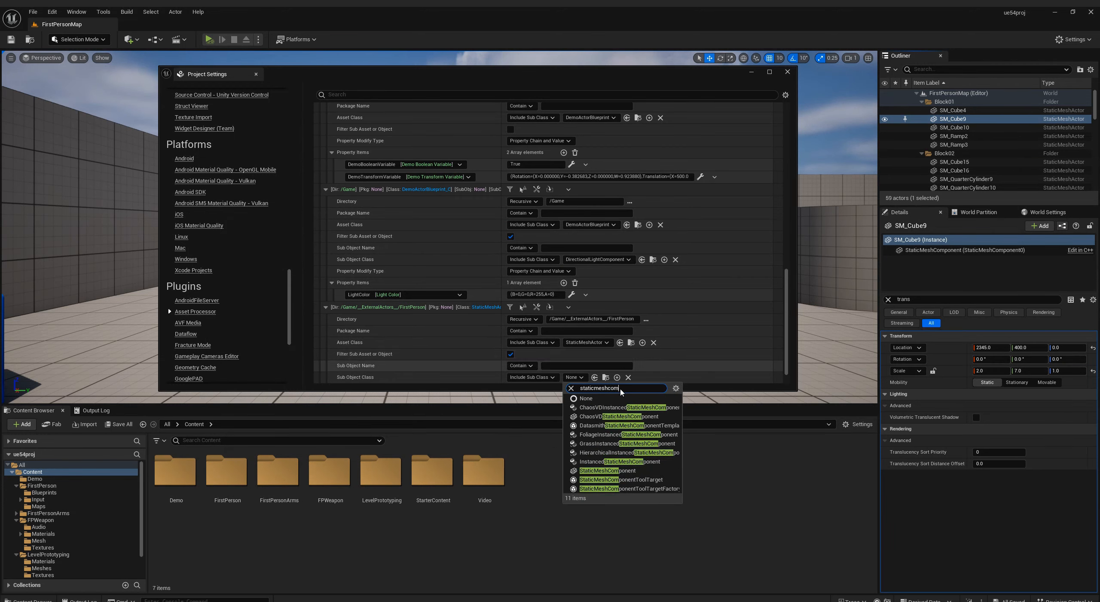
{"action": "left_click", "coordinate": [621, 470]}
{"action": "scroll", "coordinate": [704, 334], "scroll_direction": "down", "scroll_amount": 1}
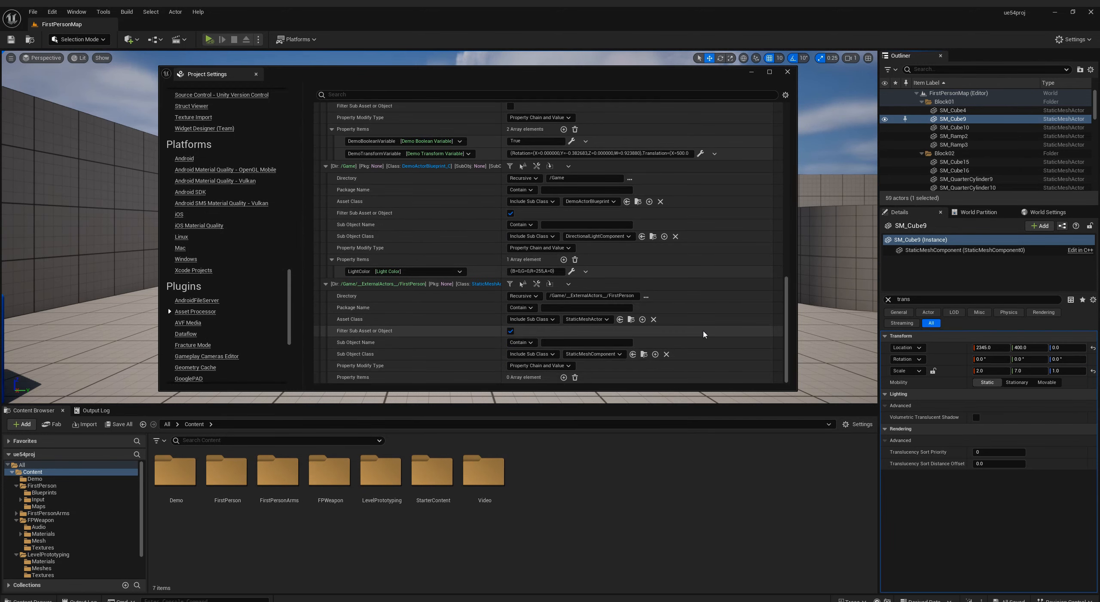
Step: Add a property item to the external StaticMeshActor rule and choose TranslucencySortPriority as its property
{"action": "left_click", "coordinate": [564, 377]}
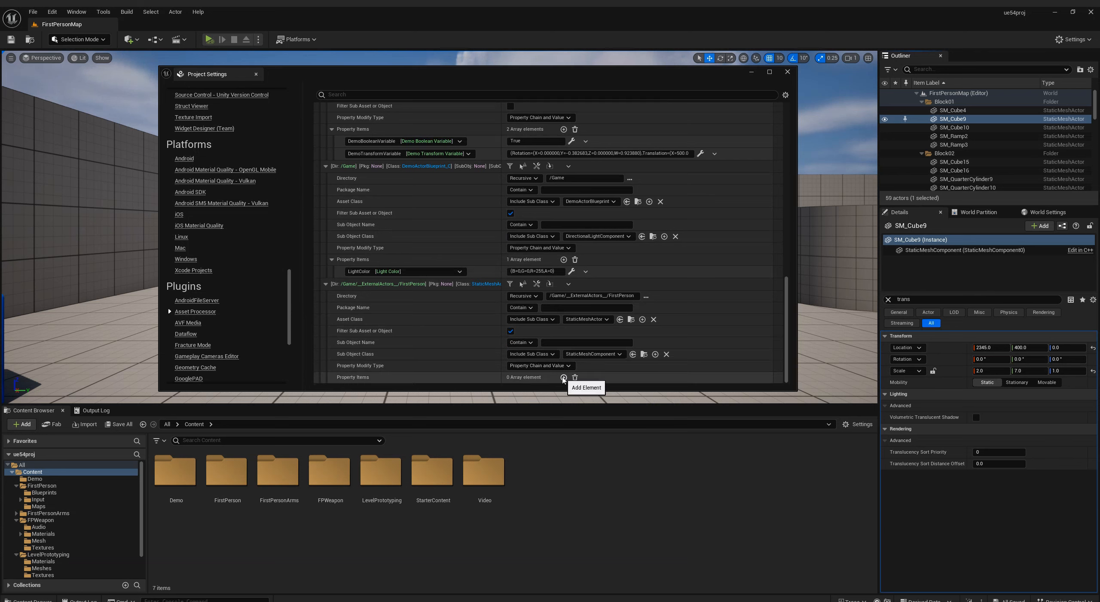
{"action": "scroll", "coordinate": [492, 380], "scroll_direction": "down", "scroll_amount": 1}
{"action": "left_click", "coordinate": [446, 378]}
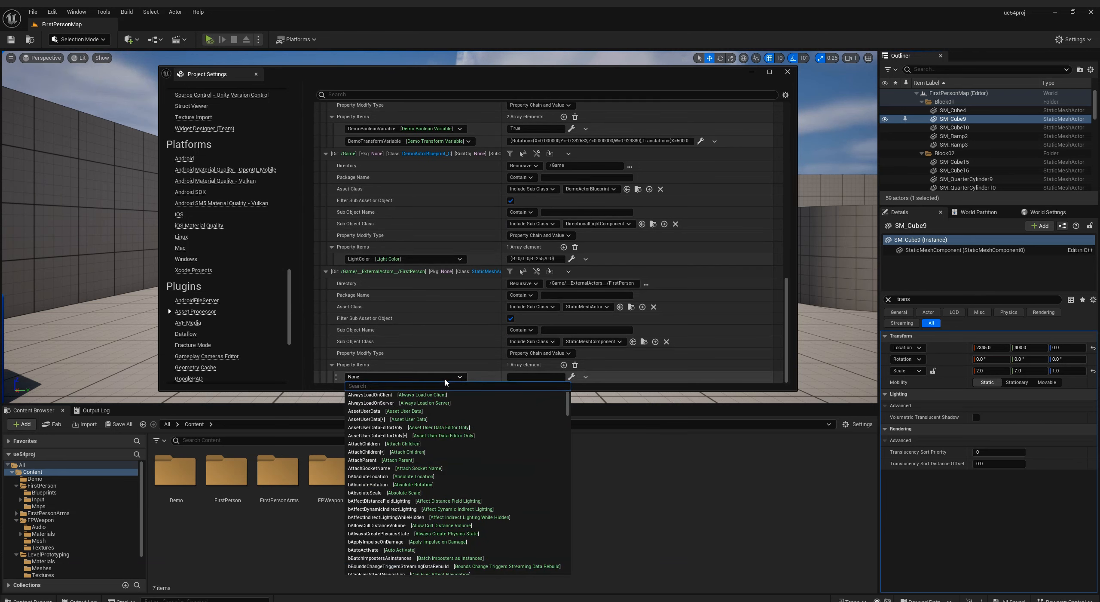
{"action": "type", "text": "trans"}
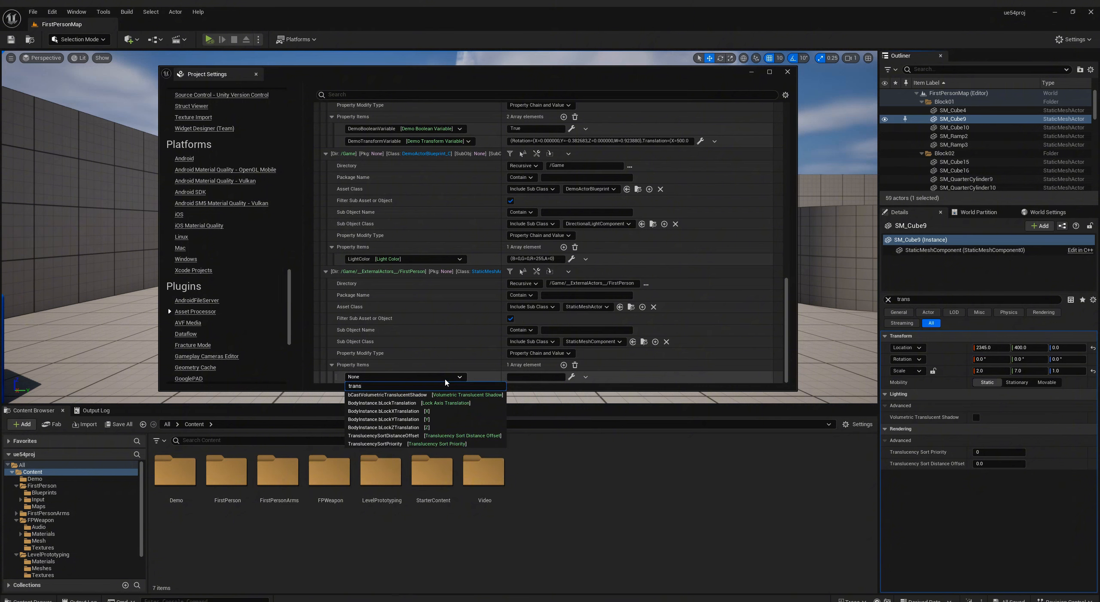
{"action": "left_click", "coordinate": [409, 444]}
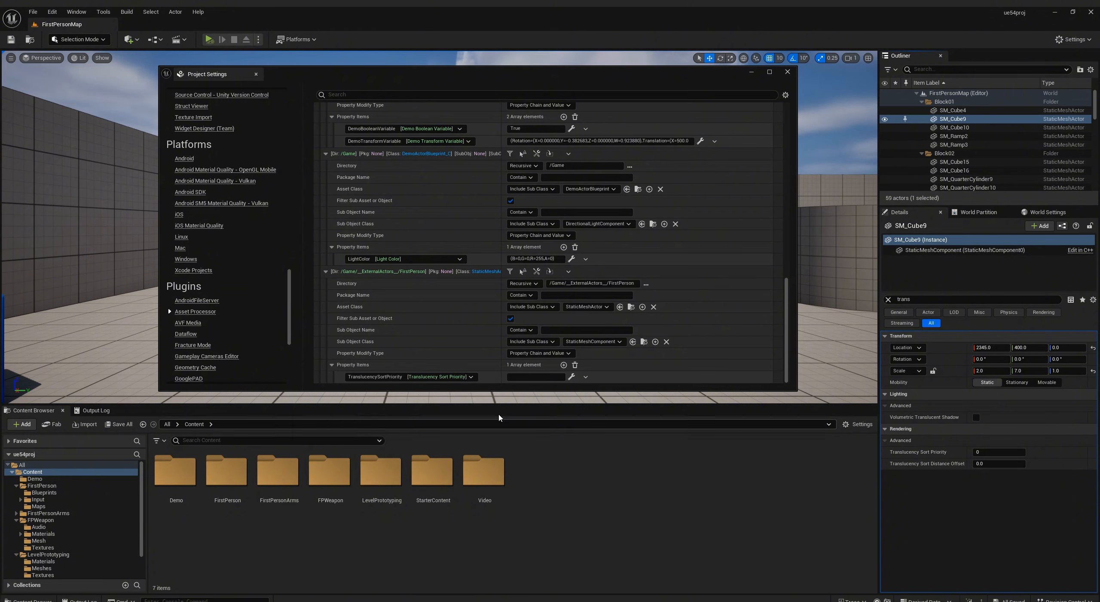
Step: Set the rule's TranslucencySortPriority value to 1, then modify the assets matching the StaticMeshActor rule and review the modification report
{"action": "left_click", "coordinate": [571, 379]}
{"action": "type", "text": "1"}
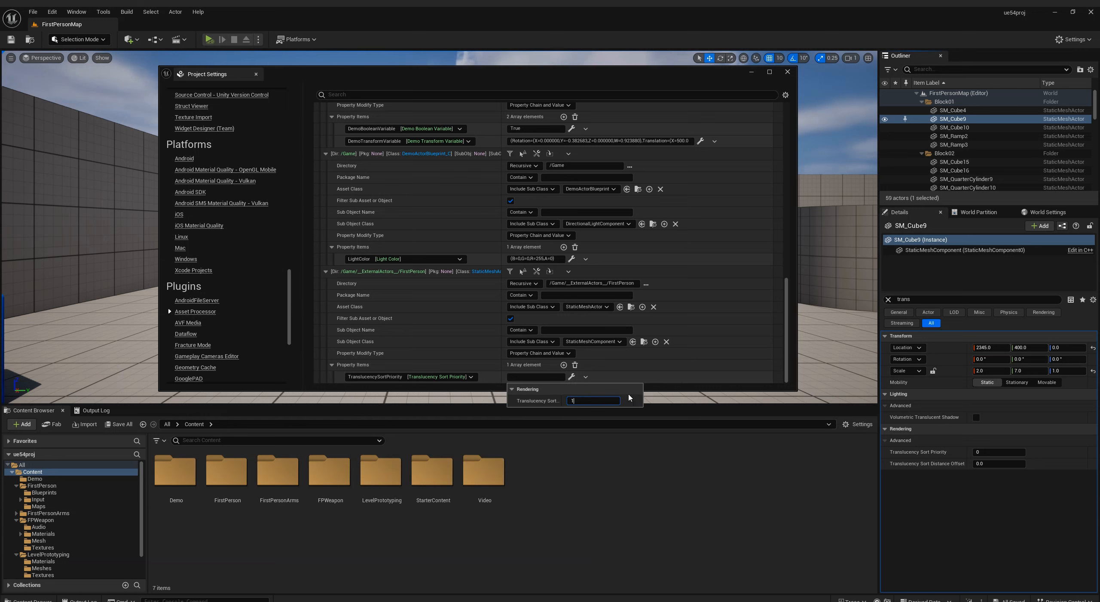
{"action": "left_click", "coordinate": [648, 378]}
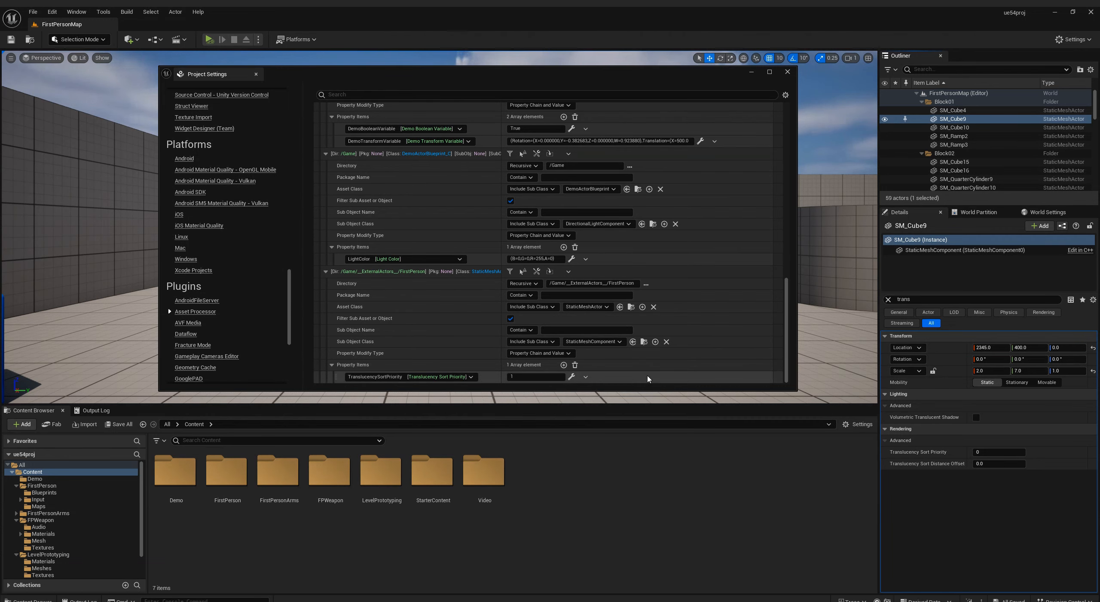
{"action": "left_click", "coordinate": [536, 274]}
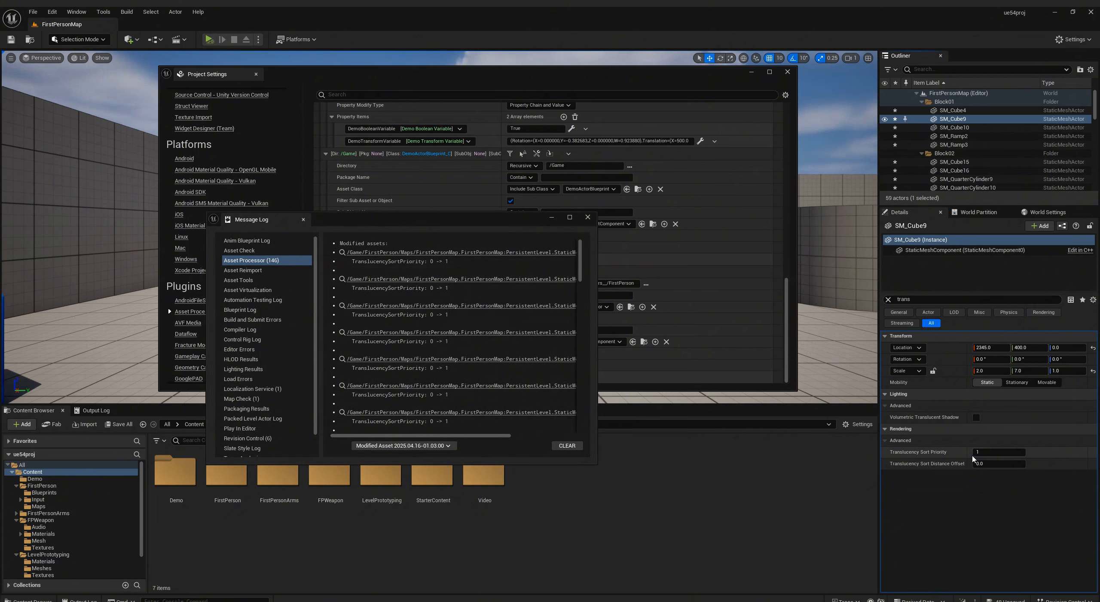
{"action": "left_click", "coordinate": [588, 218]}
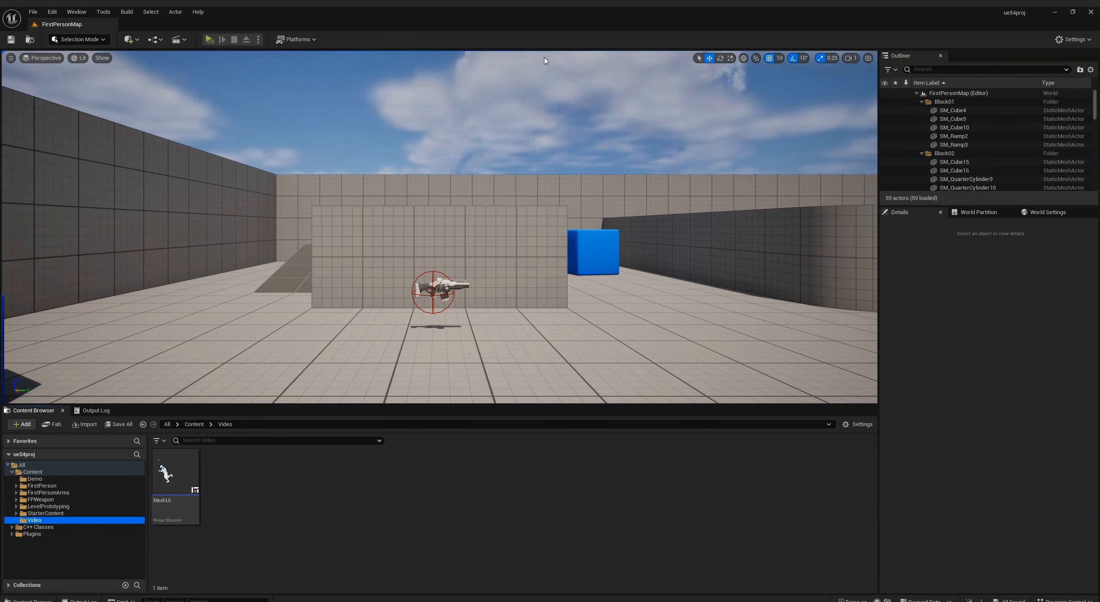
Step: Check all assets in the Content folder by rule and review the listed error assets in the Message Log
{"action": "left_click", "coordinate": [50, 479]}
{"action": "left_click", "coordinate": [64, 472]}
{"action": "right_click", "coordinate": [97, 469]}
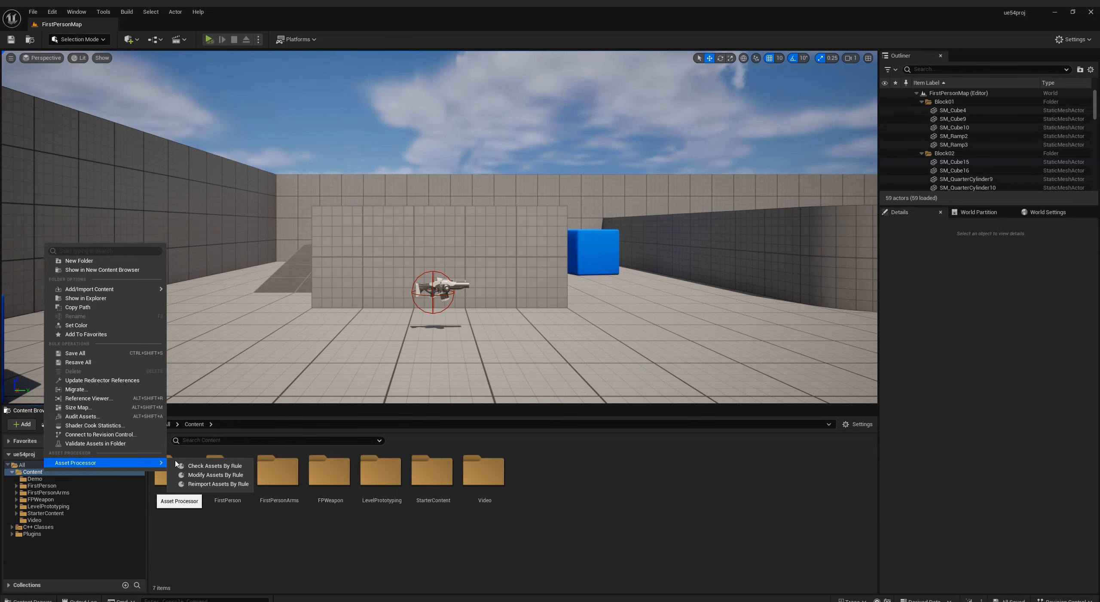
{"action": "mouse_move", "coordinate": [98, 463]}
{"action": "left_click", "coordinate": [202, 463]}
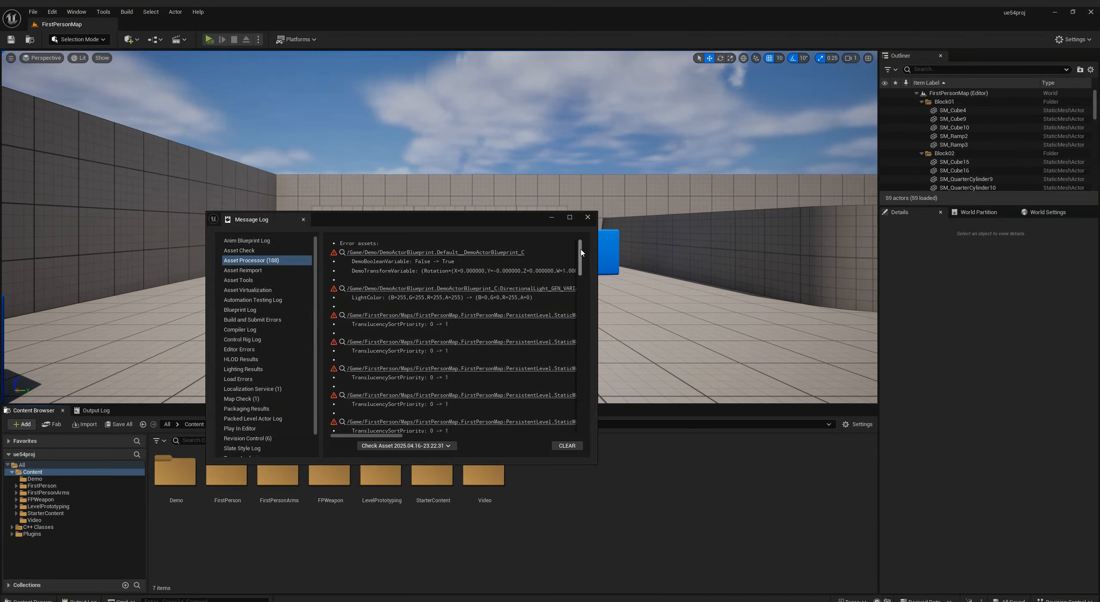
{"action": "left_click_drag", "start_coordinate": [582, 252], "coordinate": [579, 416]}
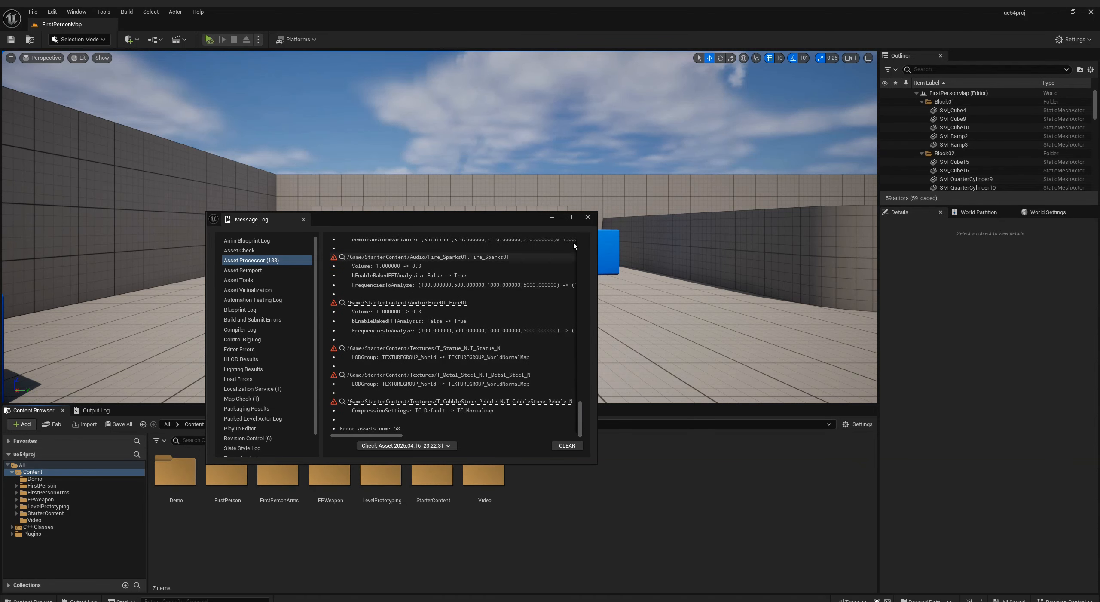
{"action": "left_click", "coordinate": [588, 218]}
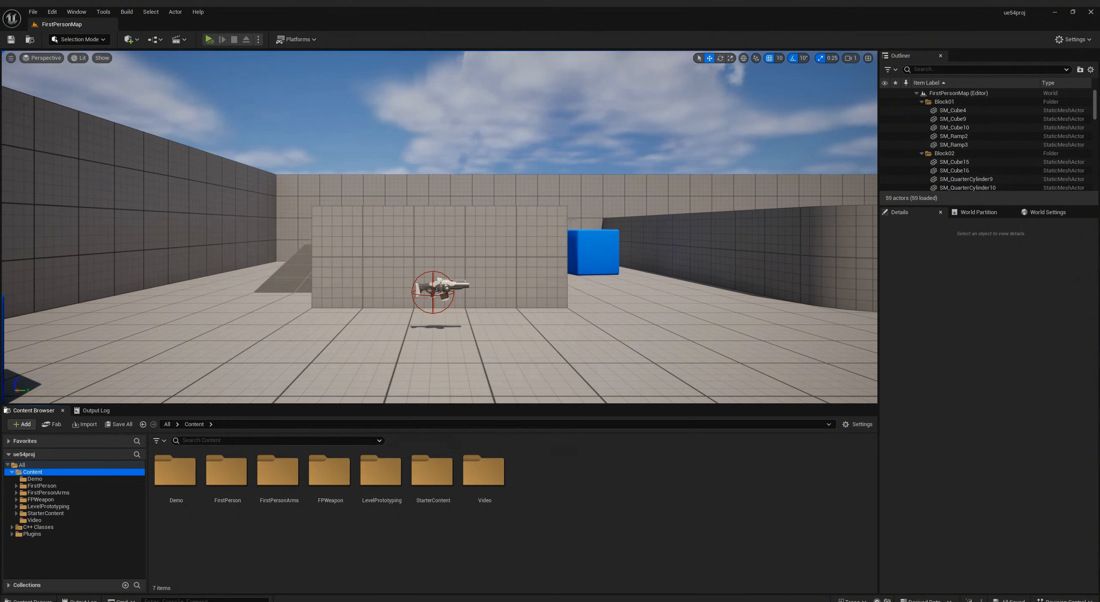
Step: Modify all assets in the Content folder by rule with Asset Processor
{"action": "right_click", "coordinate": [40, 475]}
{"action": "mouse_move", "coordinate": [94, 462]}
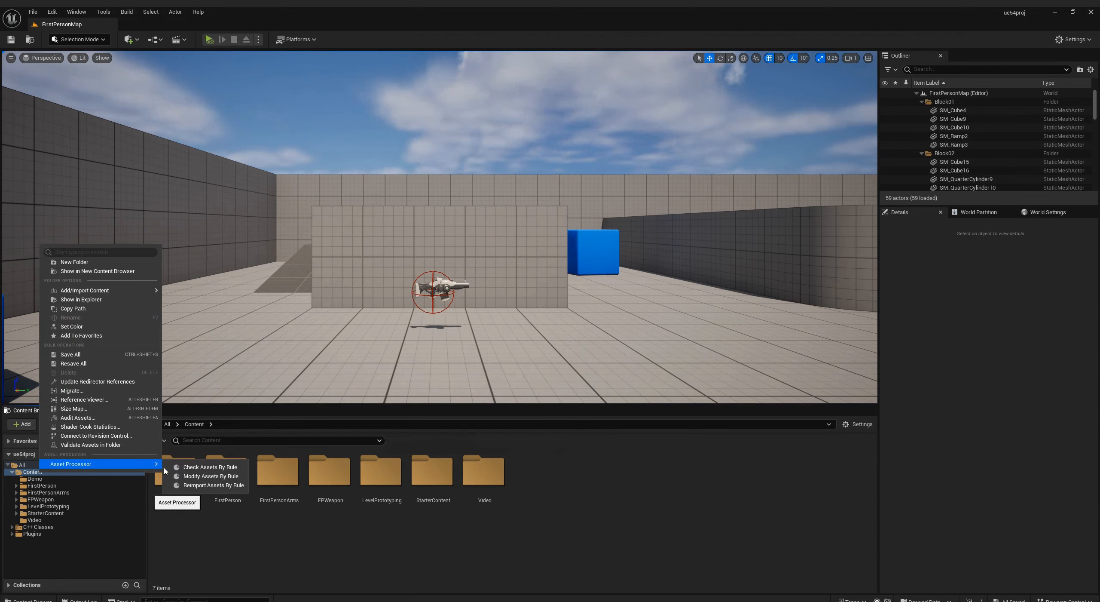
{"action": "left_click", "coordinate": [198, 475]}
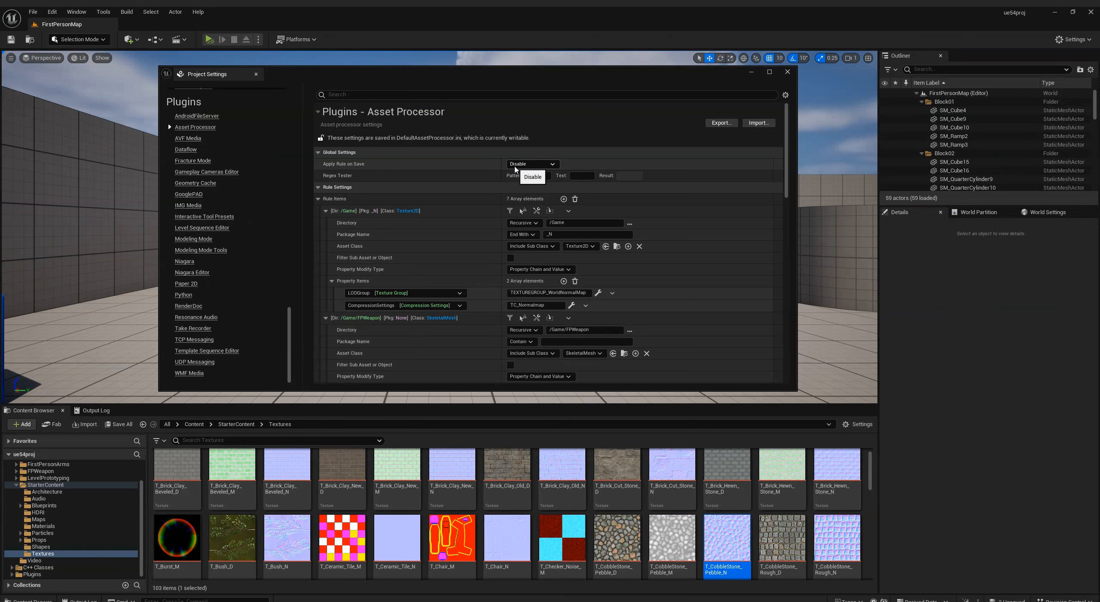
Step: Set Apply Rule on Save to Enable and test it by saving T_CobbleStone_Pebble_N with its texture group changed to Character
{"action": "left_click", "coordinate": [553, 165]}
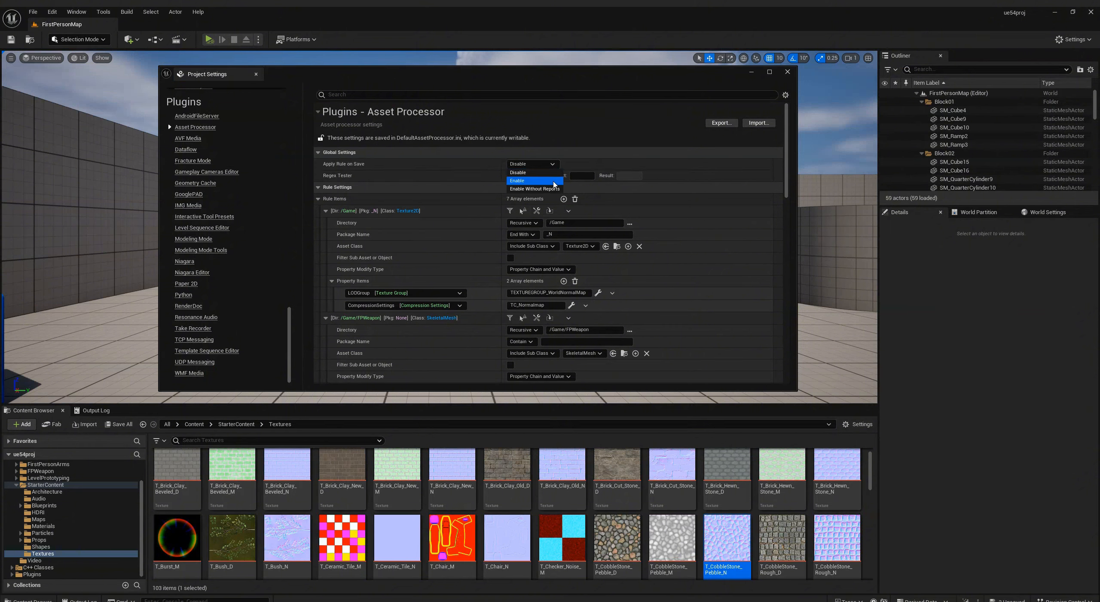
{"action": "left_click", "coordinate": [553, 184]}
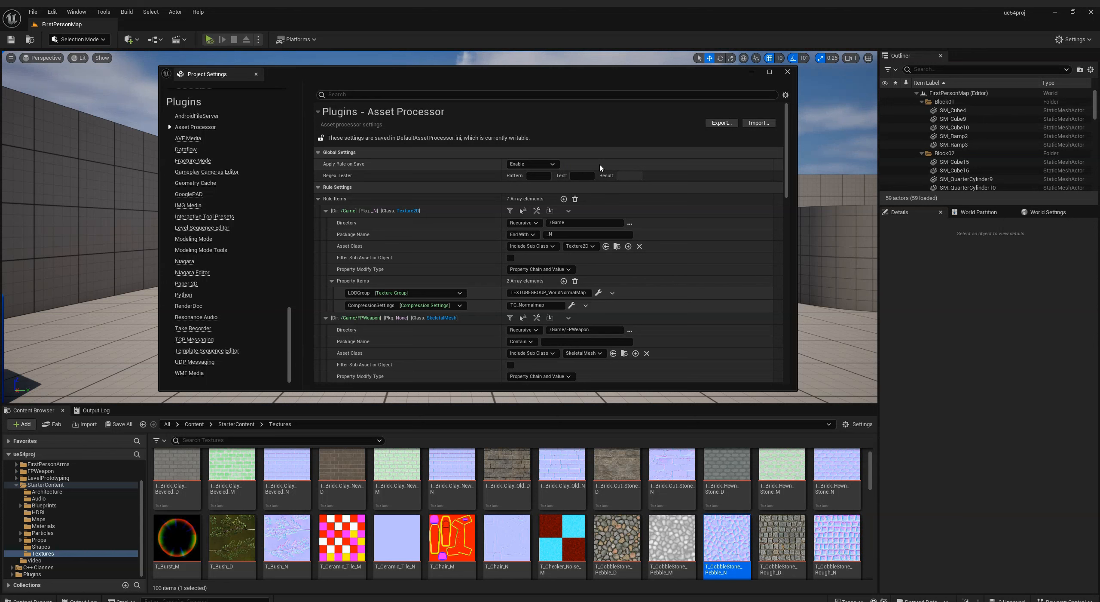
{"action": "double_click", "coordinate": [736, 541]}
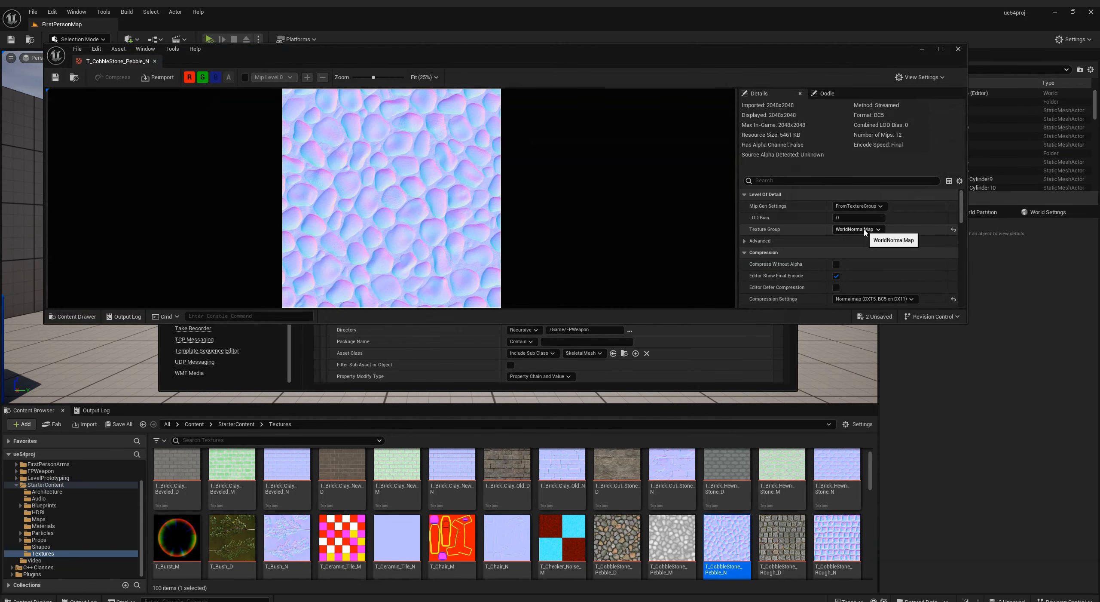
{"action": "left_click", "coordinate": [865, 230]}
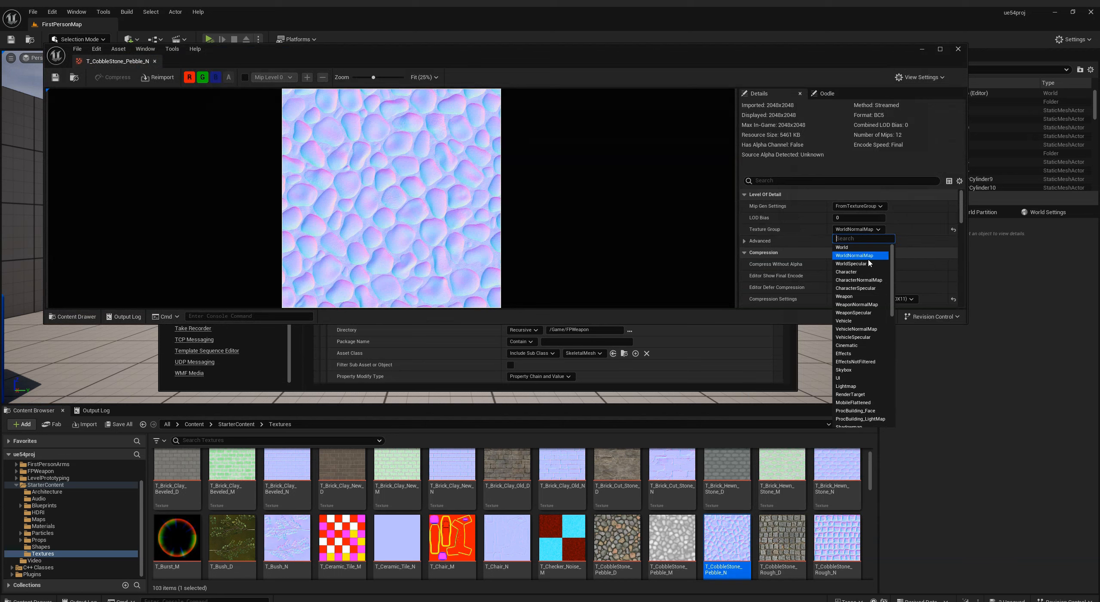
{"action": "left_click", "coordinate": [860, 272]}
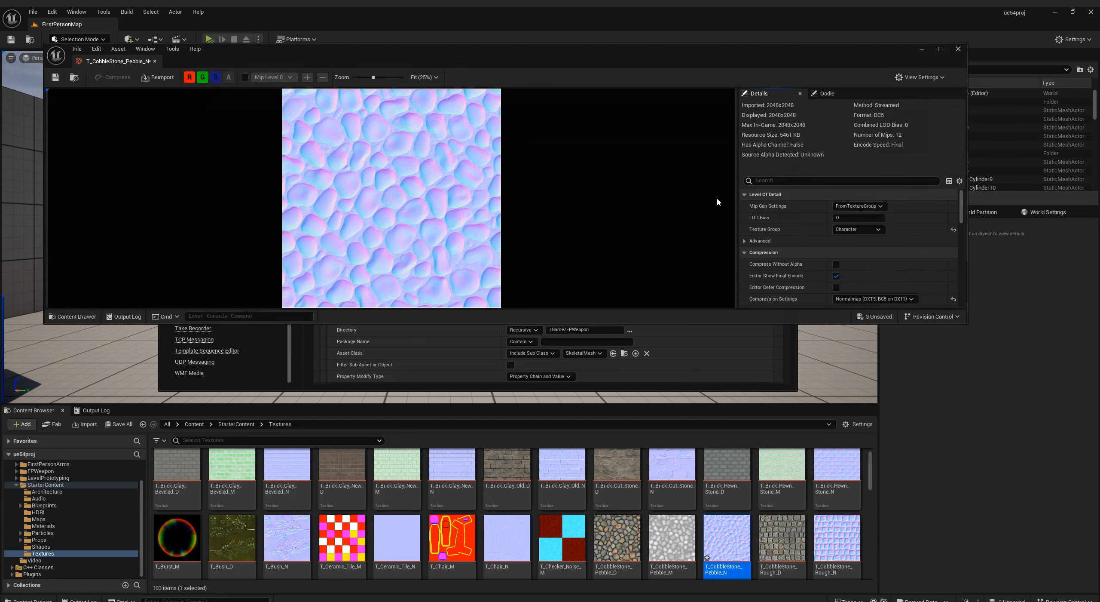
{"action": "left_click", "coordinate": [55, 77]}
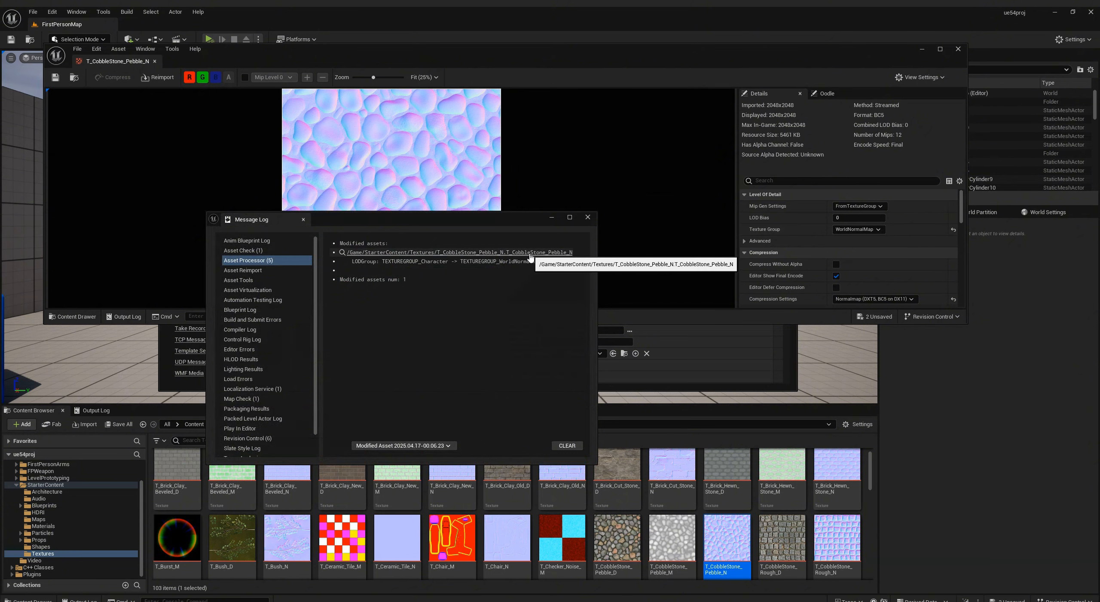
{"action": "left_click", "coordinate": [587, 217]}
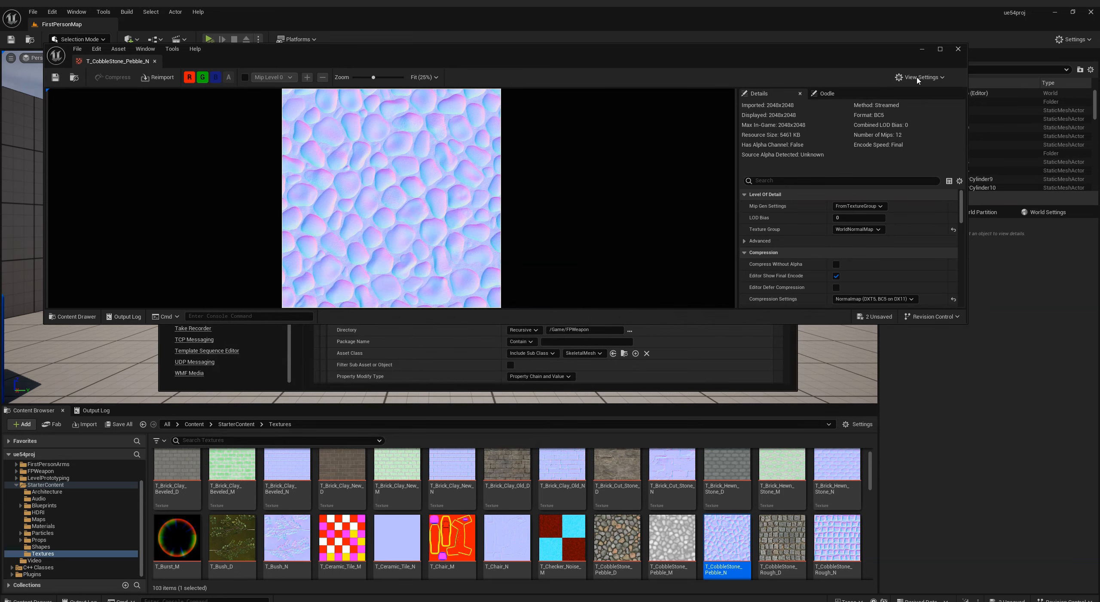
{"action": "left_click", "coordinate": [958, 48]}
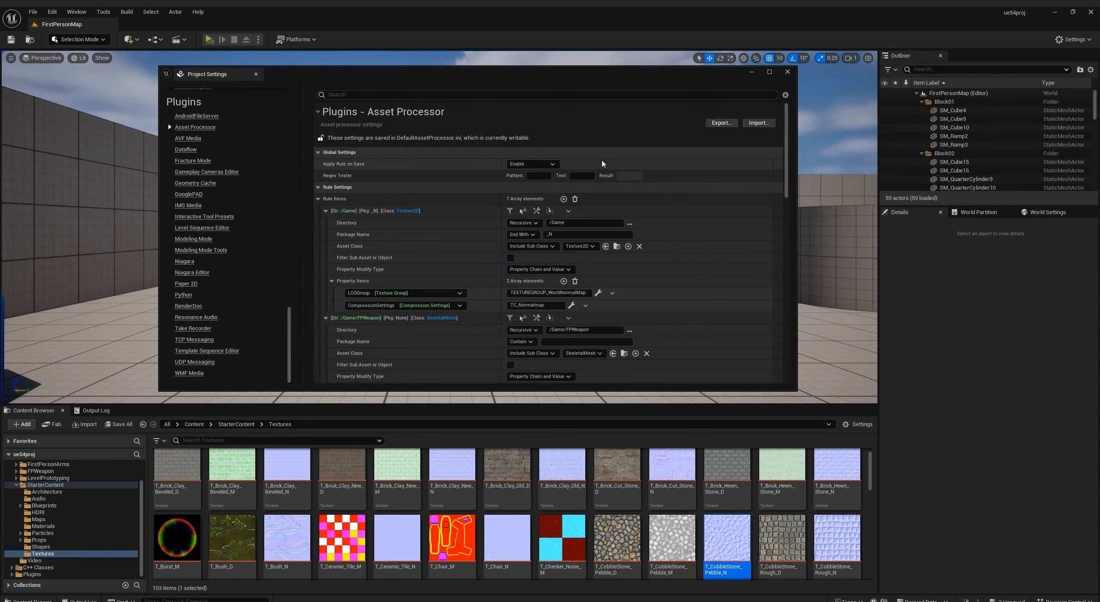
Step: Set Apply Rule on Save to Enable Without Reports and test it by saving T_CobbleStone_Pebble_N with the Character texture group
{"action": "left_click", "coordinate": [535, 164]}
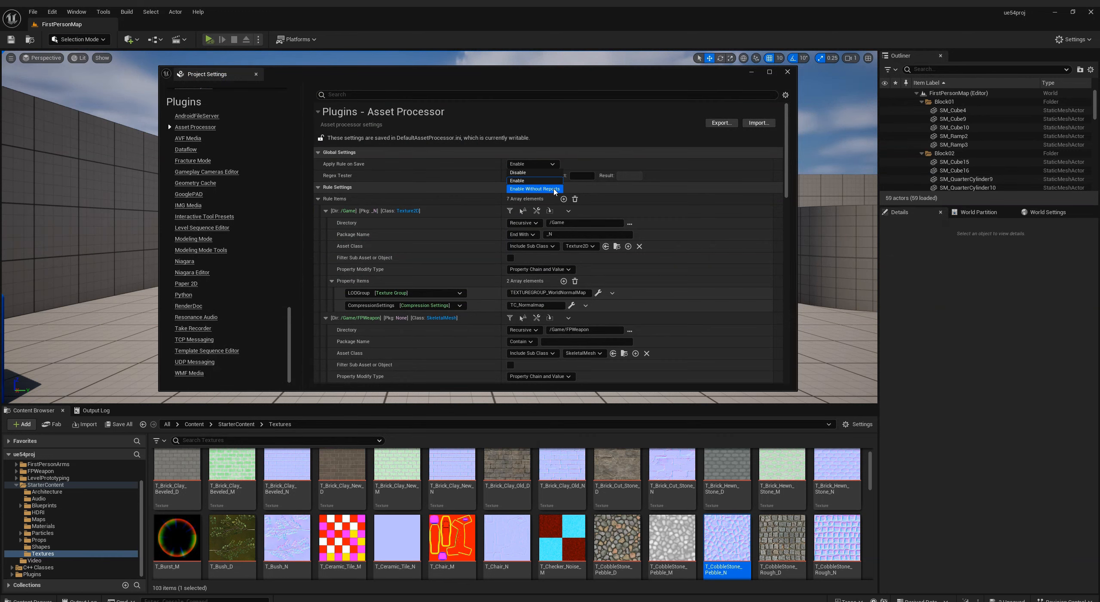
{"action": "left_click", "coordinate": [535, 189]}
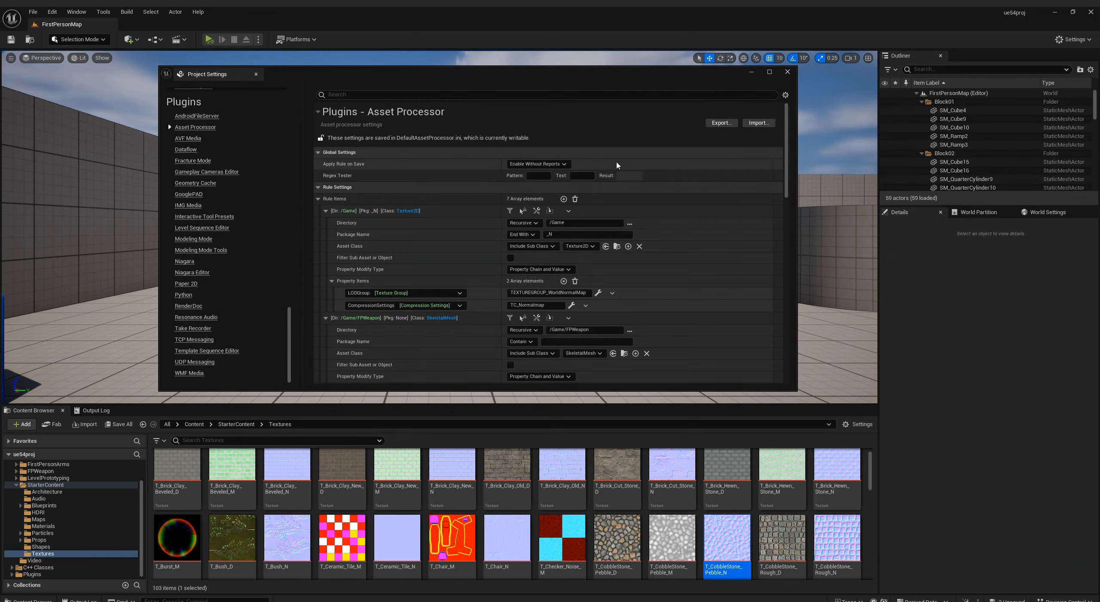
{"action": "double_click", "coordinate": [733, 533]}
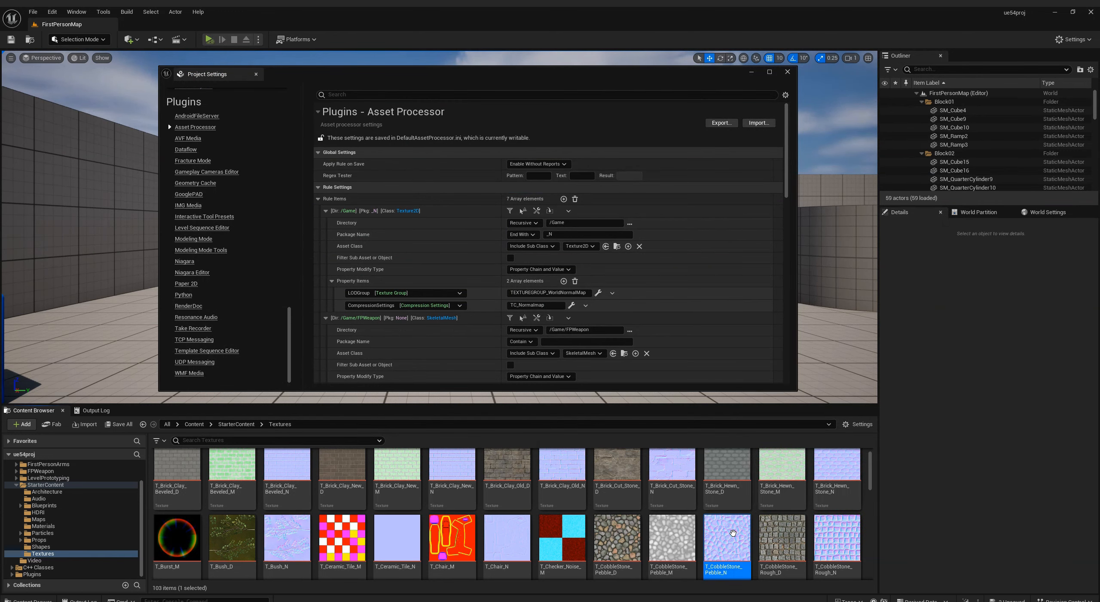
{"action": "left_click", "coordinate": [858, 229]}
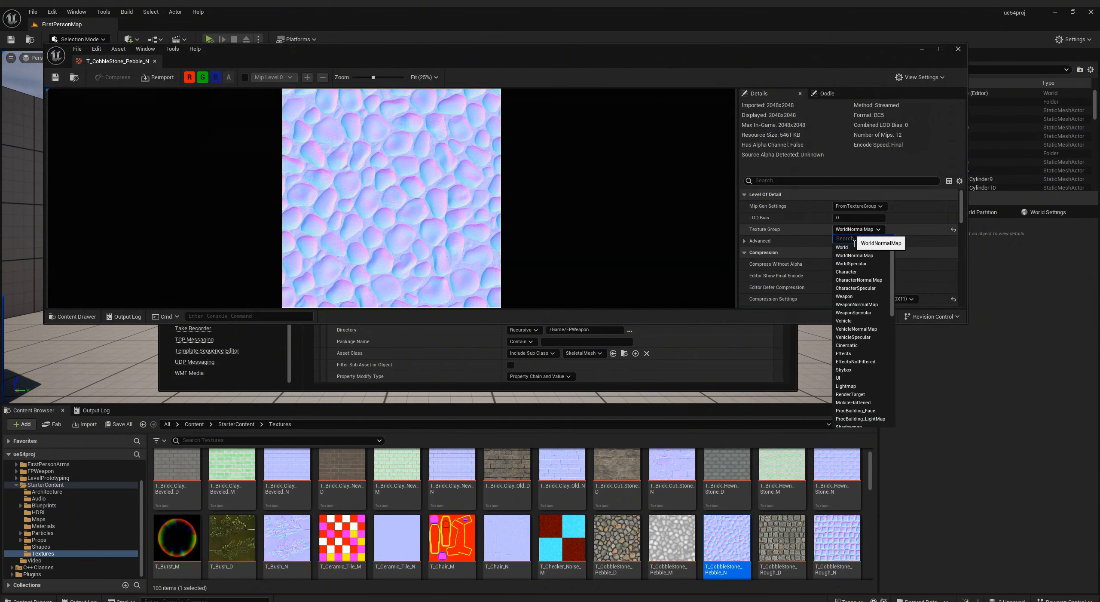
{"action": "left_click", "coordinate": [853, 272]}
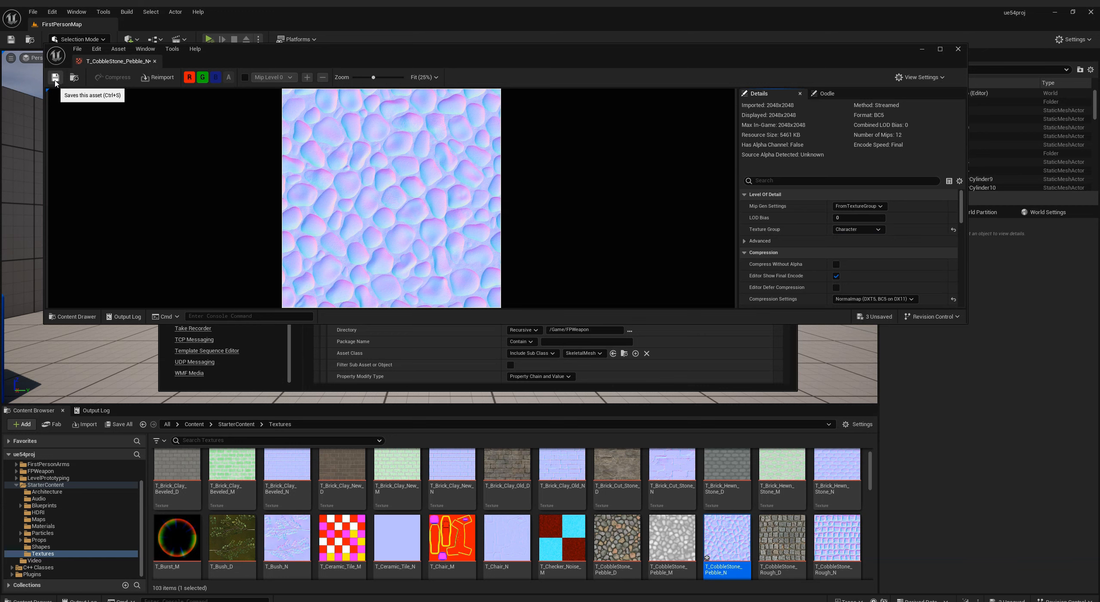
{"action": "key", "text": "ctrl+z"}
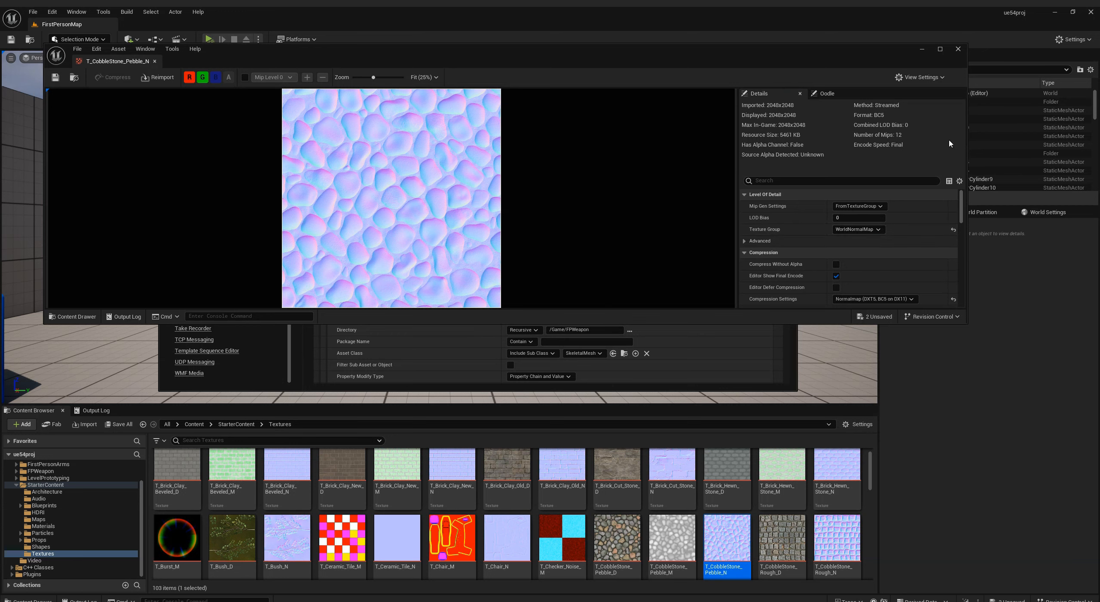
{"action": "left_click", "coordinate": [959, 50]}
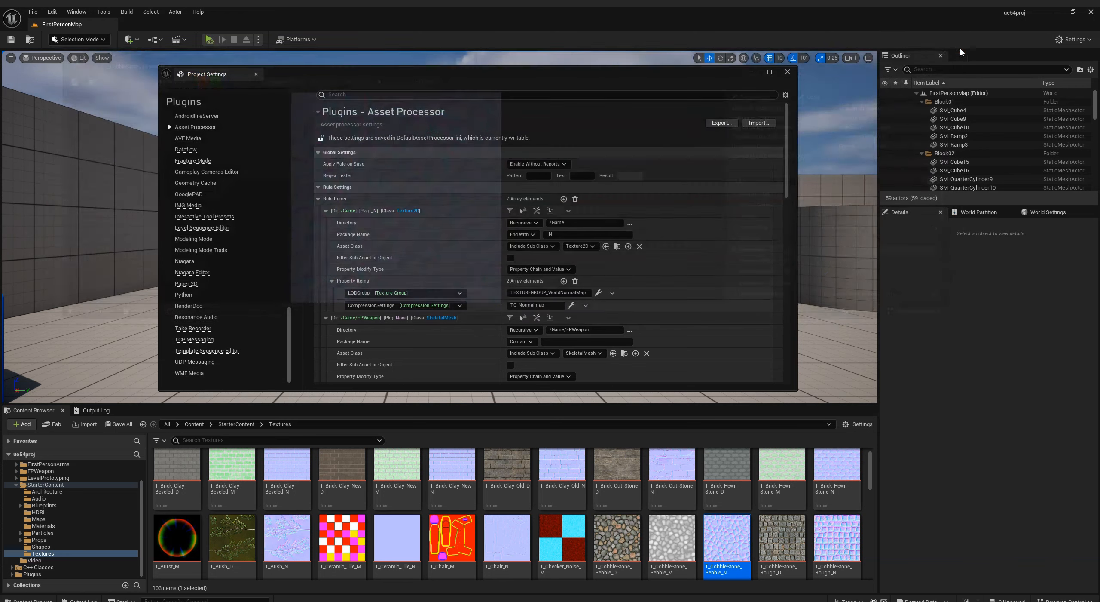